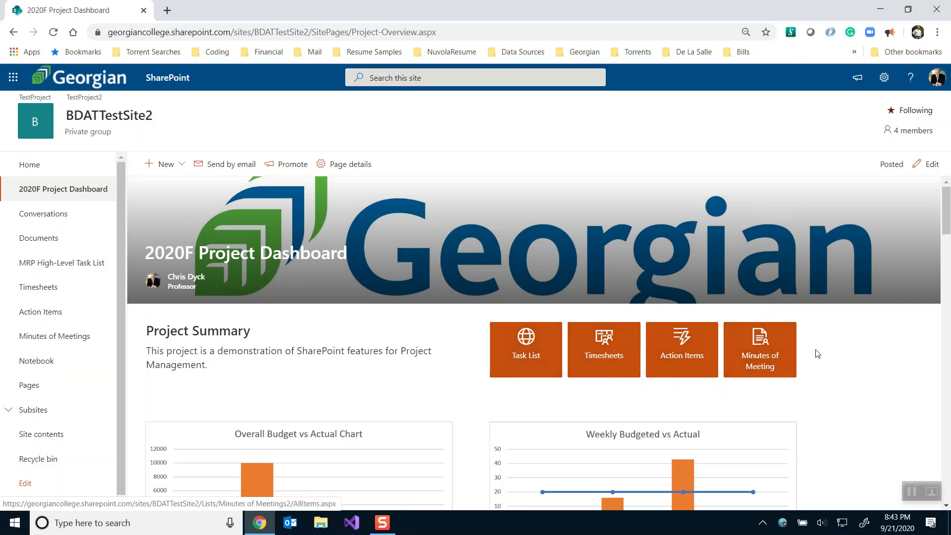
Scroll through the dashboard and check the chart's Deliverable.Title filter options without filtering
scroll(817, 354, "down", 4)
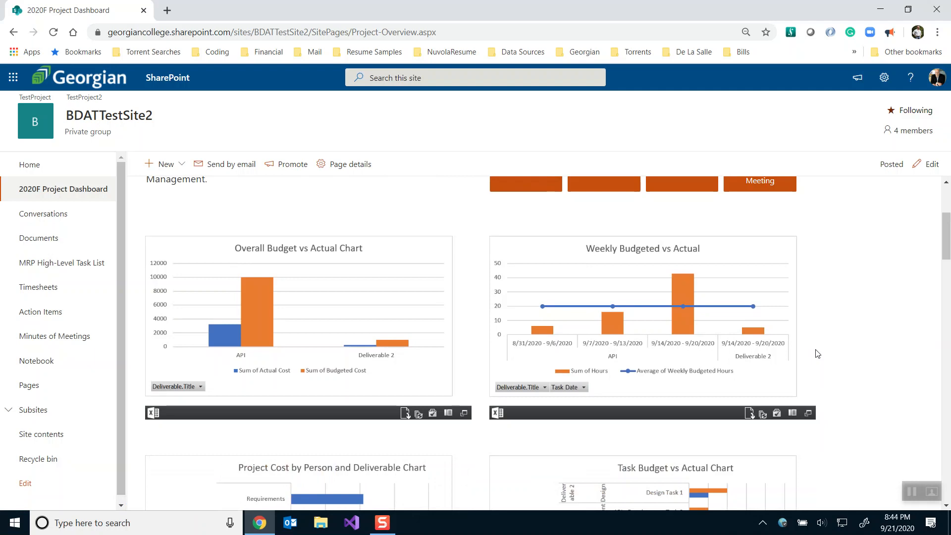
scroll(817, 354, "down", 4)
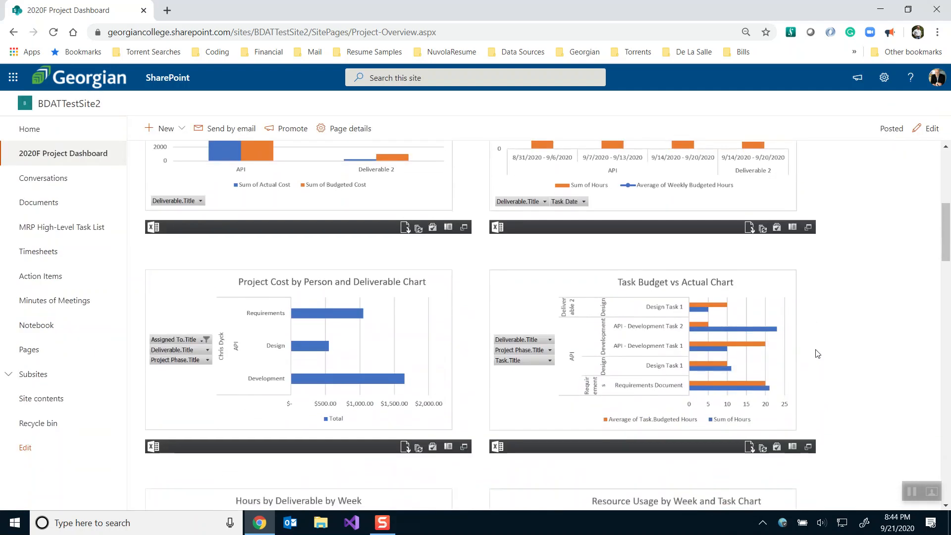
scroll(817, 354, "down", 6)
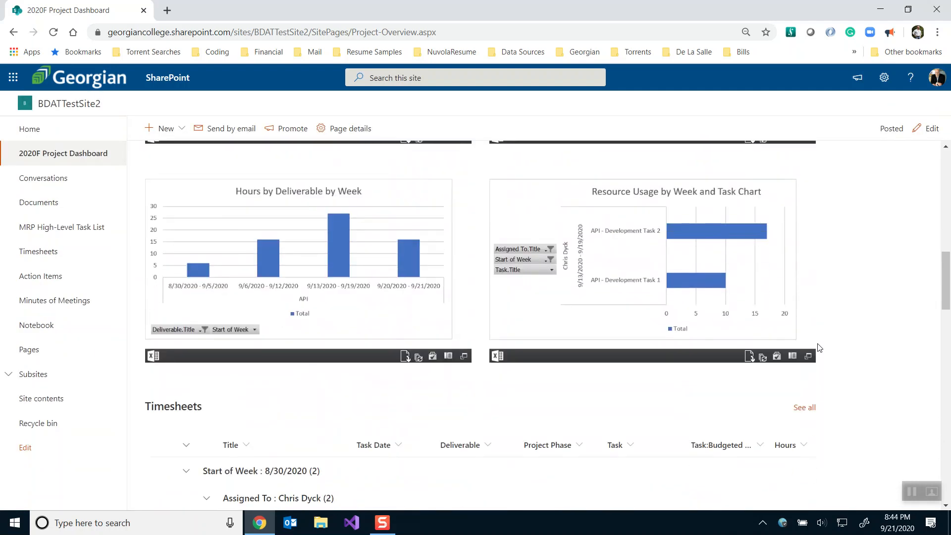
scroll(819, 349, "up", 6)
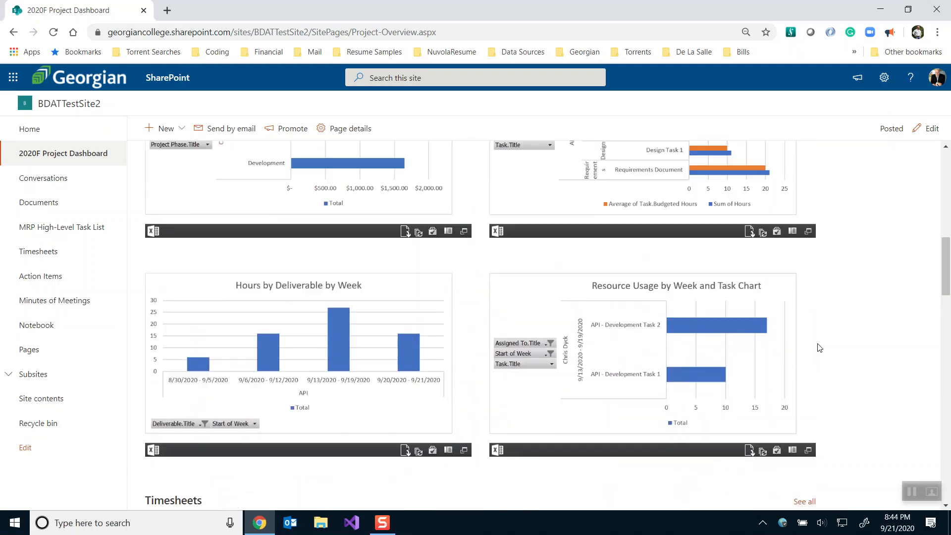
scroll(820, 348, "up", 5)
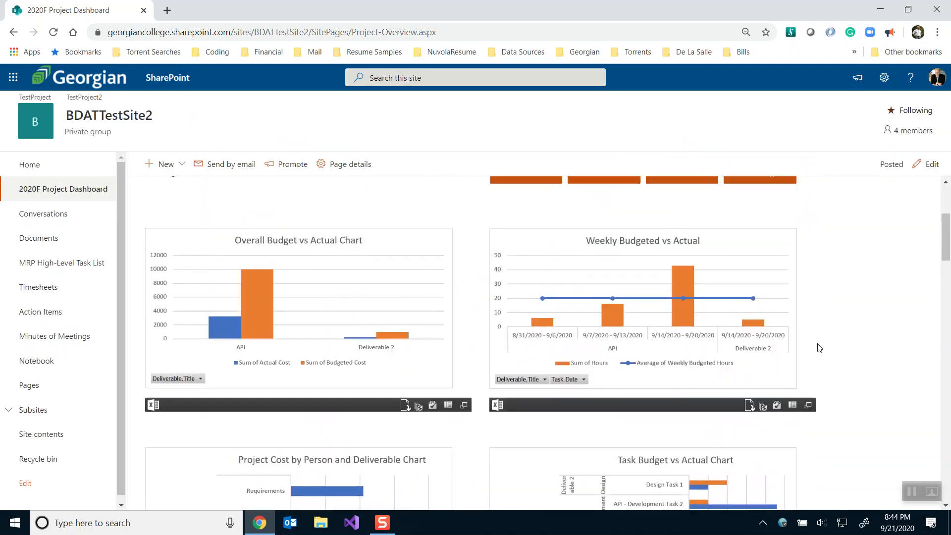
scroll(820, 348, "down", 1)
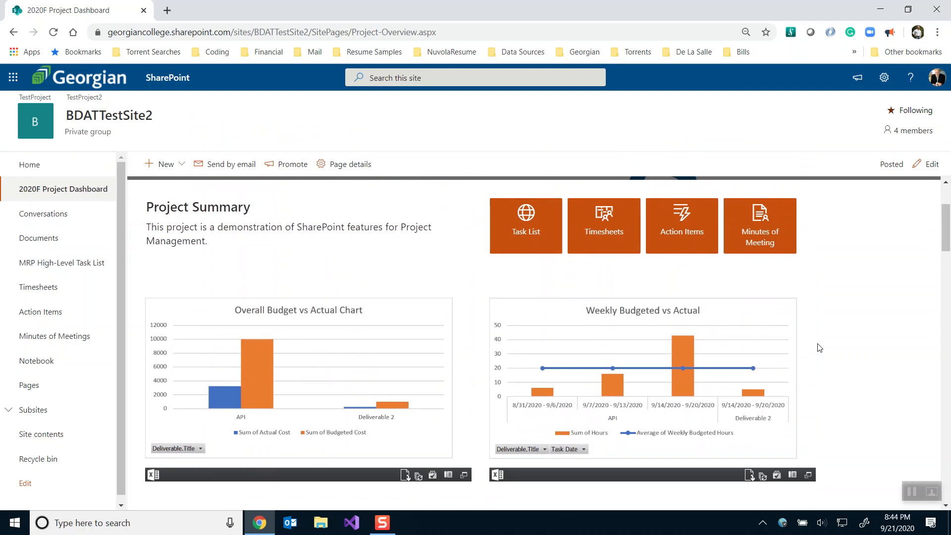
scroll(820, 349, "down", 4)
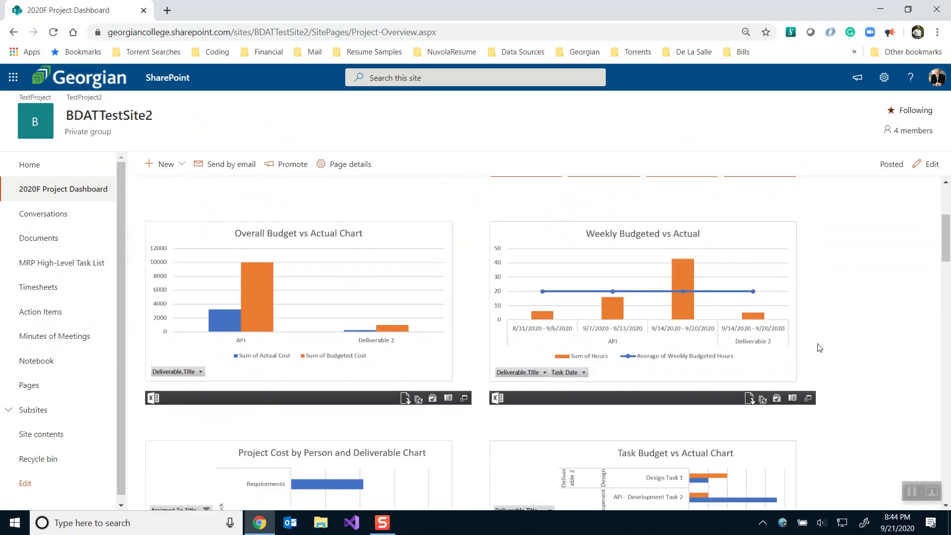
scroll(820, 349, "down", 3)
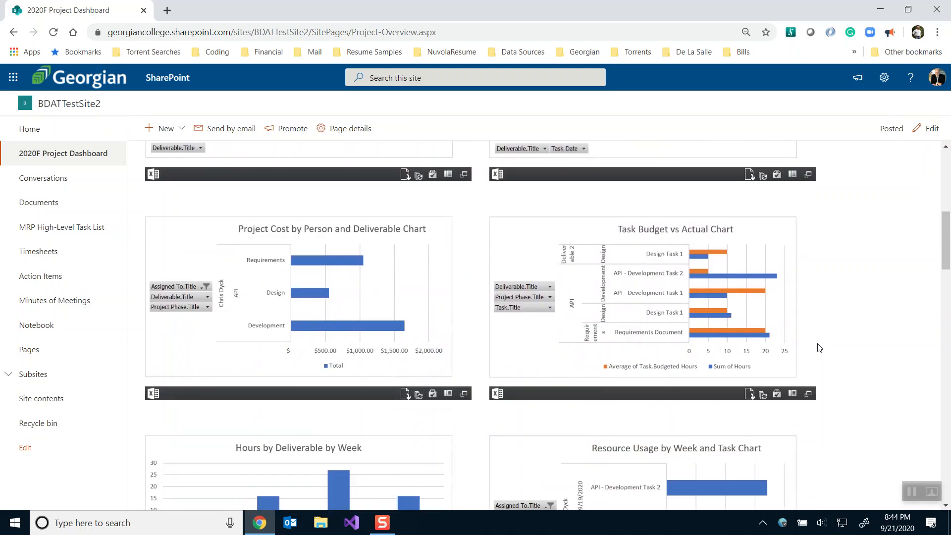
left_click(512, 282)
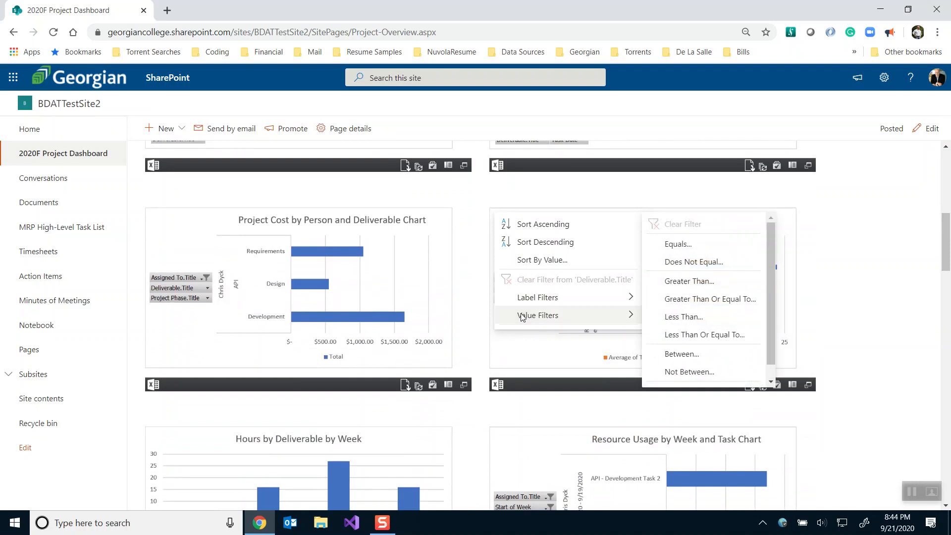
mouse_move(524, 301)
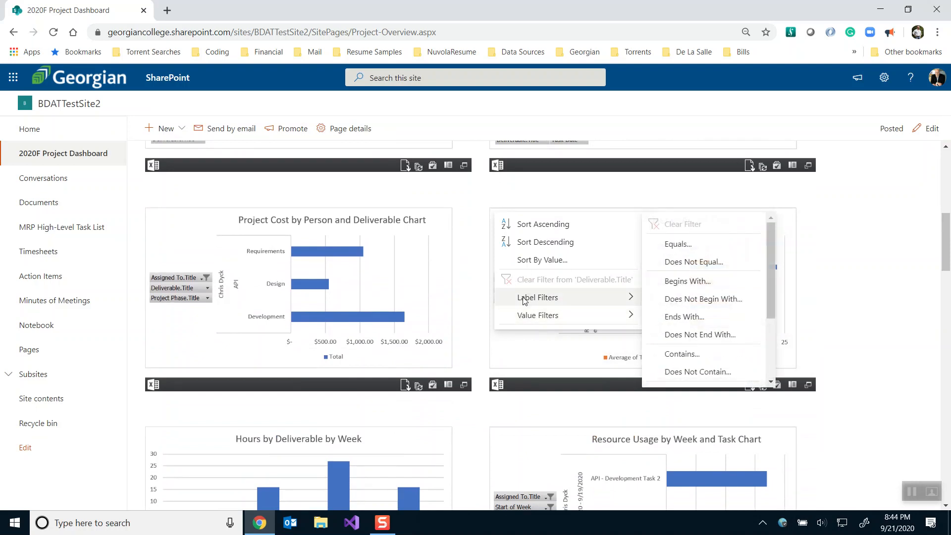
left_click(528, 342)
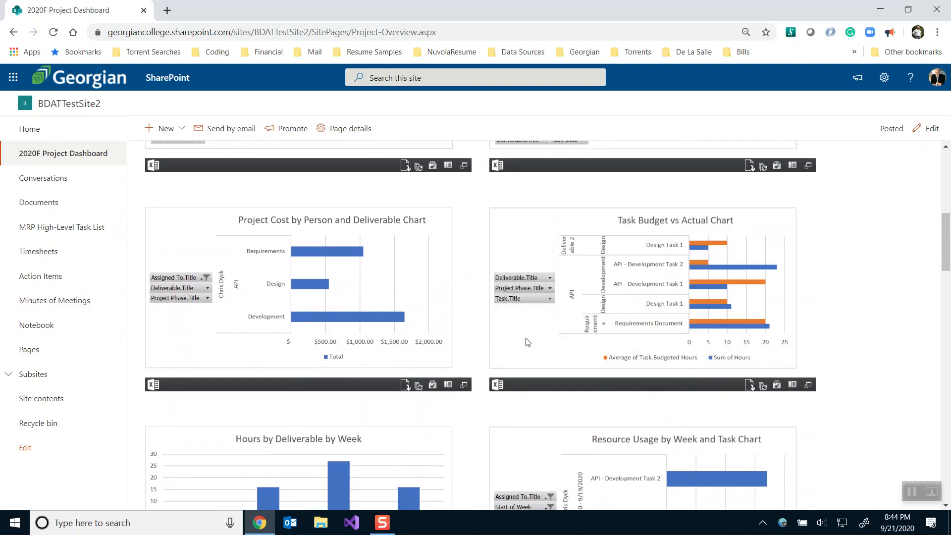
Open the chart's source workbook full-size, check the Assigned To.Title filter, then close it
left_click(812, 388)
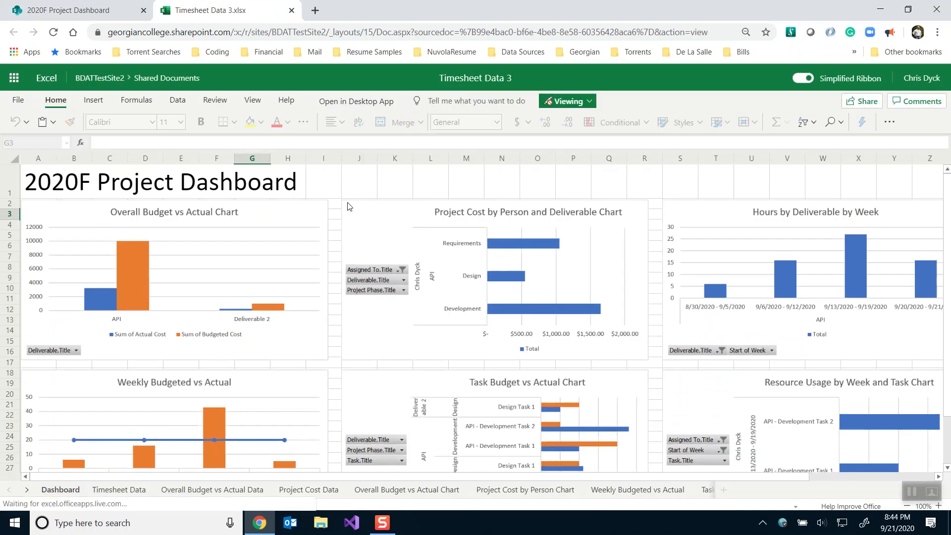
left_click(361, 269)
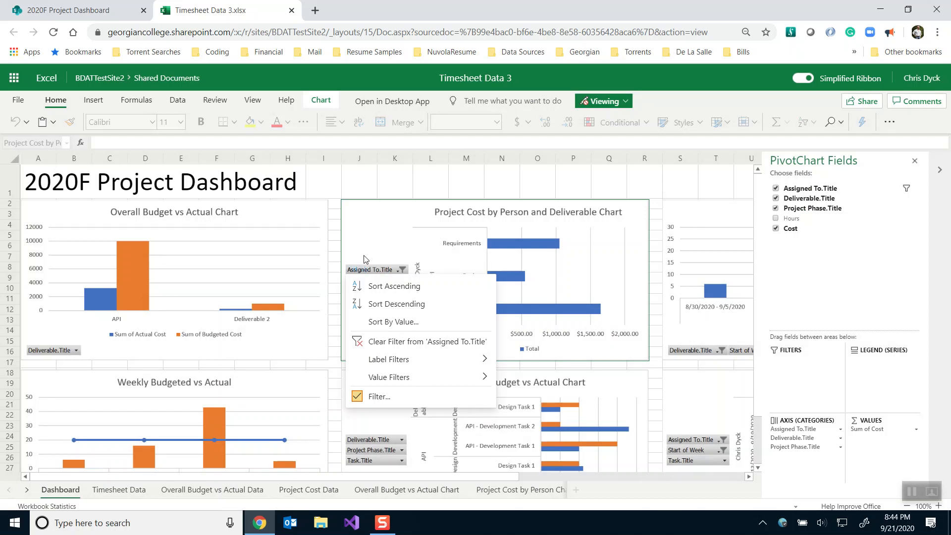
left_click(364, 256)
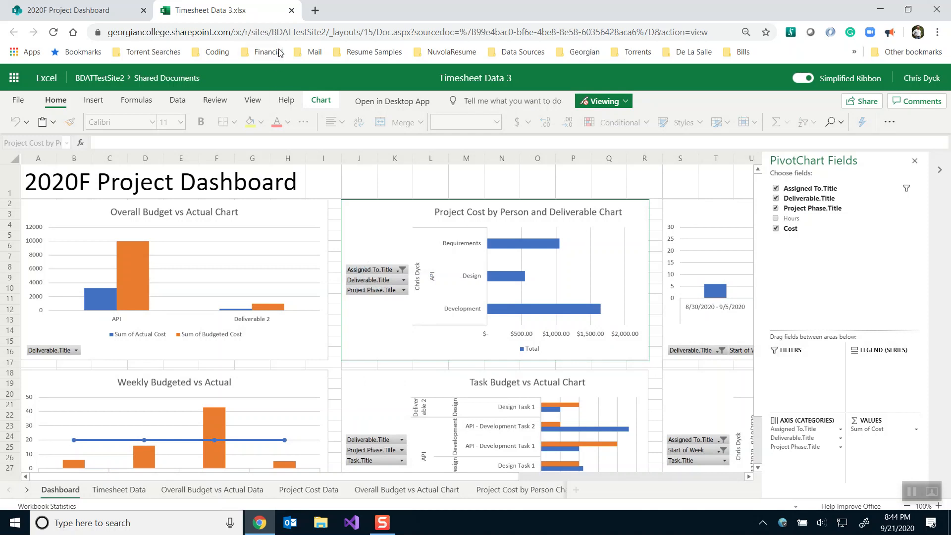
left_click(292, 10)
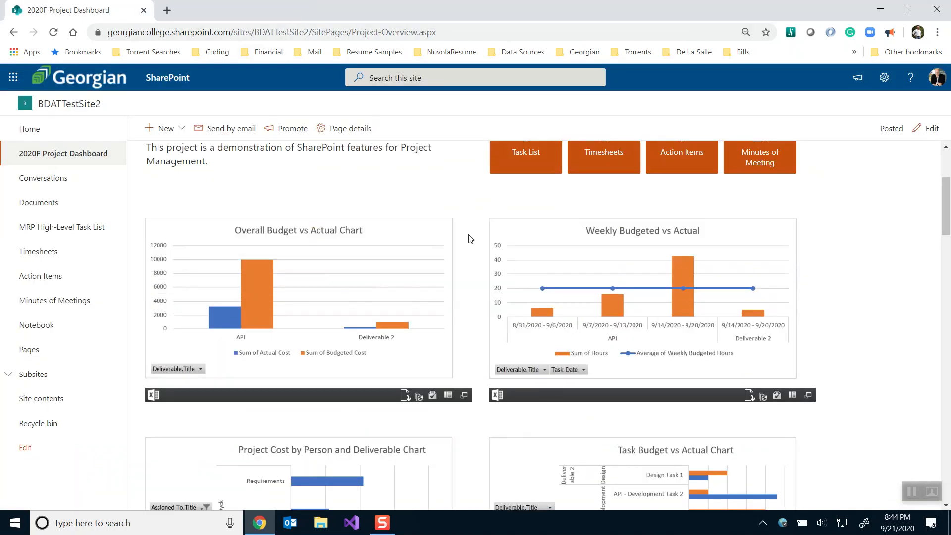
Check the New menu's choices, then go to the site's Pages library
scroll(471, 231, "up", 4)
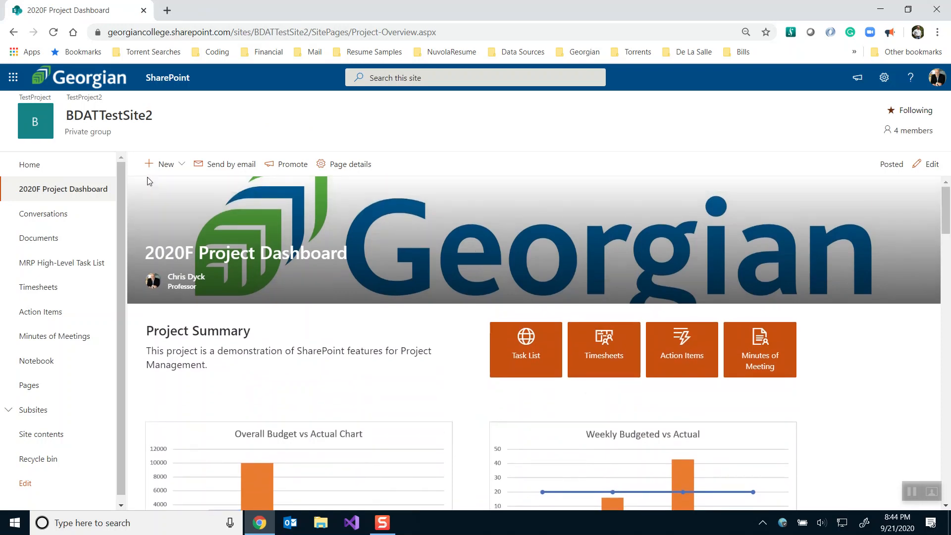
left_click(164, 166)
left_click(164, 167)
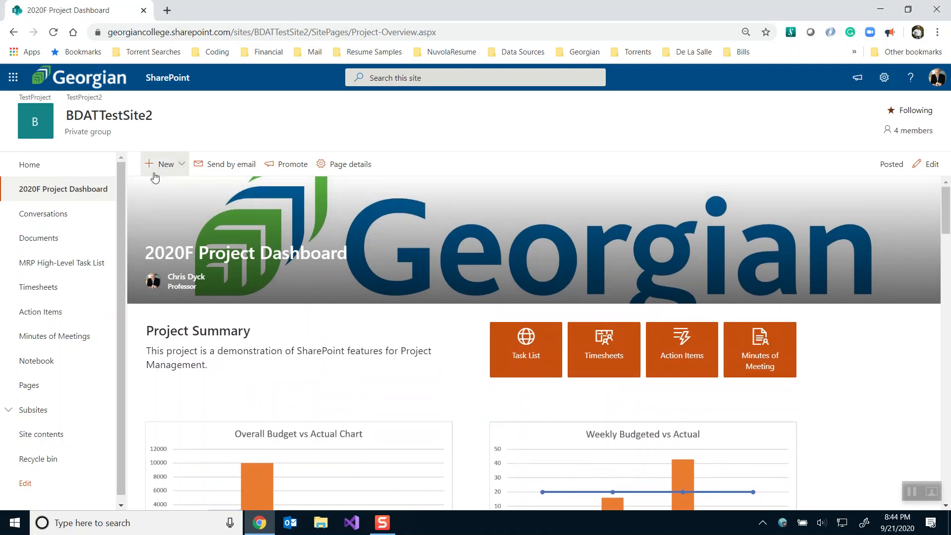
left_click(28, 392)
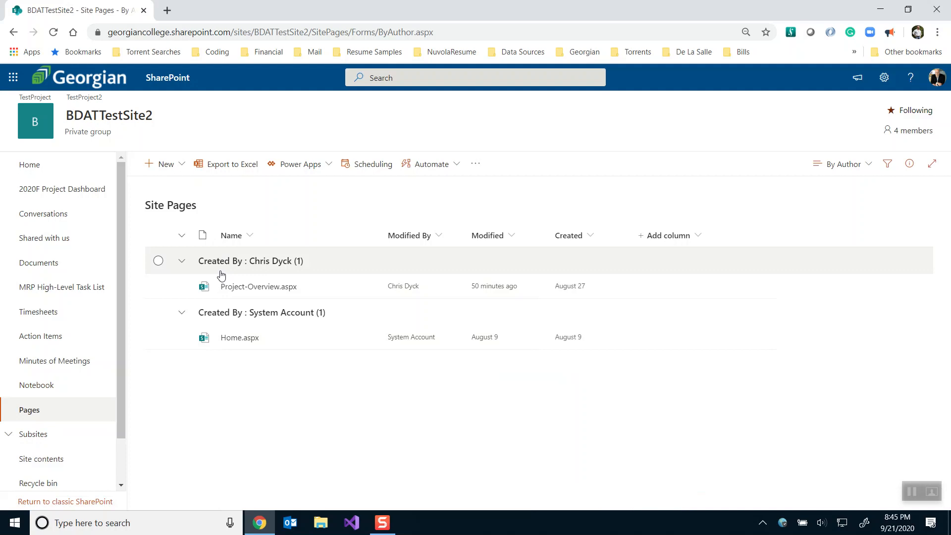
mouse_move(236, 340)
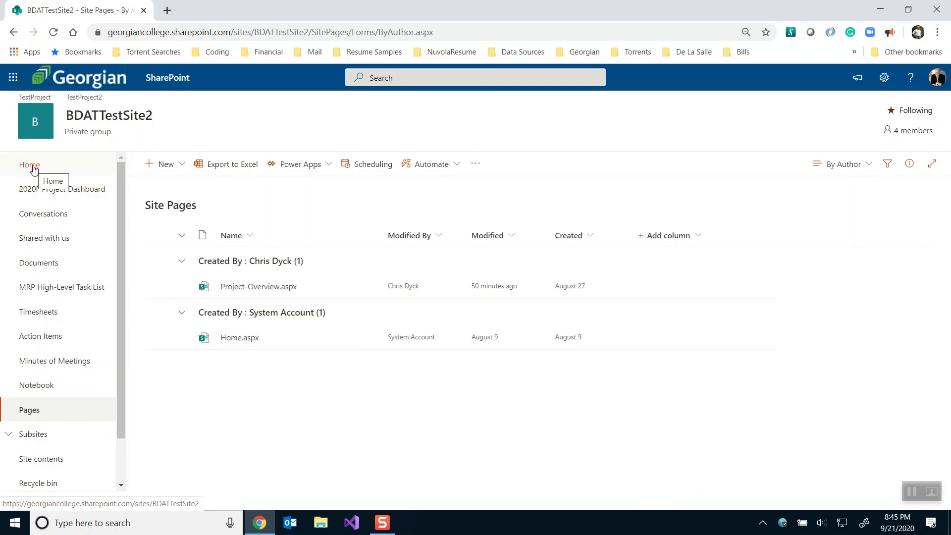
mouse_move(246, 293)
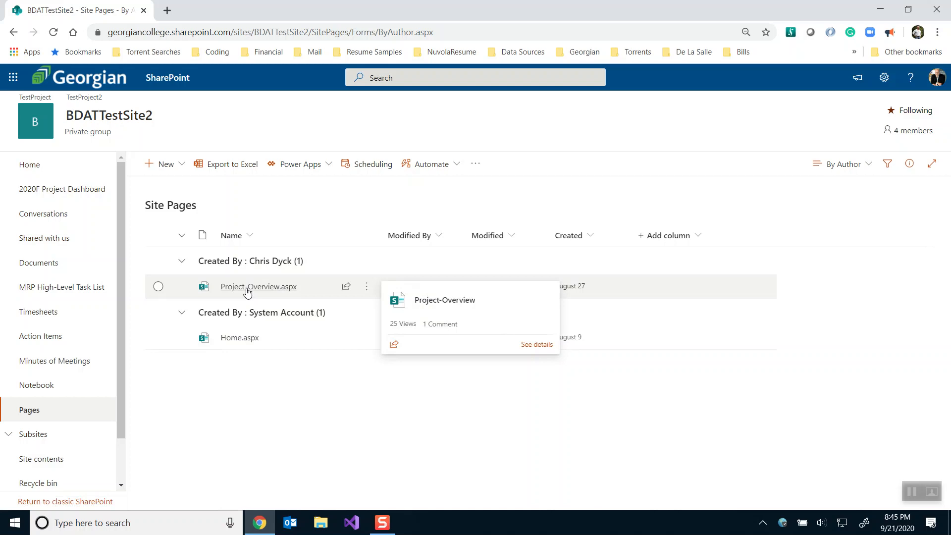
Create a new modern site page titled '2020F Project Dashboard'
left_click(162, 164)
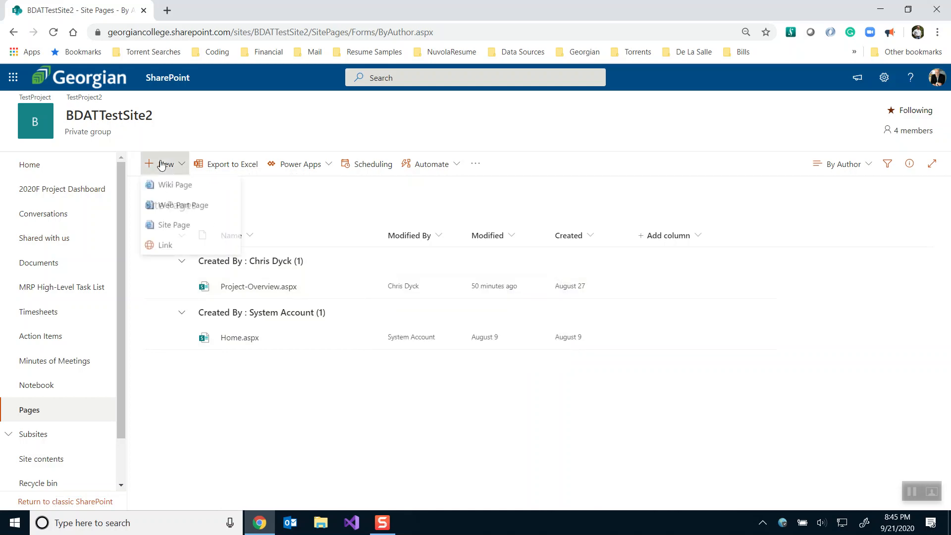
left_click(165, 228)
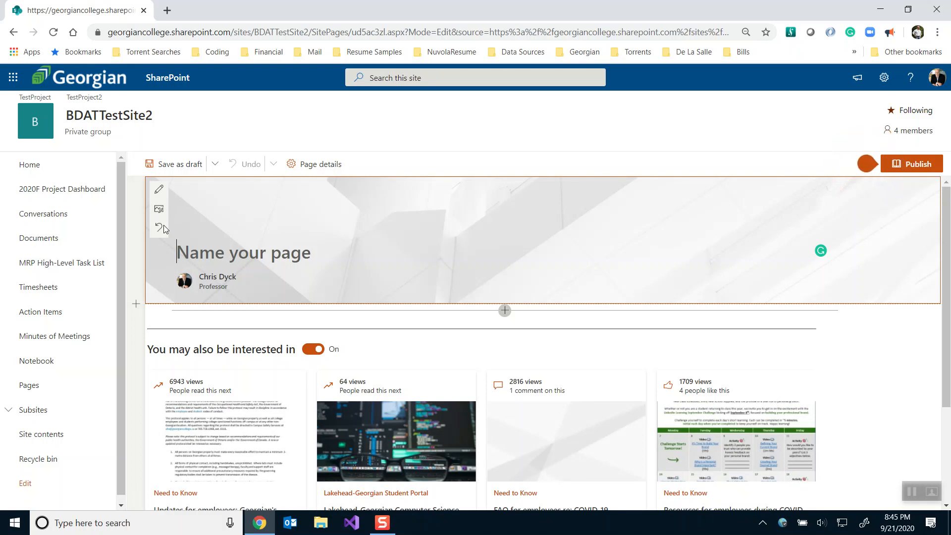
type("202")
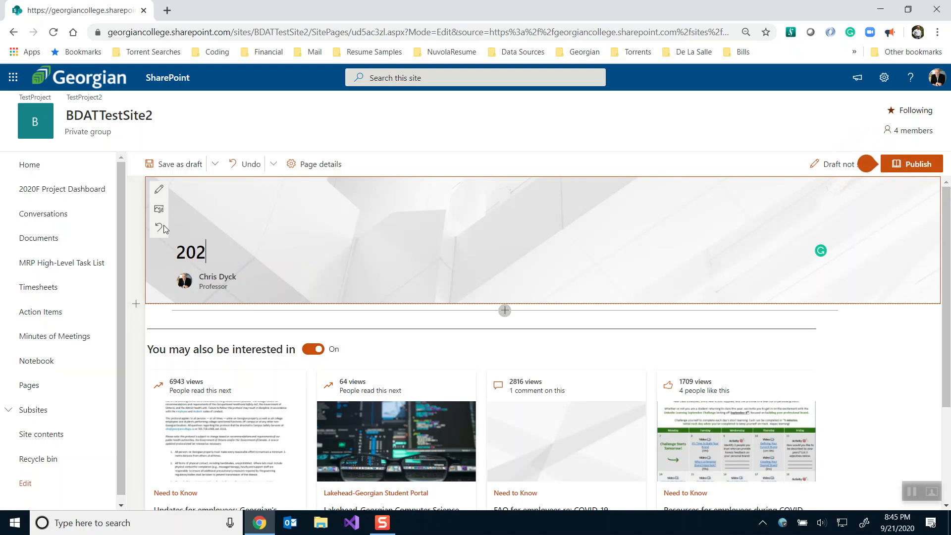
type("0F")
type("Project Das")
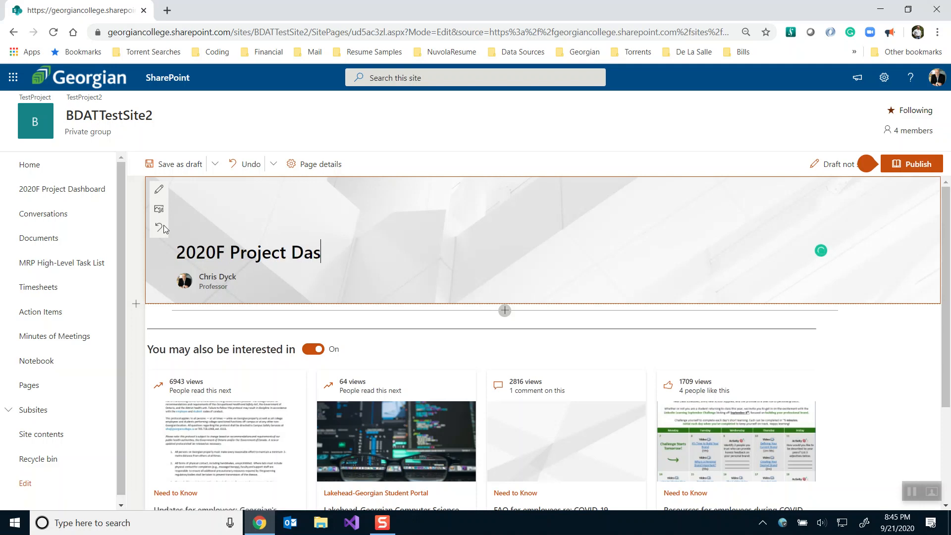
type("hboard")
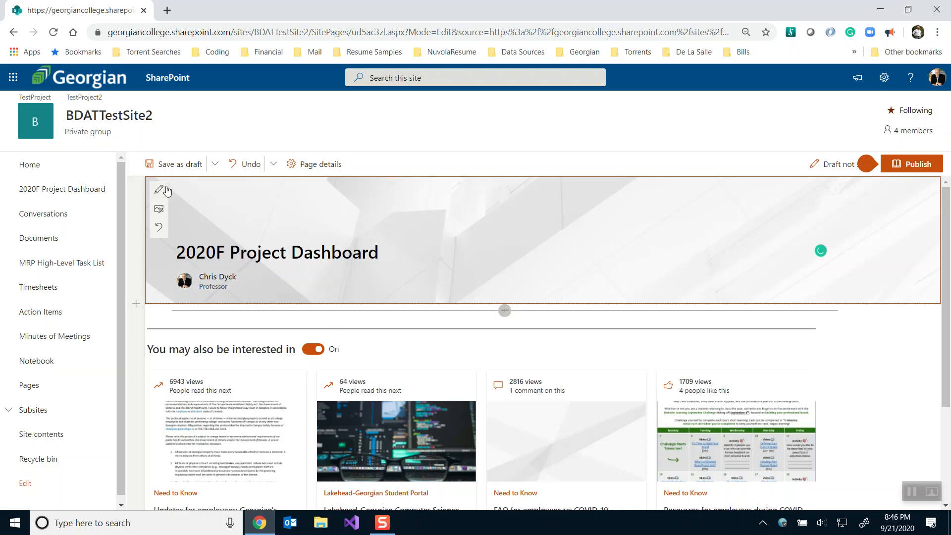
Save the page as a draft, review its details panel, and dismiss the publish prompt
left_click(165, 164)
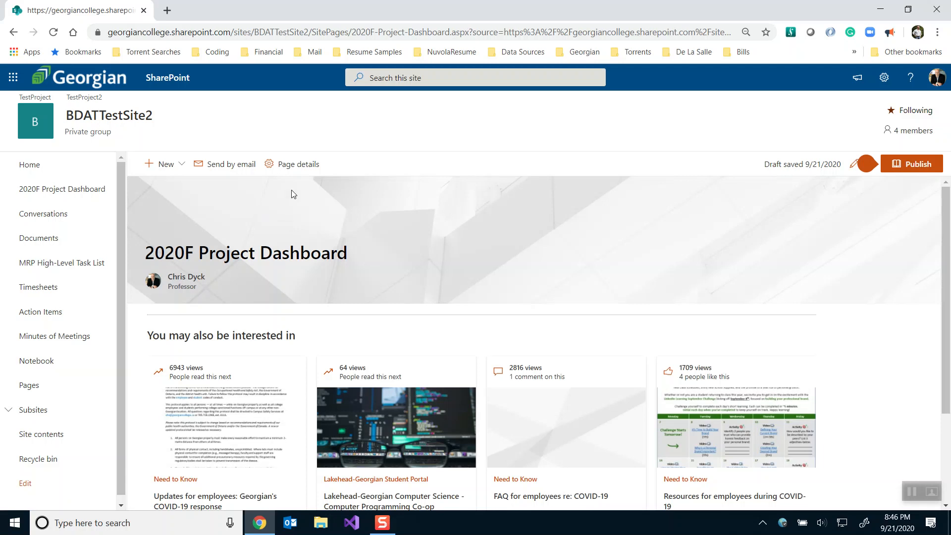
left_click(291, 170)
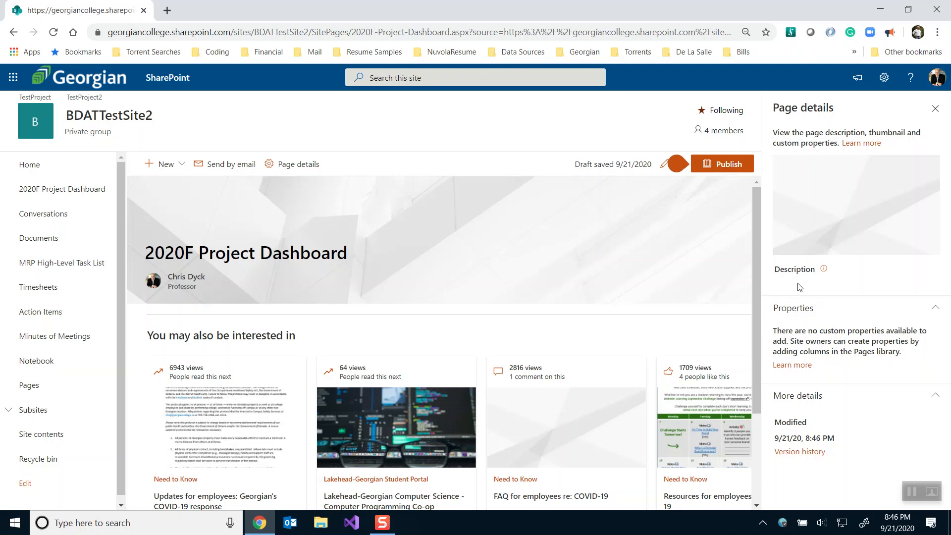
left_click(936, 110)
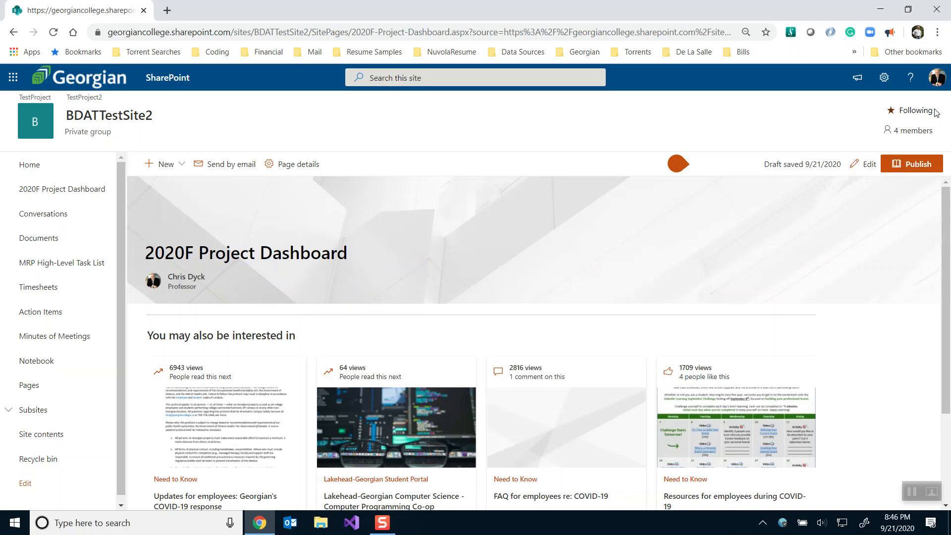
scroll(370, 282, "down", 2)
scroll(370, 282, "up", 2)
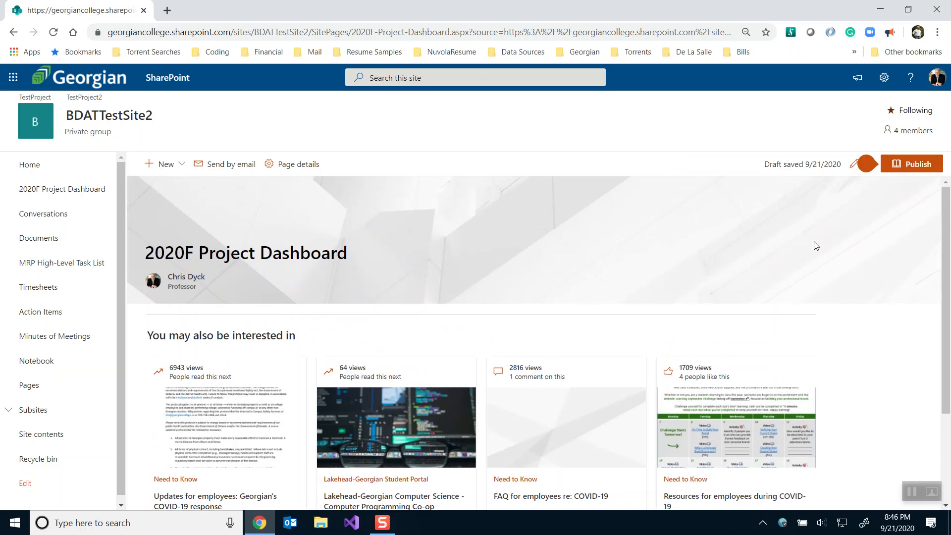
left_click(858, 131)
Put the 2020F Project Dashboard page back into edit mode
left_click(170, 168)
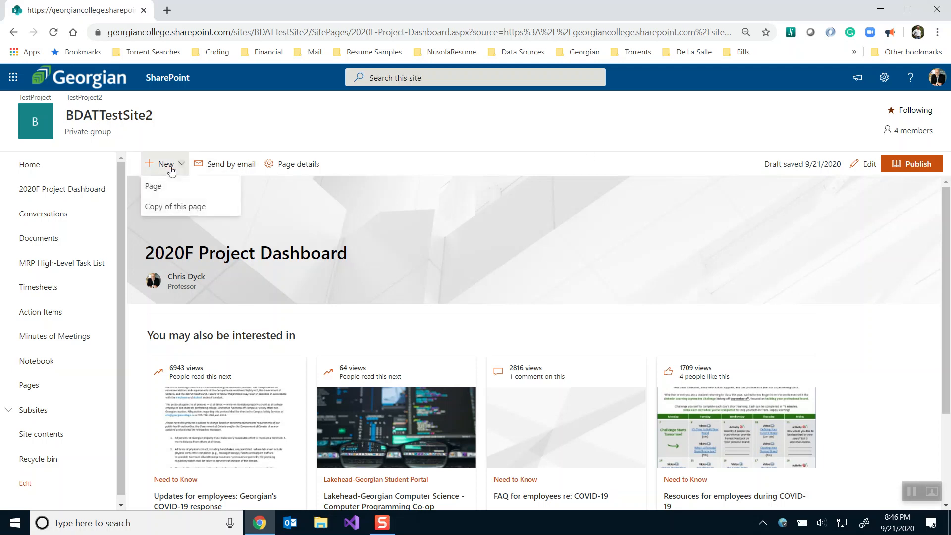
left_click(171, 170)
scroll(248, 329, "down", 2)
scroll(248, 329, "down", 1)
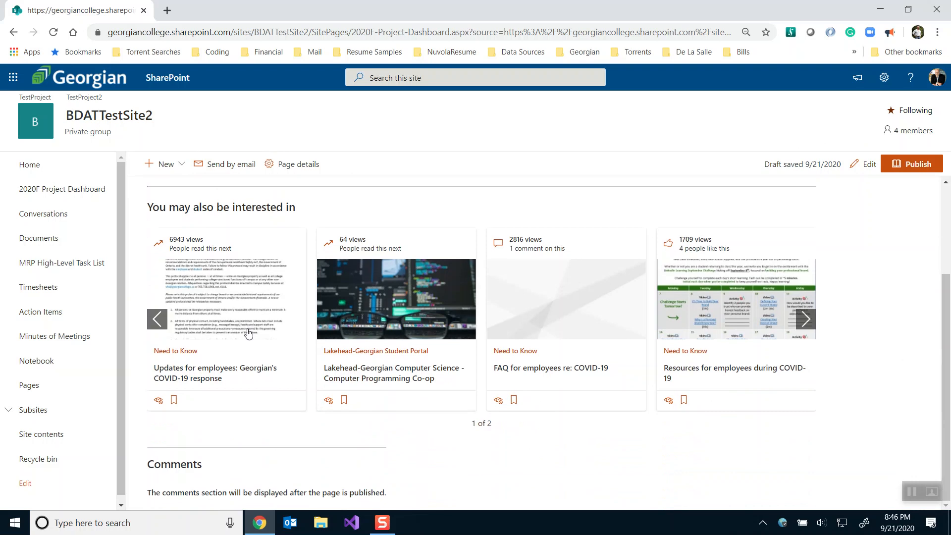
scroll(248, 331, "up", 3)
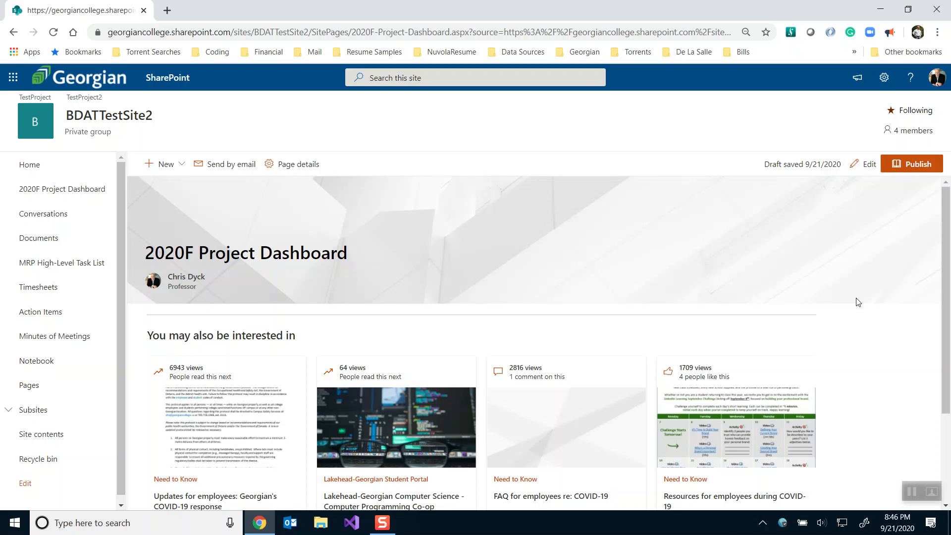
left_click(866, 165)
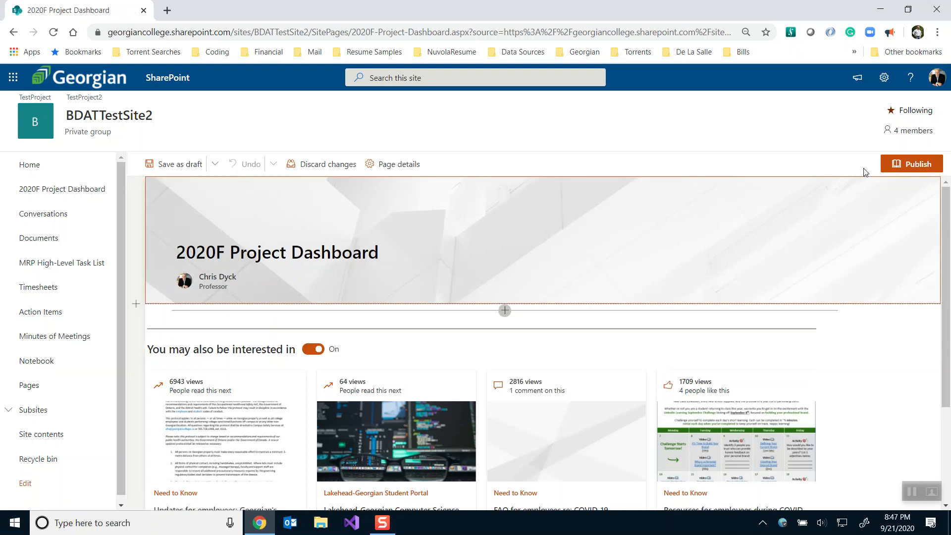
Insert a text block under the banner with 'Project Summary' as a Heading 2
left_click(505, 312)
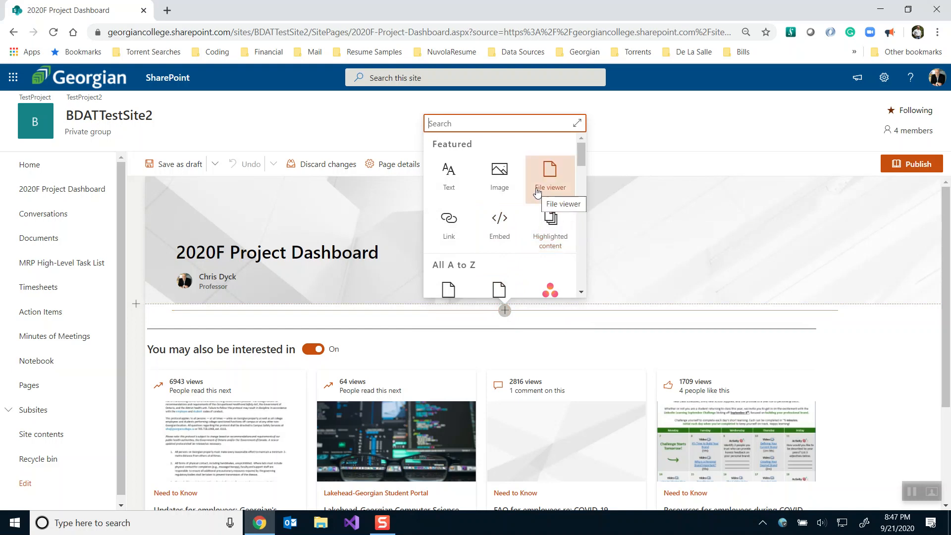
left_click(448, 181)
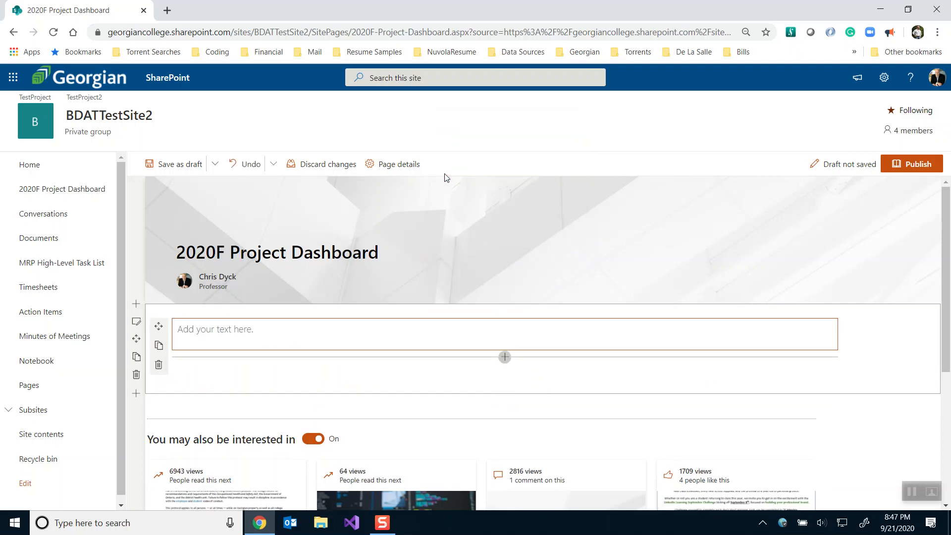
type("Project Summary")
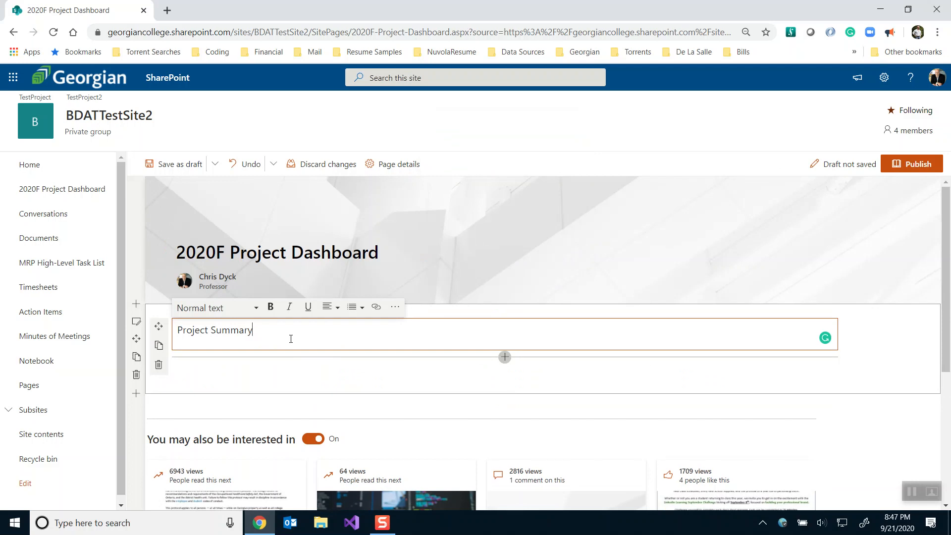
left_click(218, 307)
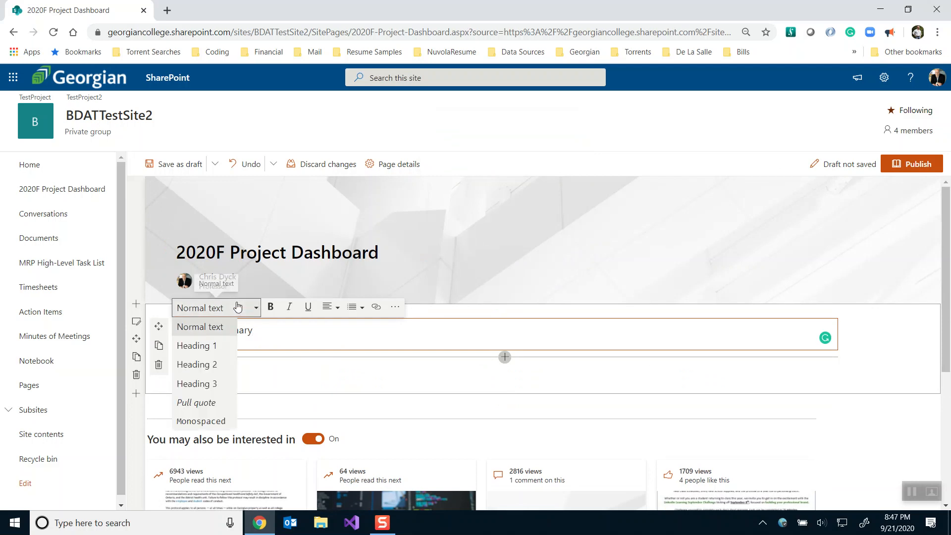
left_click(215, 364)
key("Return")
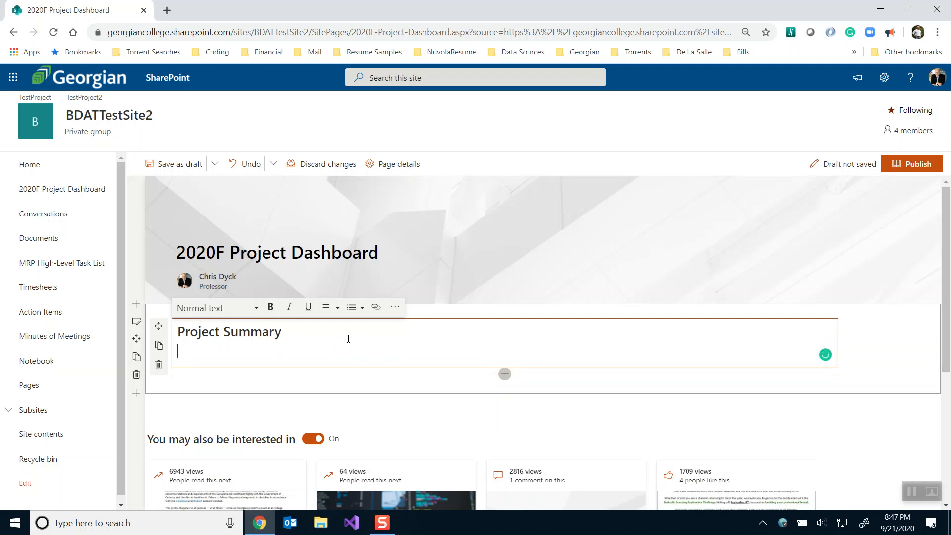
Add the line 'This is a demonstration of a Project Dashboard page' below the heading
type("This is a demonstratio")
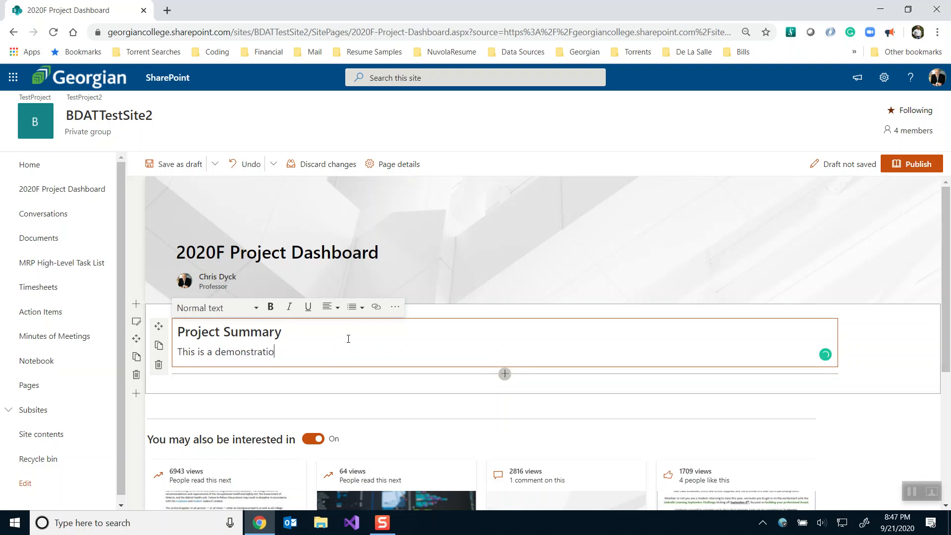
type("n of a Project Dashboard page")
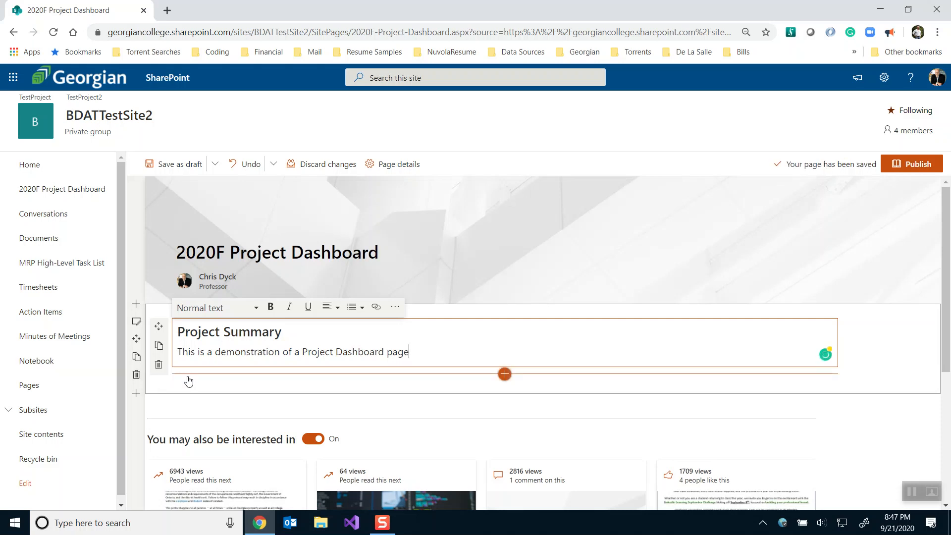
left_click(137, 323)
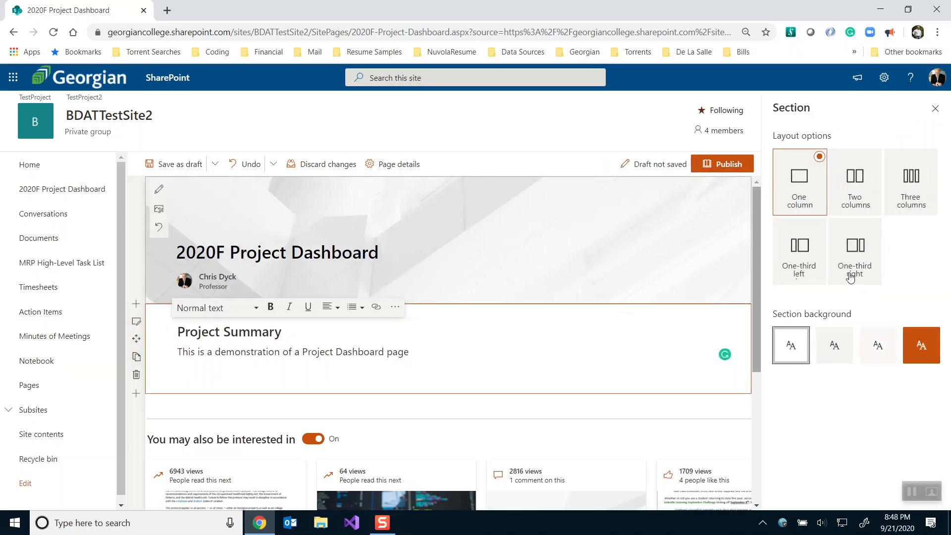
Change the section layout to One-third right after trying two and three columns
left_click(851, 206)
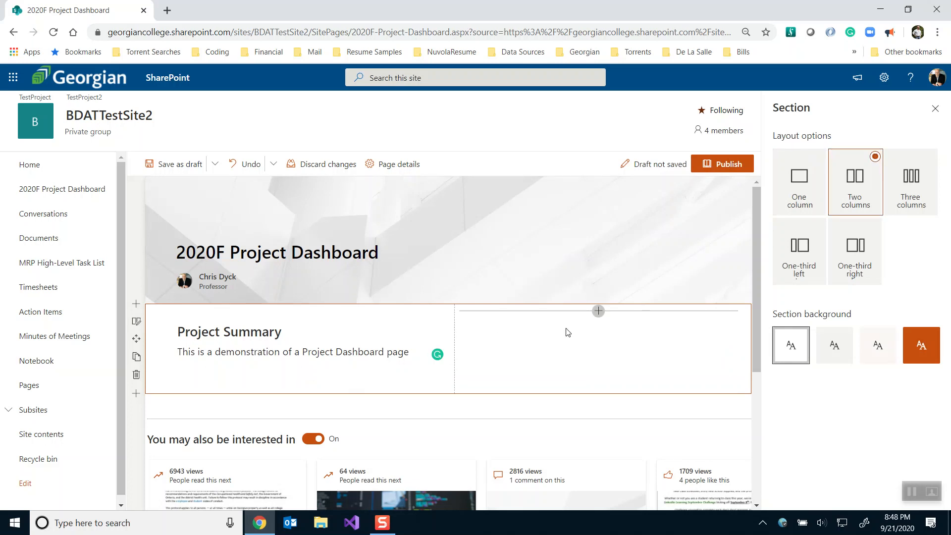
left_click(912, 180)
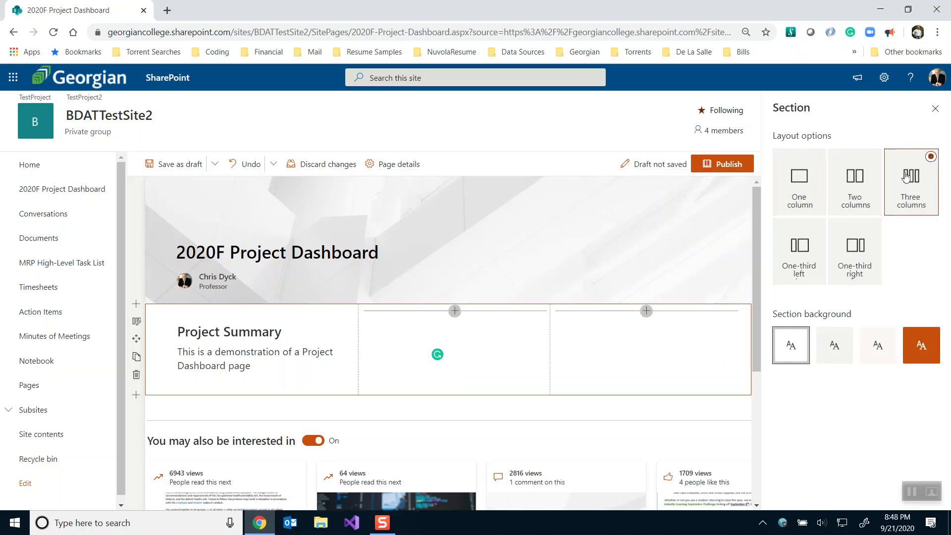
left_click(860, 255)
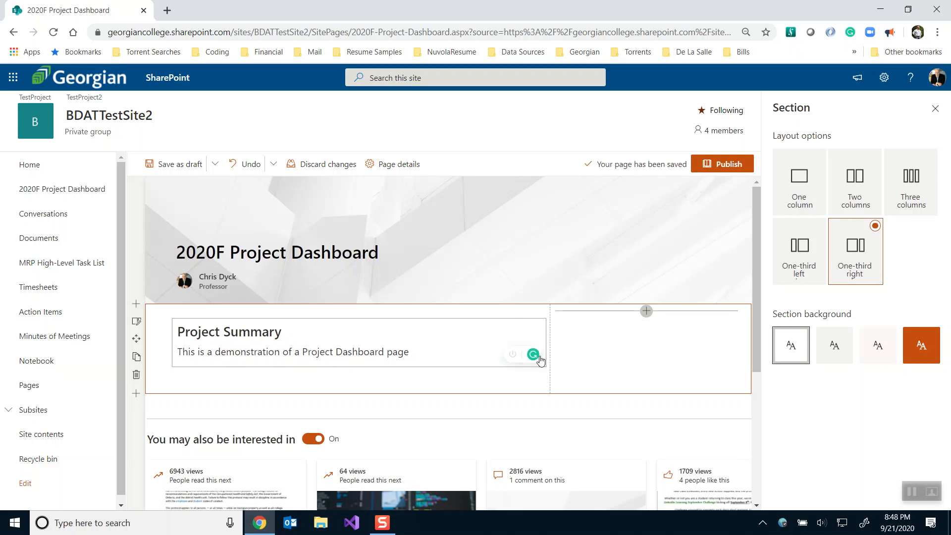
Insert a Quick links web part in the right column and start adding its first link
left_click(648, 312)
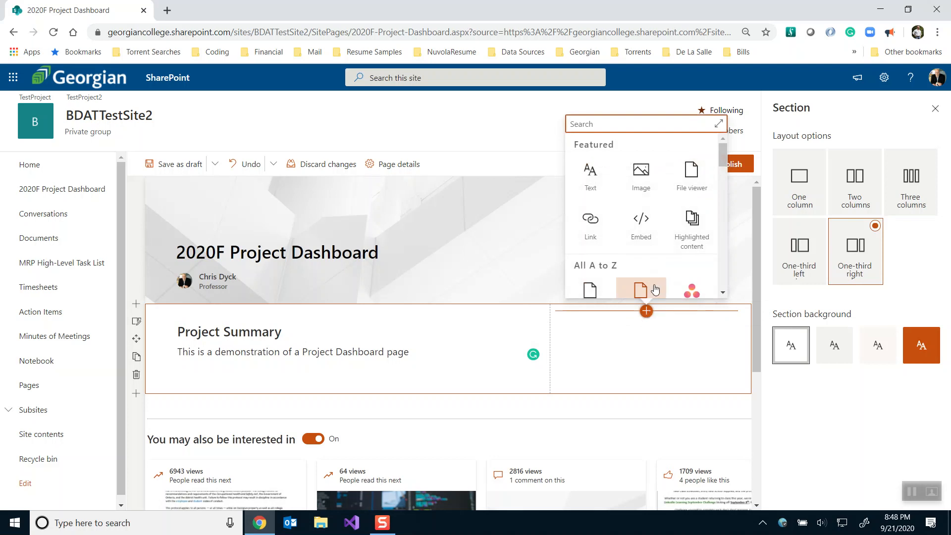
type("quick")
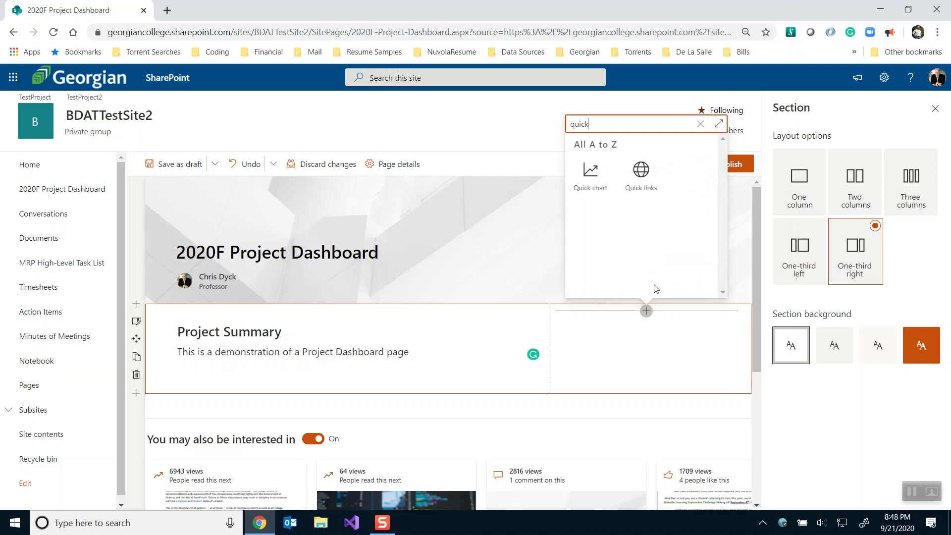
left_click(643, 171)
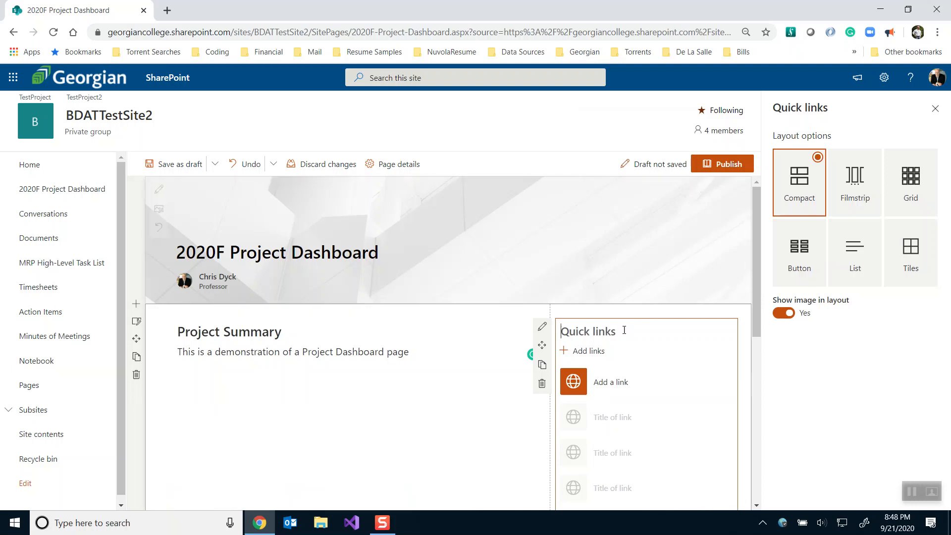
scroll(624, 330, "down", 1)
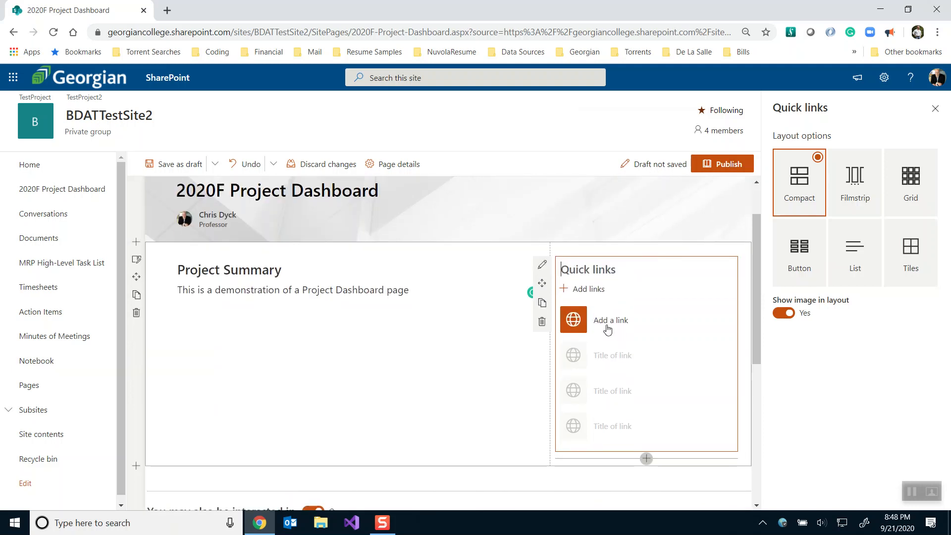
left_click(608, 324)
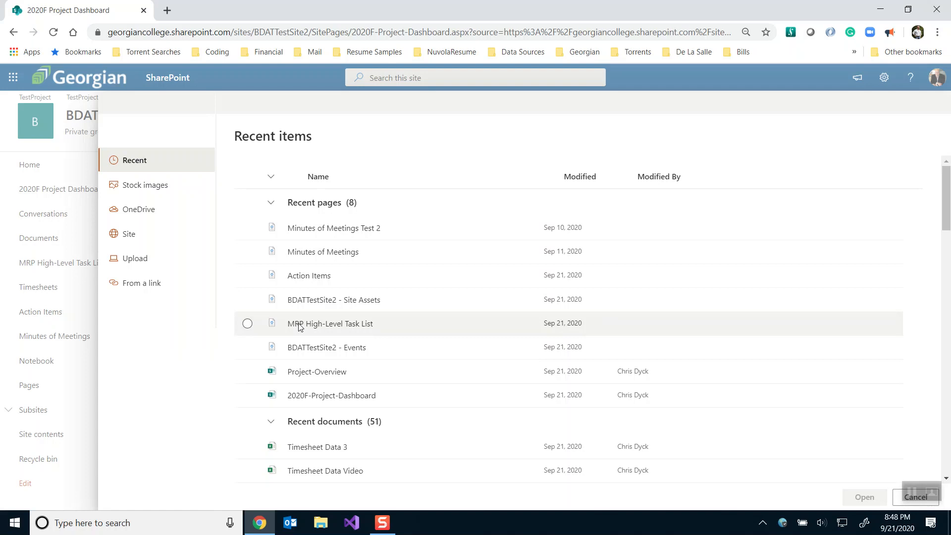
Link to the MRP High-Level Task List from Recent and retitle the link 'Task List'
left_click(142, 284)
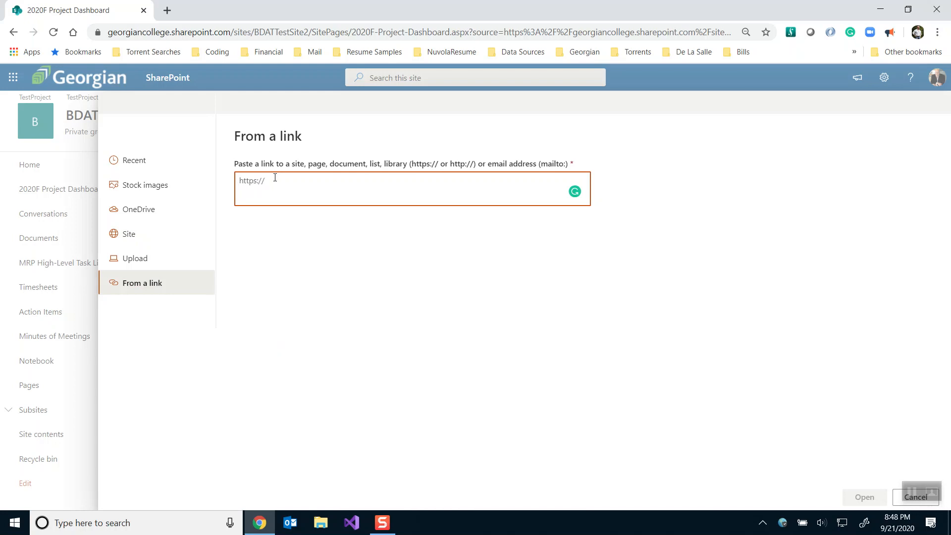
left_click(139, 160)
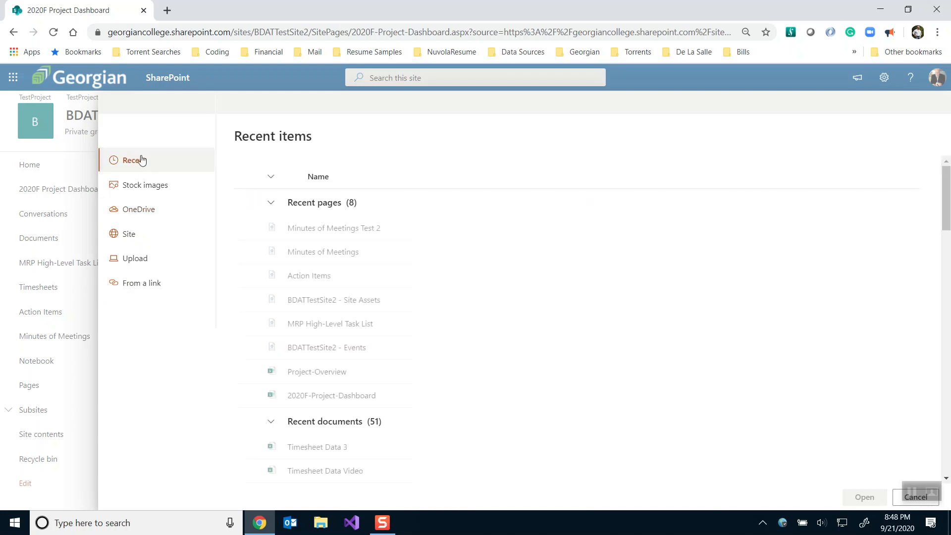
left_click(332, 323)
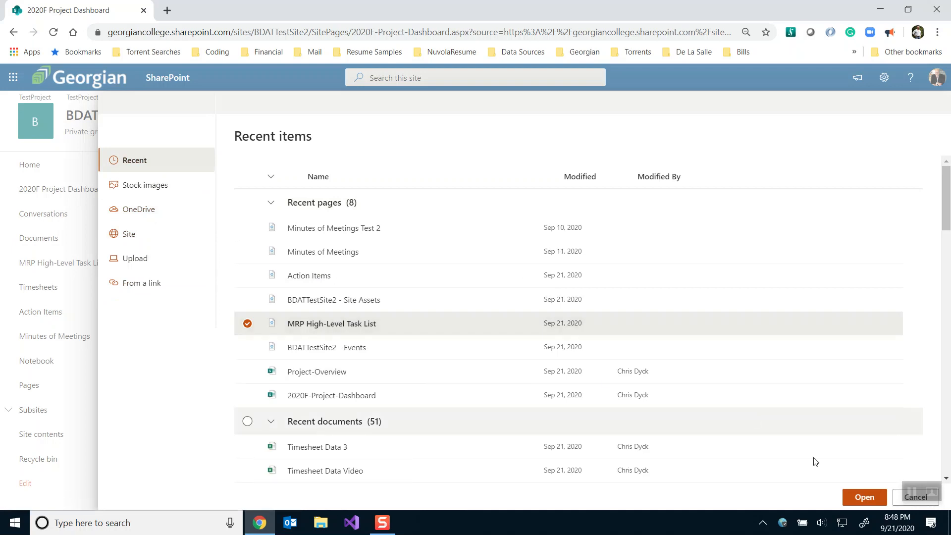
left_click(865, 498)
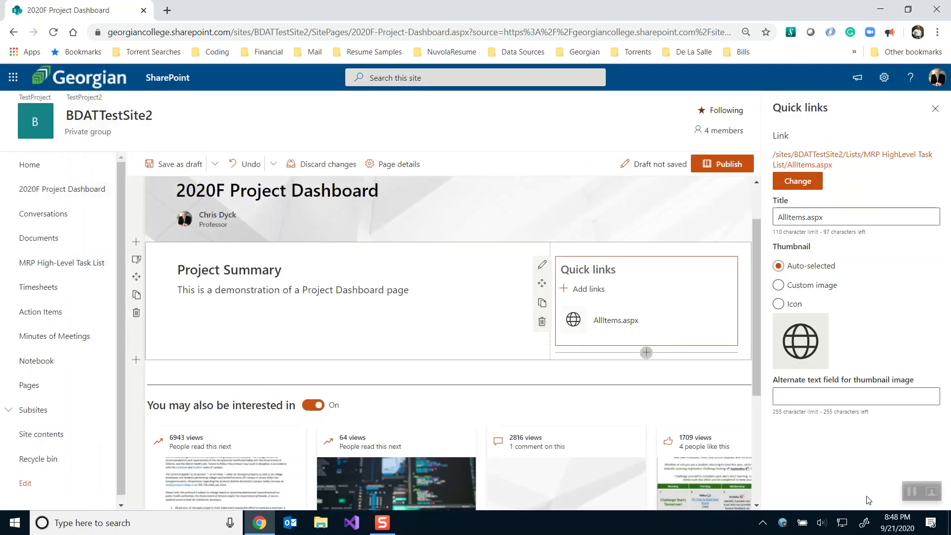
left_click(816, 218)
left_click_drag(821, 218, 753, 215)
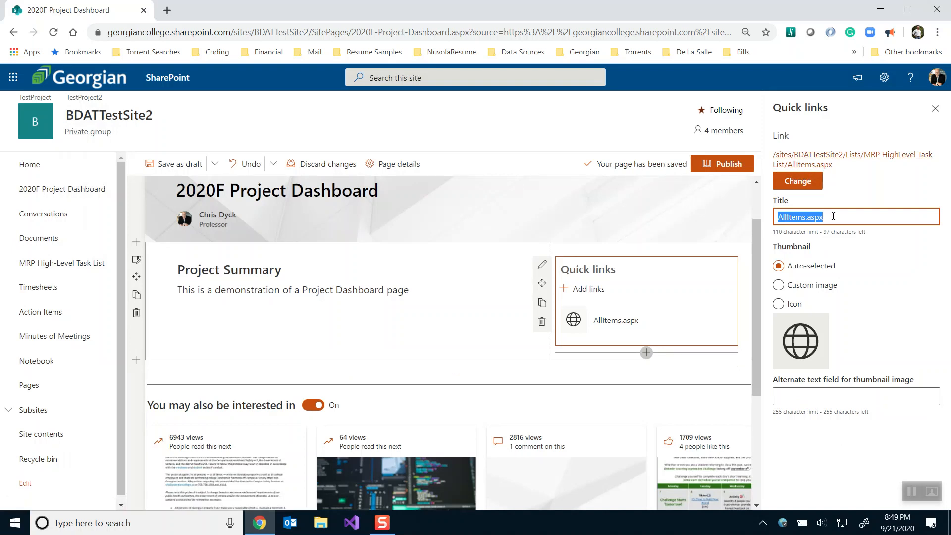
type("Task List")
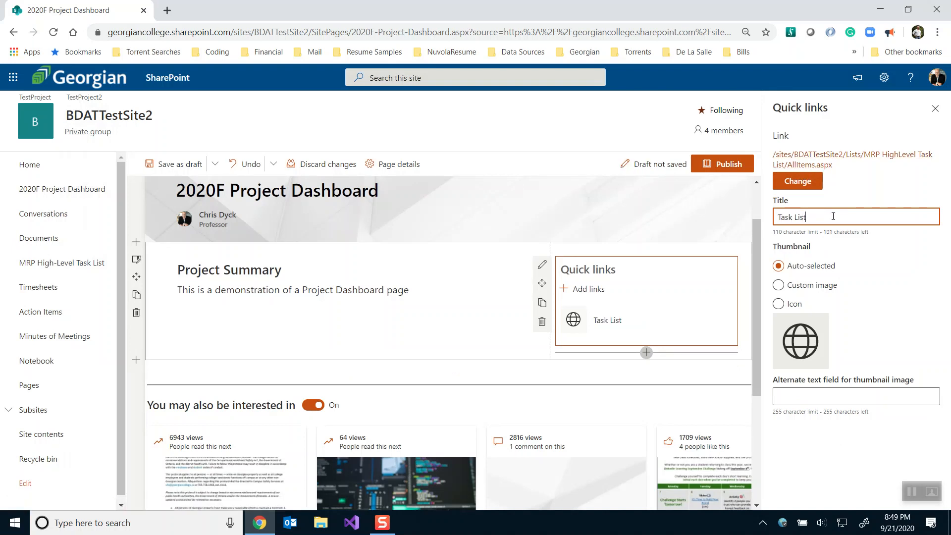
Give the Task List link the tasklogo check-mark icon as its thumbnail
left_click(778, 304)
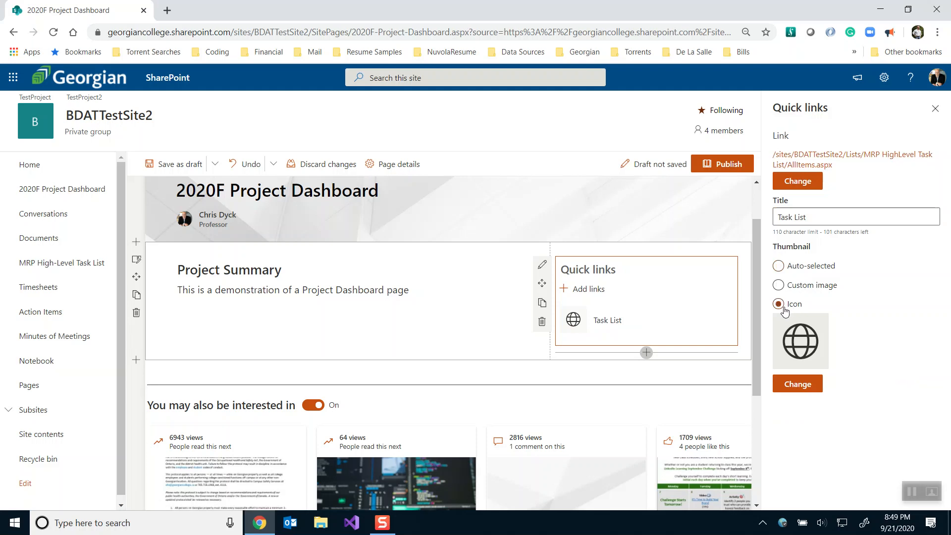
left_click(798, 385)
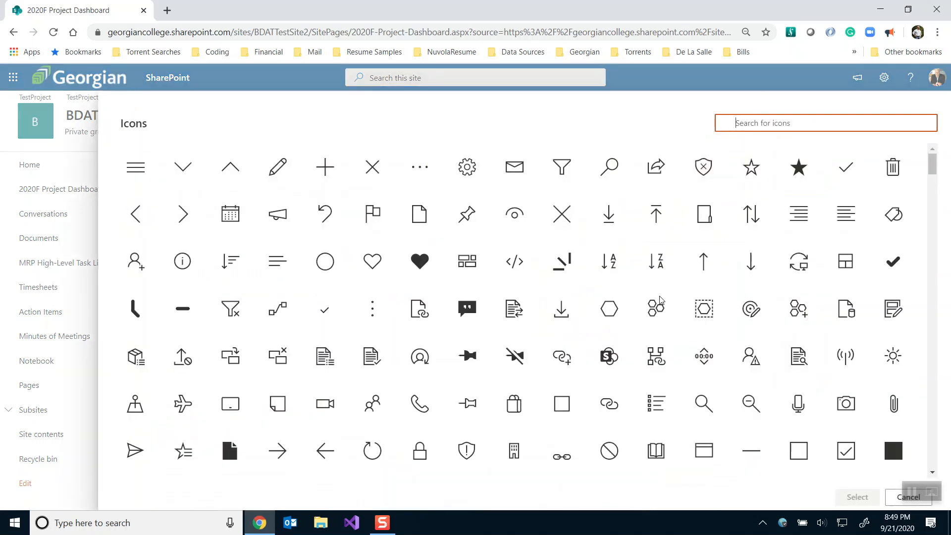
type("task")
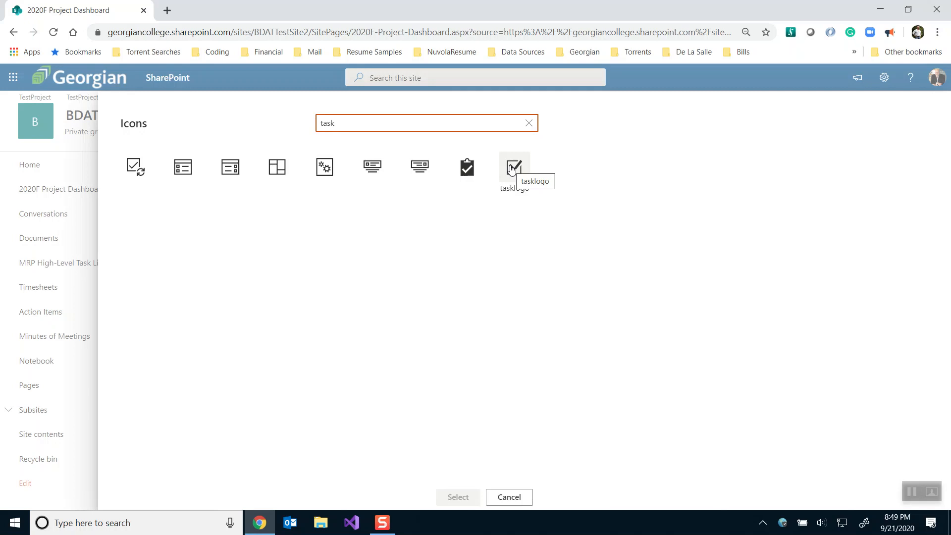
left_click(511, 169)
left_click(458, 497)
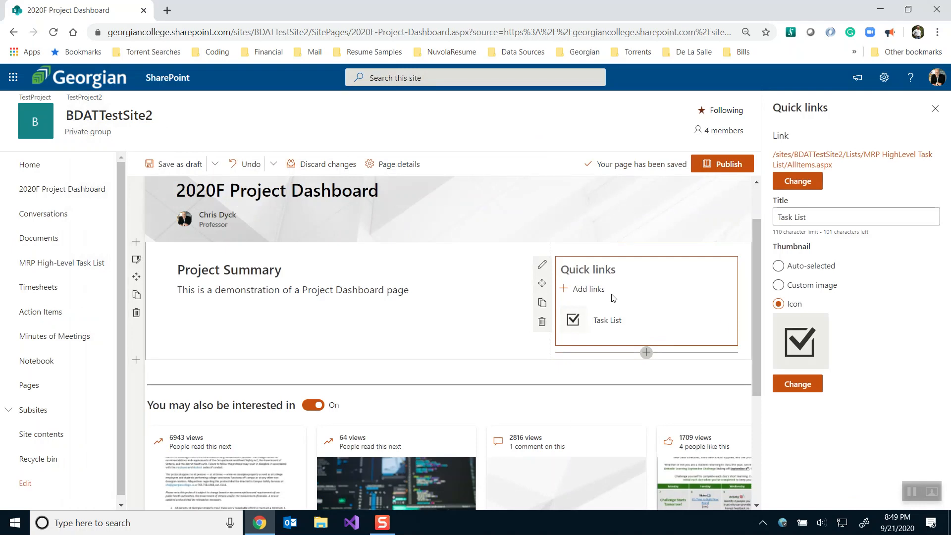
Start another quick link and duplicate the dashboard page in a new browser tab
left_click(576, 291)
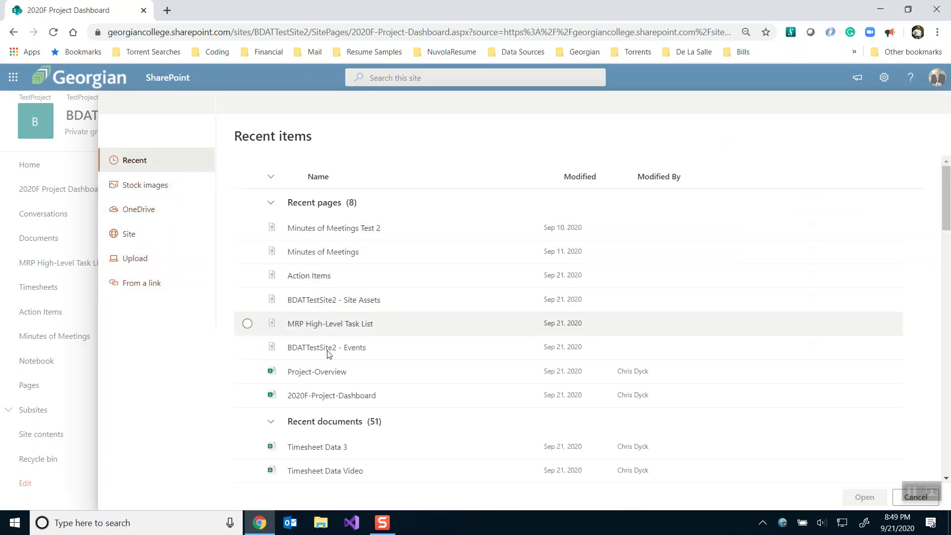
scroll(409, 341, "down", 3)
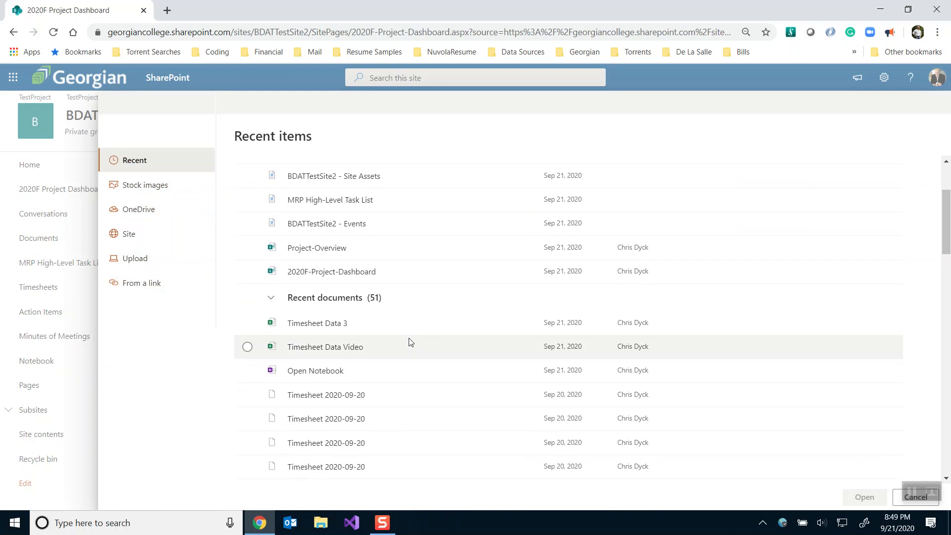
scroll(410, 342, "down", 3)
scroll(409, 342, "down", 4)
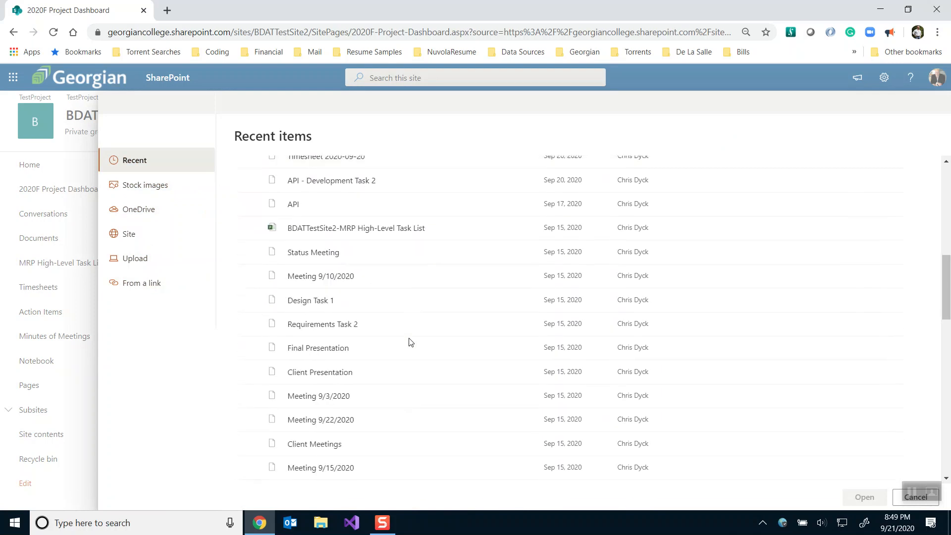
scroll(410, 342, "down", 7)
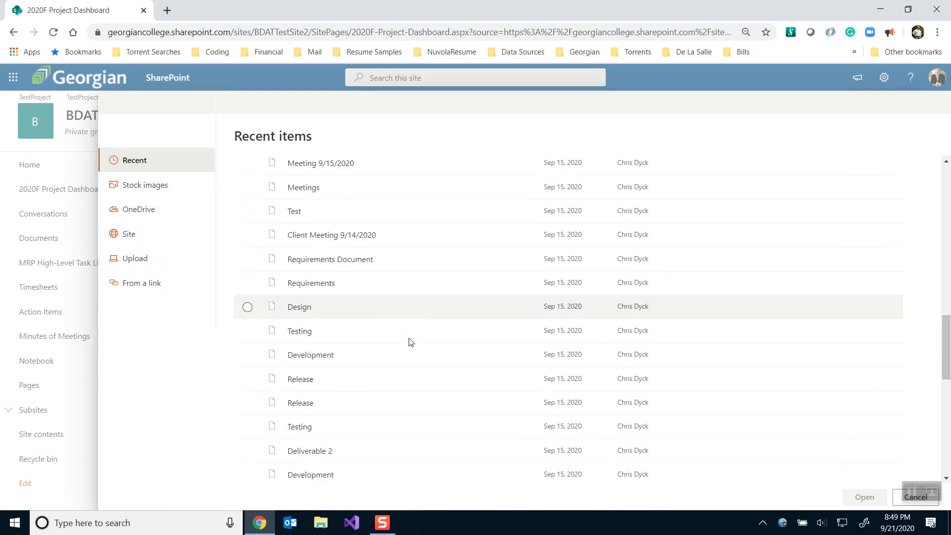
scroll(410, 342, "up", 15)
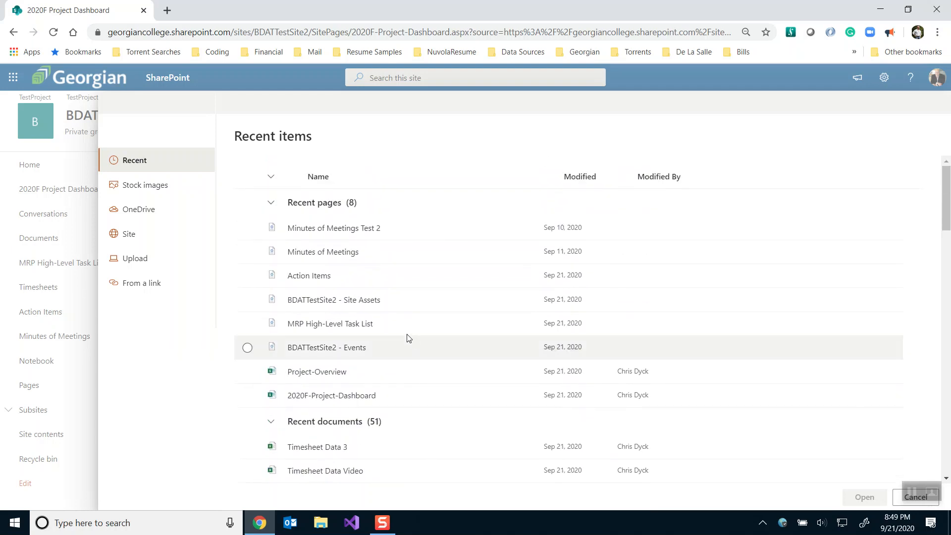
right_click(83, 8)
left_click(102, 69)
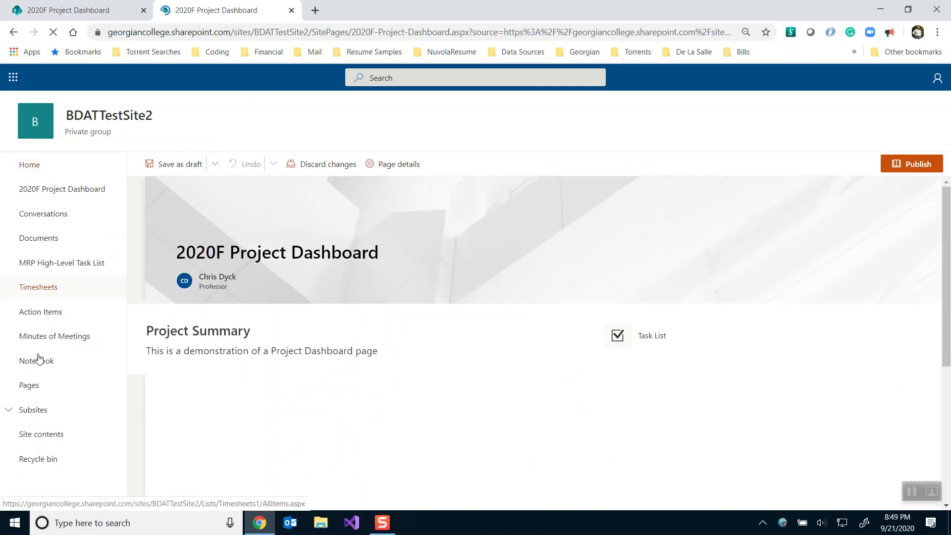
Copy the Timesheets list address and paste it as the new quick link target
left_click(46, 294)
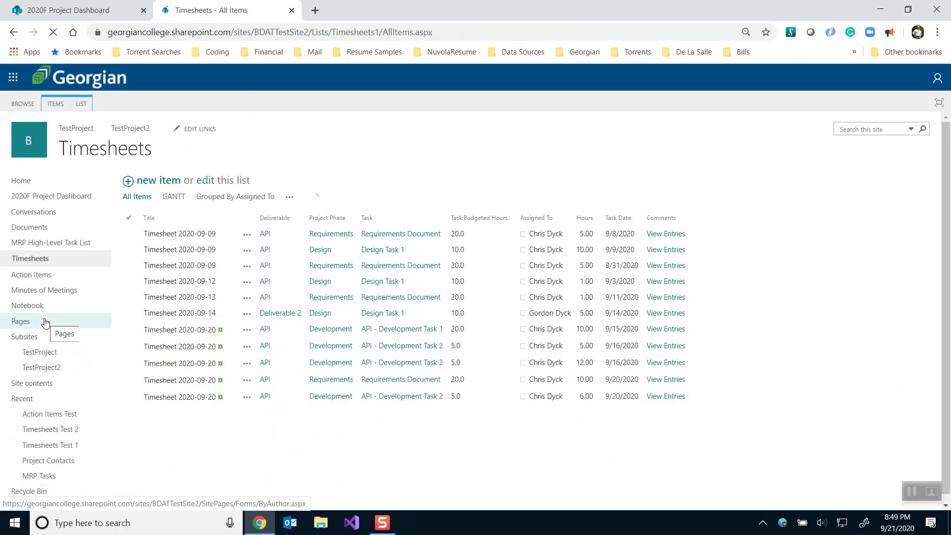
left_click(242, 34)
key("ctrl+c")
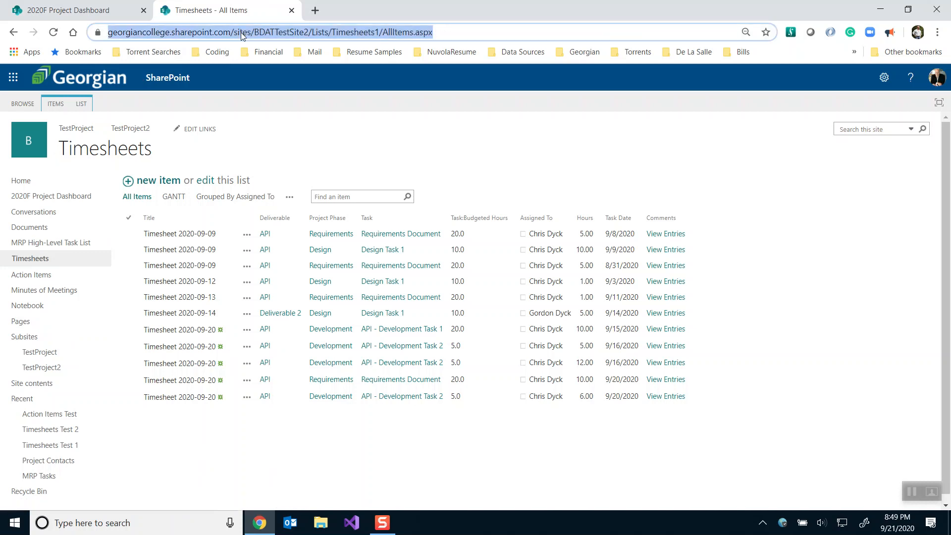
left_click(81, 12)
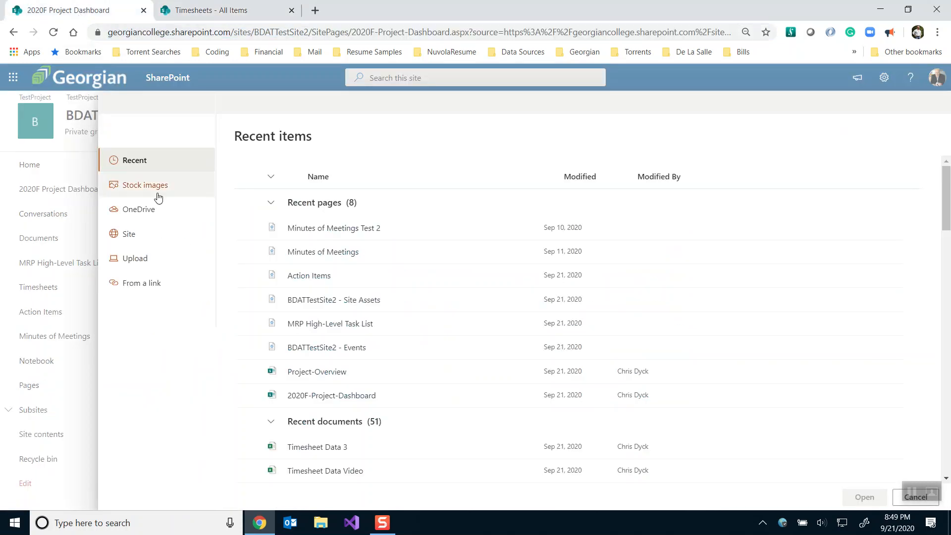
left_click(172, 284)
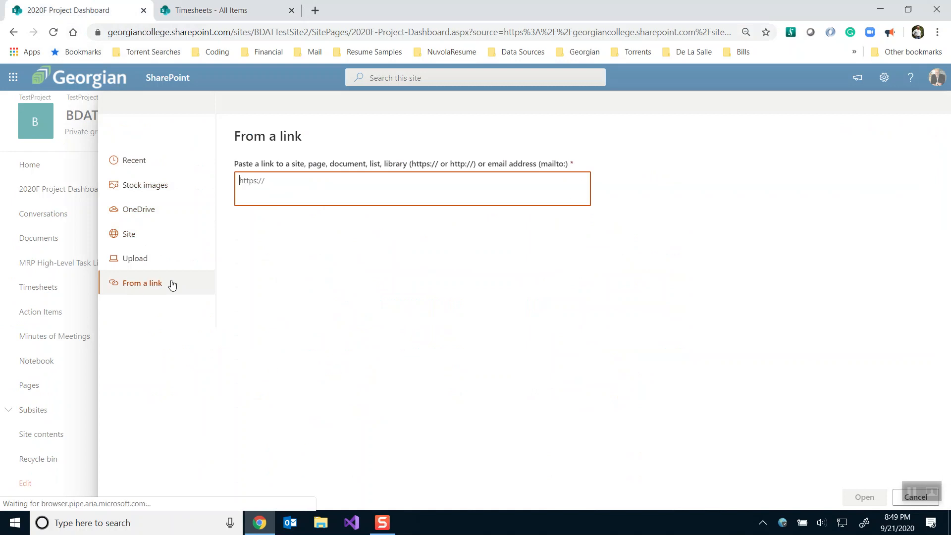
key("ctrl+v")
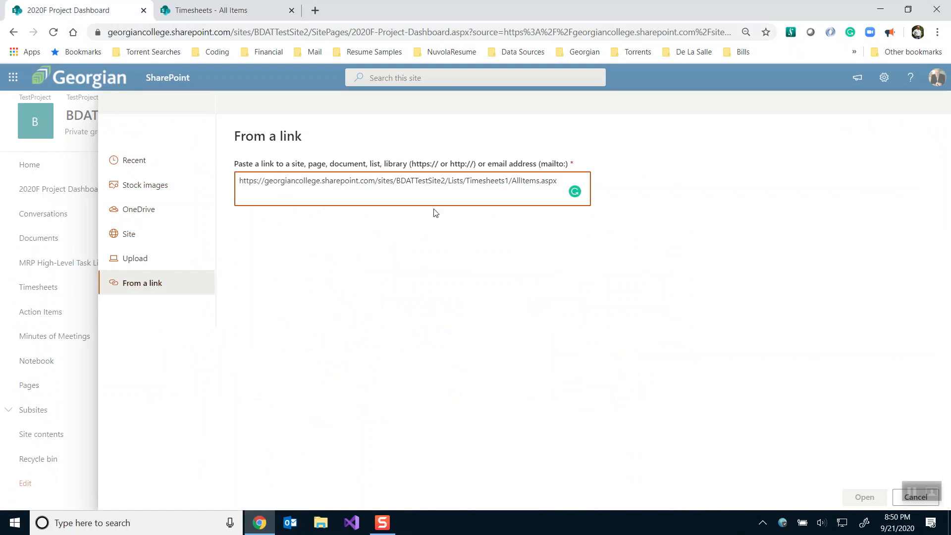
left_click(864, 500)
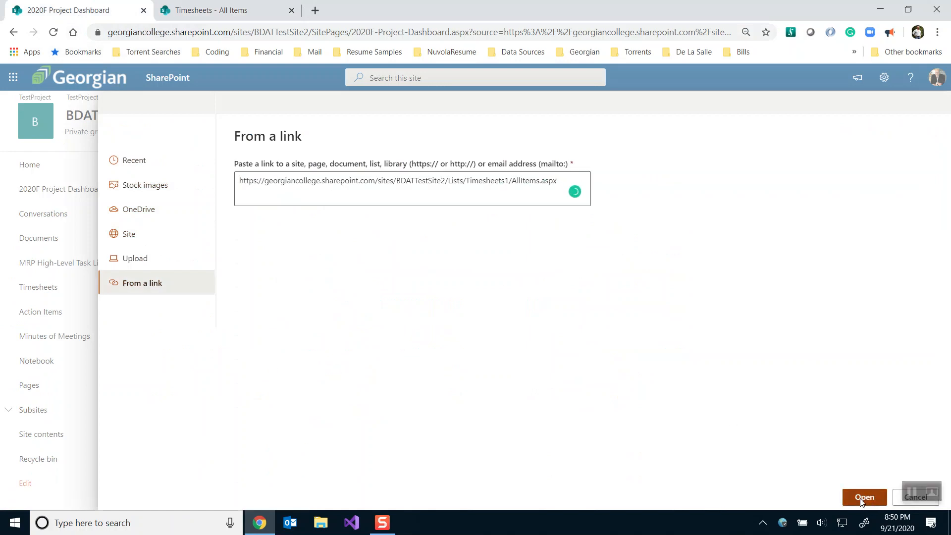
Retitle the new link 'Timesheets' and give it the timelinedelivery icon thumbnail
left_click(833, 217)
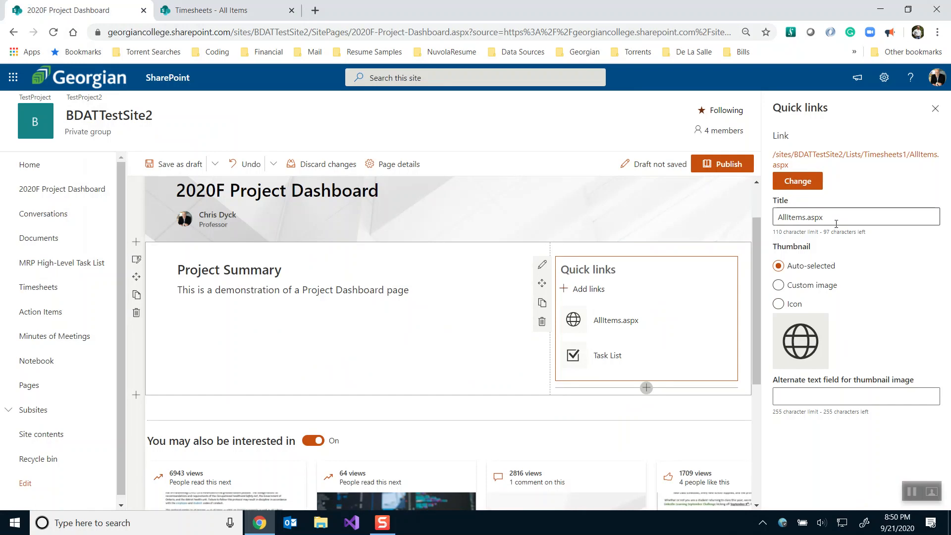
key("ctrl+a")
type("Timesheets")
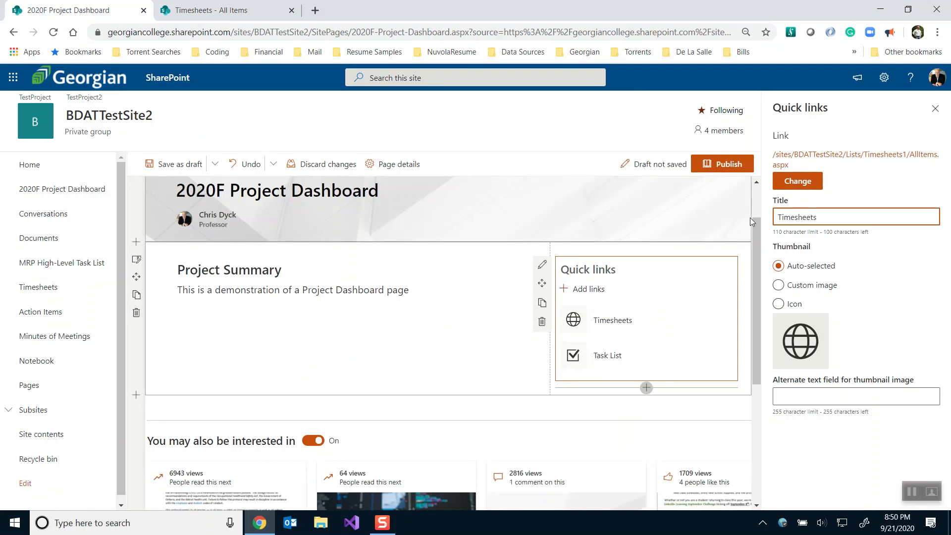
left_click(779, 304)
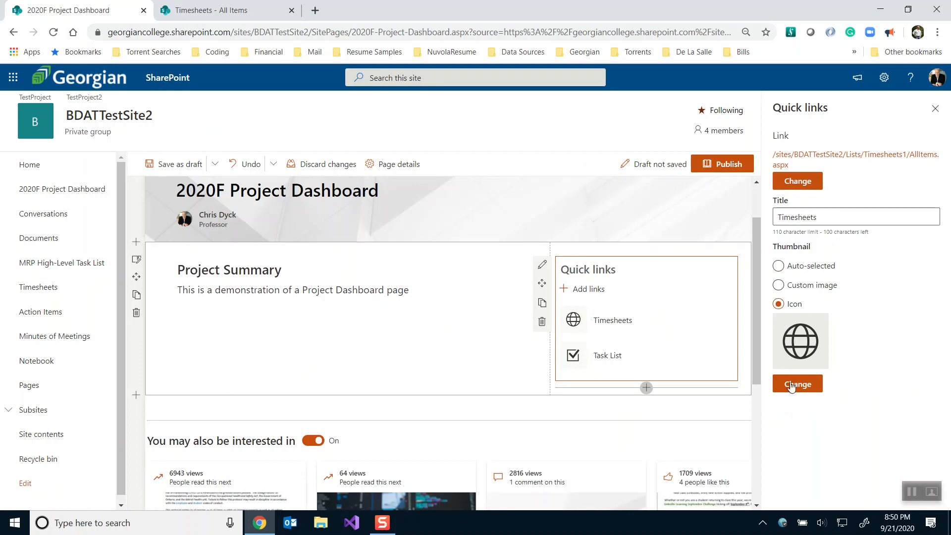
left_click(797, 384)
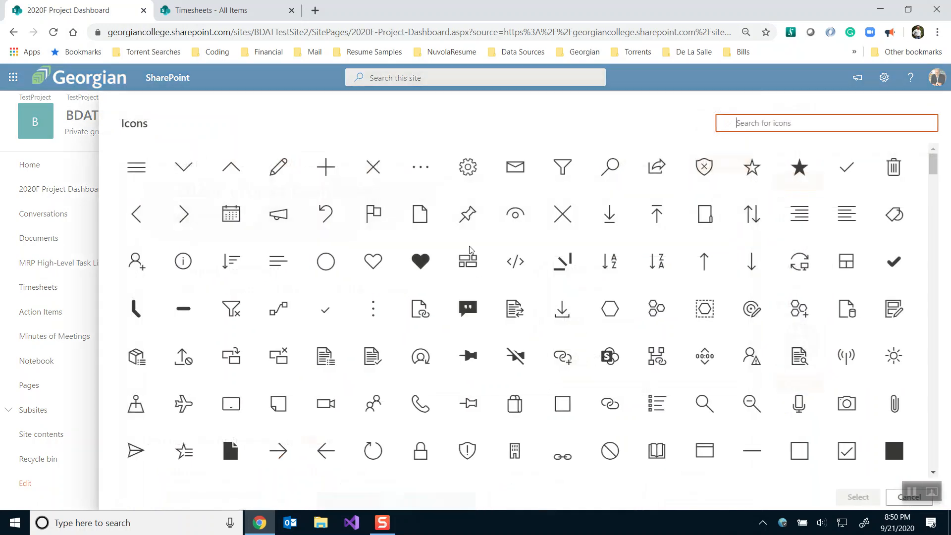
type("time")
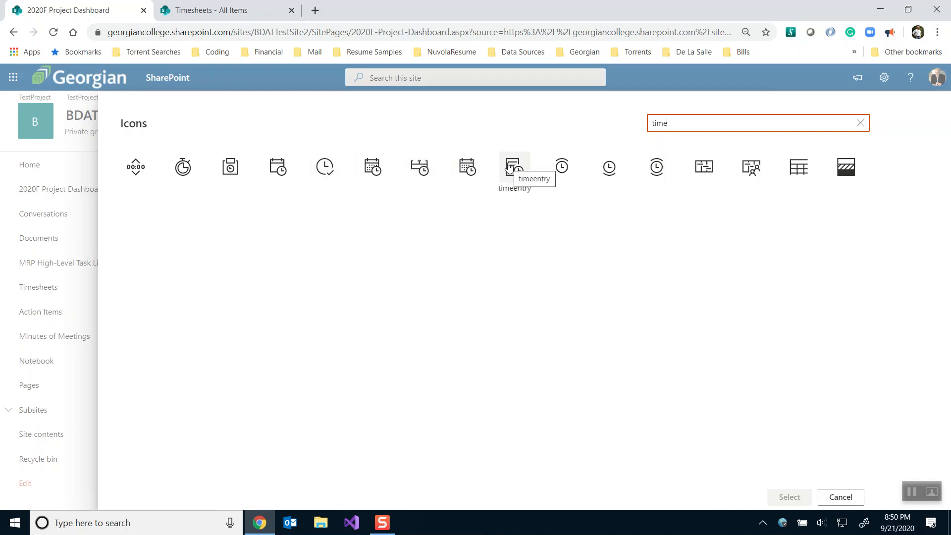
left_click(752, 167)
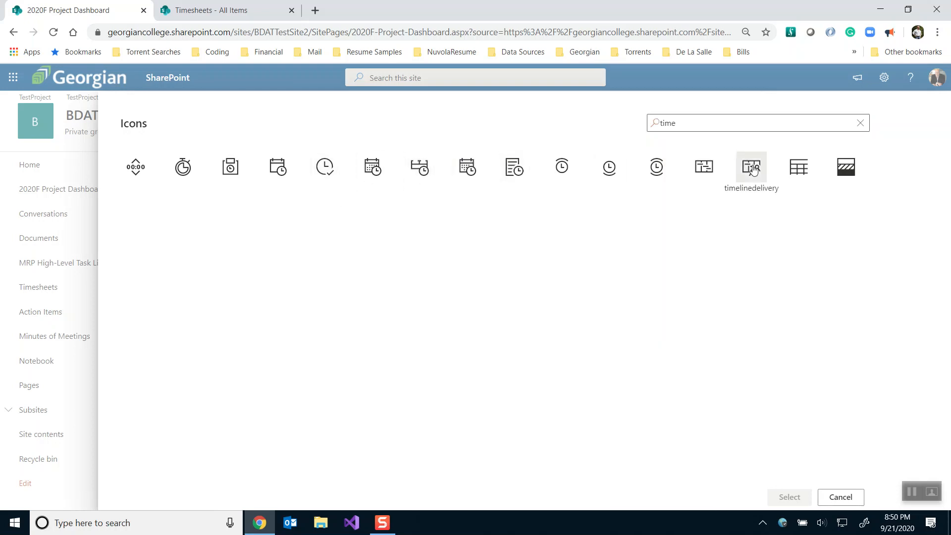
left_click(789, 501)
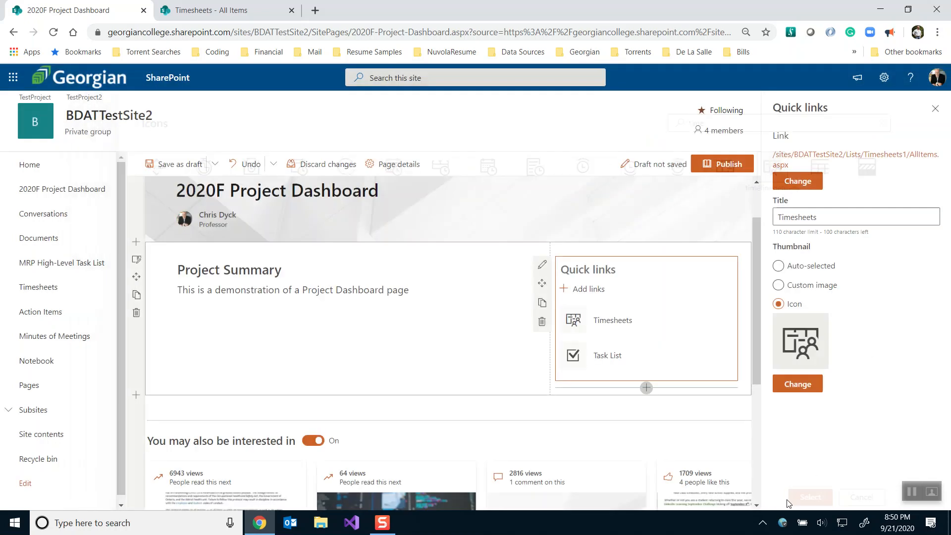
left_click(790, 384)
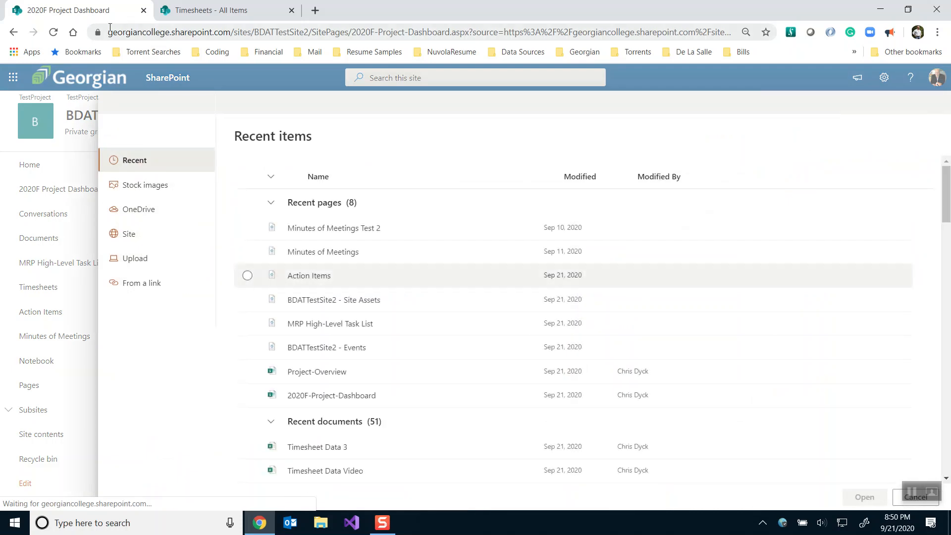
Copy the Action Items list address and add it as a new quick link
left_click(191, 15)
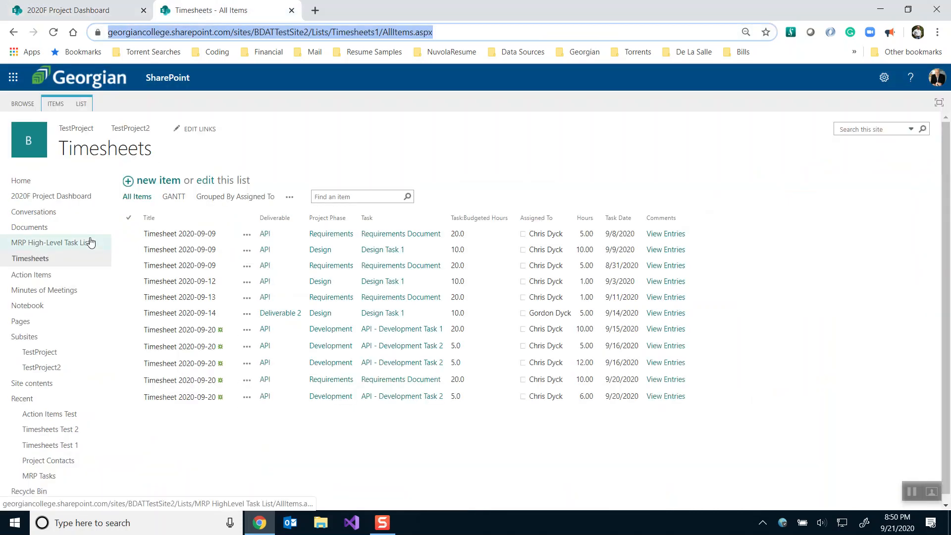
left_click(48, 281)
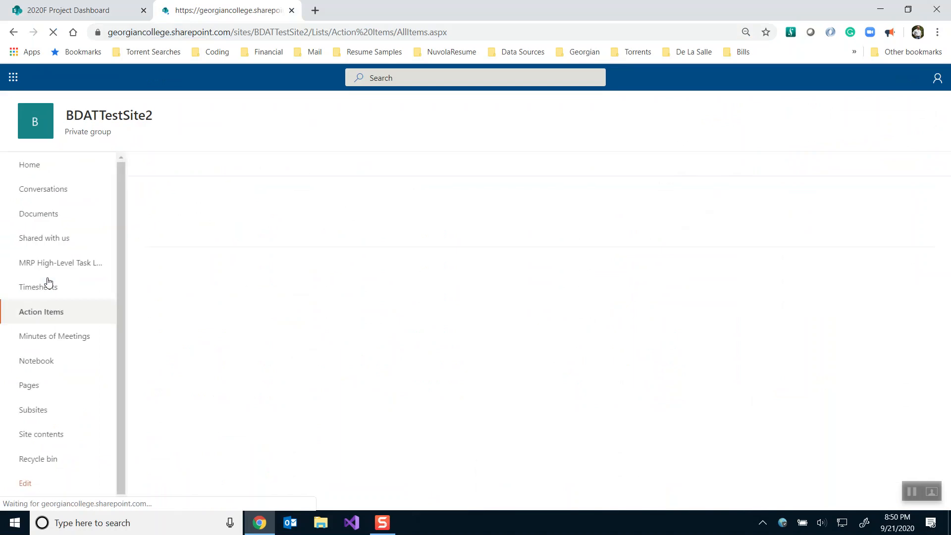
left_click(217, 31)
key("ctrl+c")
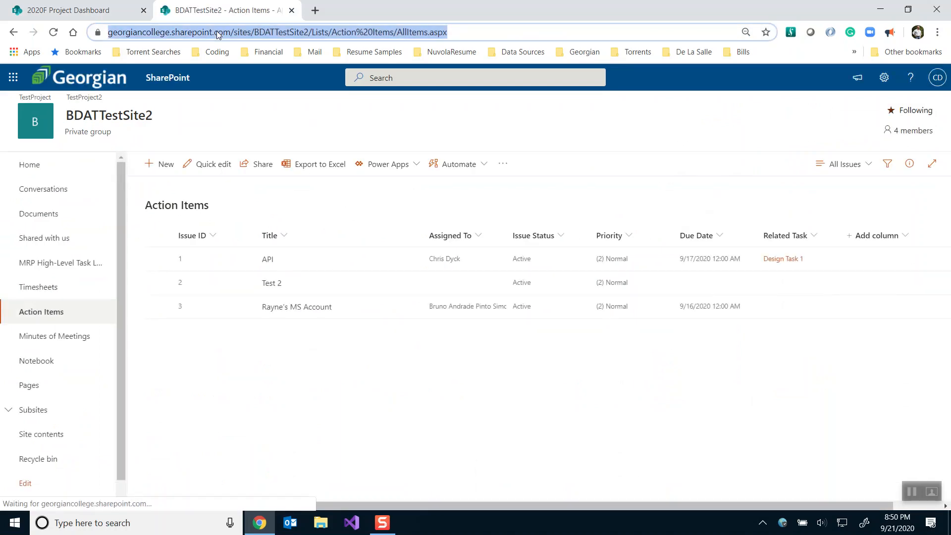
left_click(94, 10)
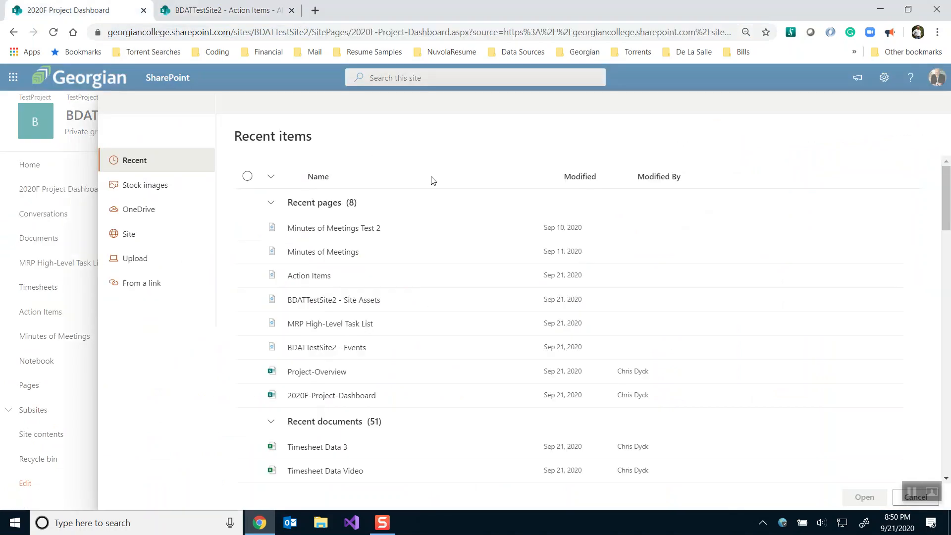
left_click(143, 283)
key("ctrl+v")
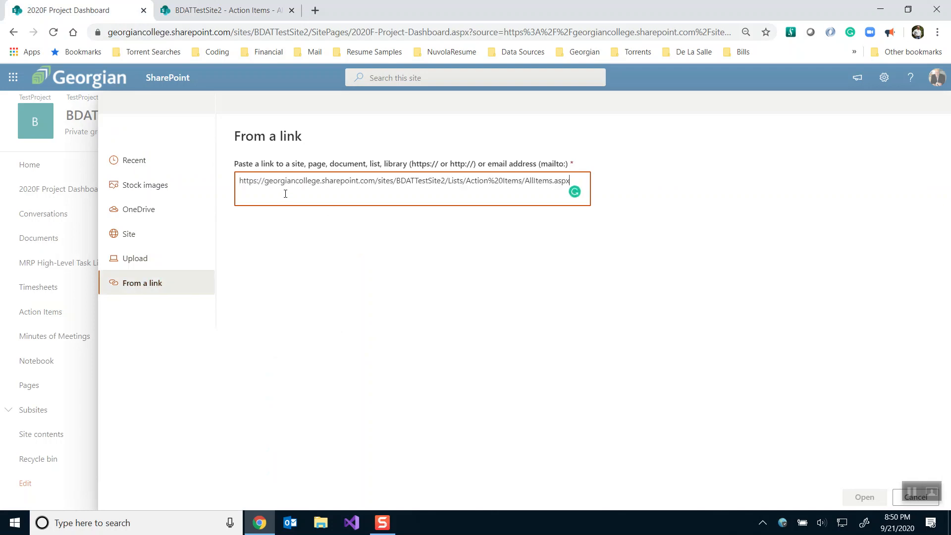
left_click(865, 497)
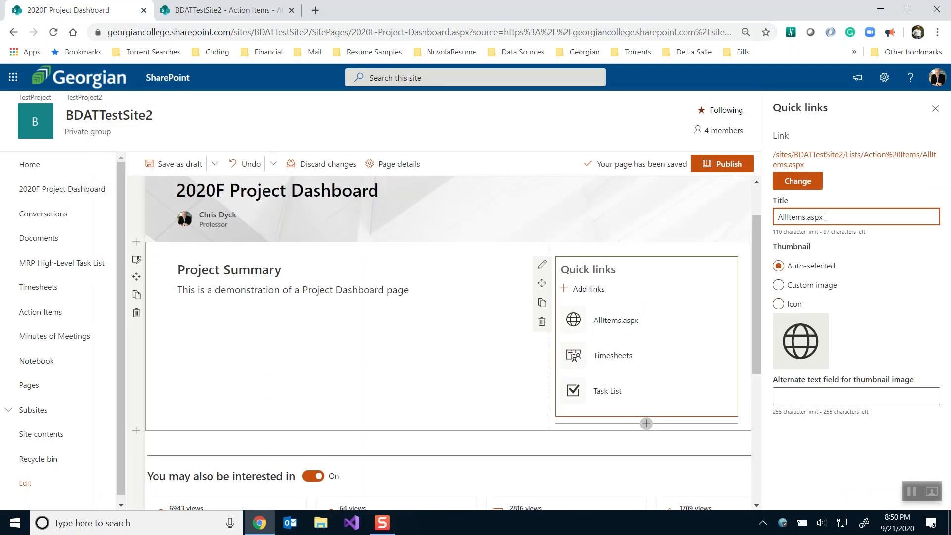
Title the link 'Action Items' and give it the setaction icon thumbnail
type("Action Items")
left_click(778, 304)
left_click(788, 383)
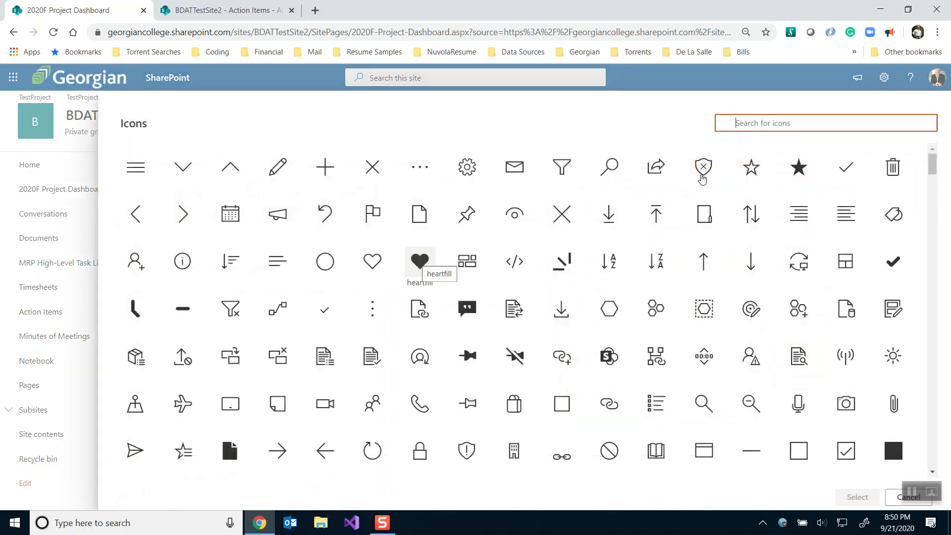
type("action")
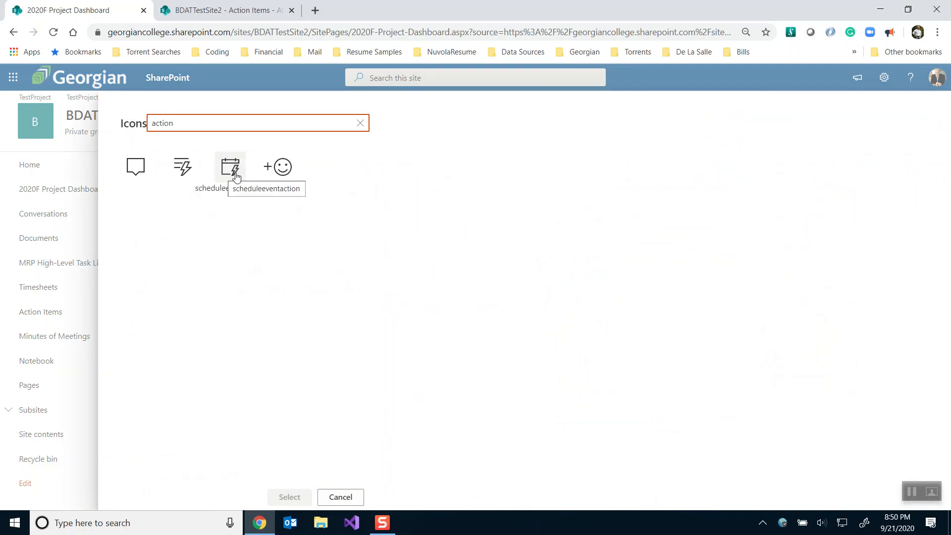
left_click(184, 171)
left_click(303, 498)
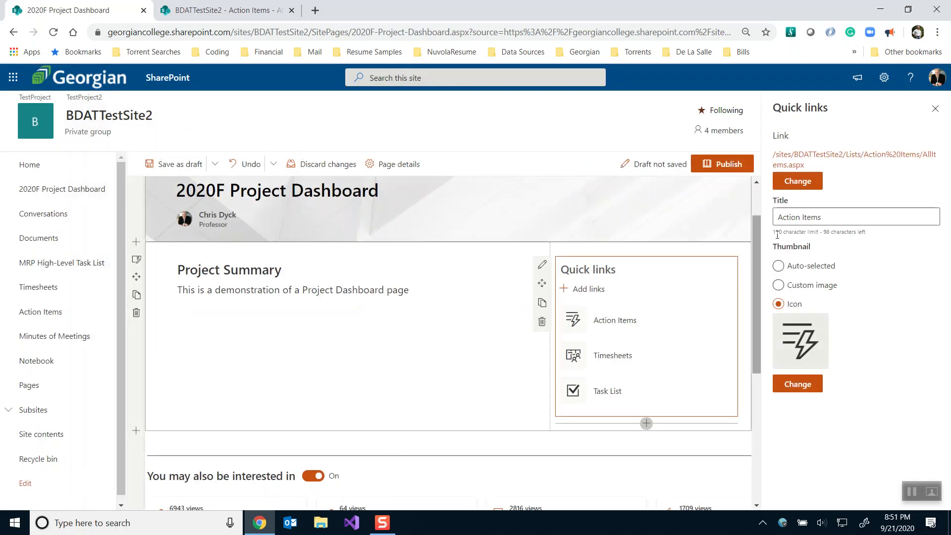
Add a new quick link that uses the copied Minutes of Meetings list URL
left_click(594, 290)
left_click(192, 14)
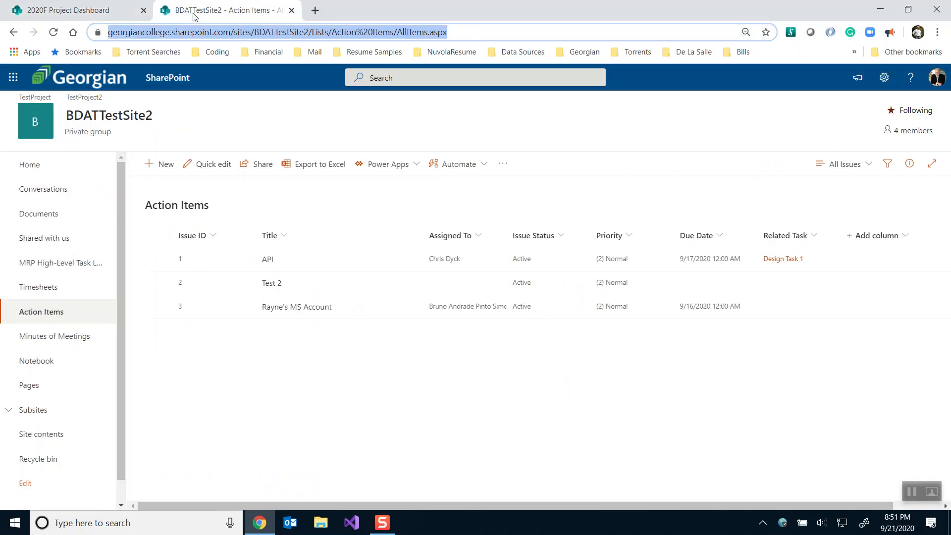
left_click(58, 348)
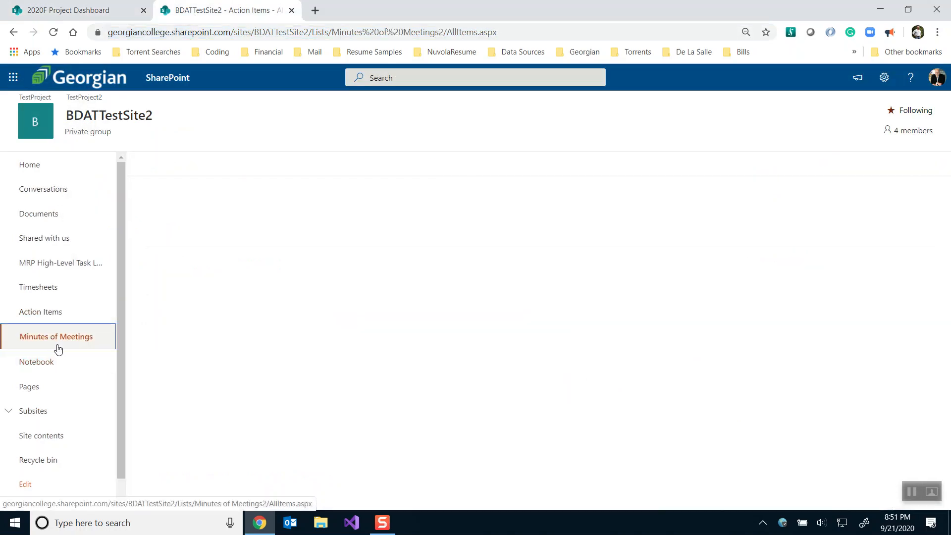
left_click(229, 39)
key("ctrl+c")
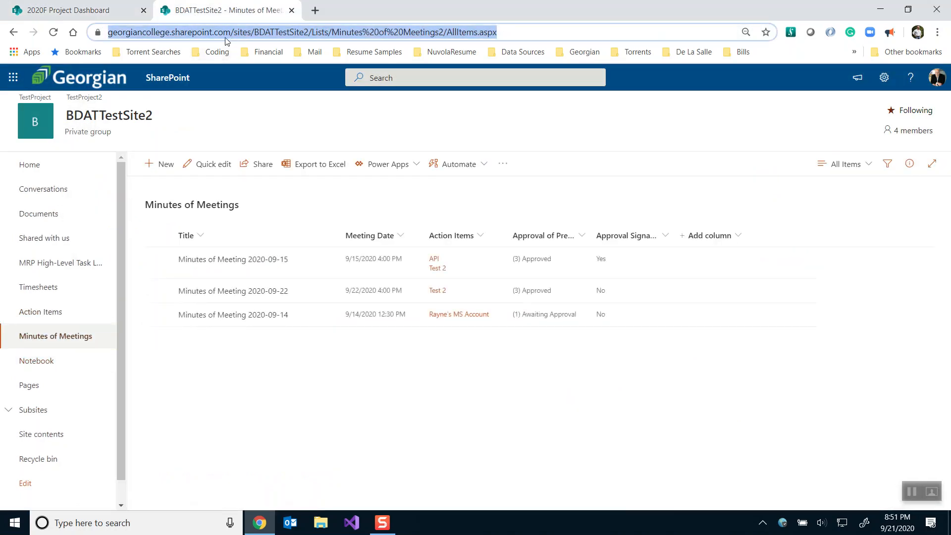
left_click(131, 9)
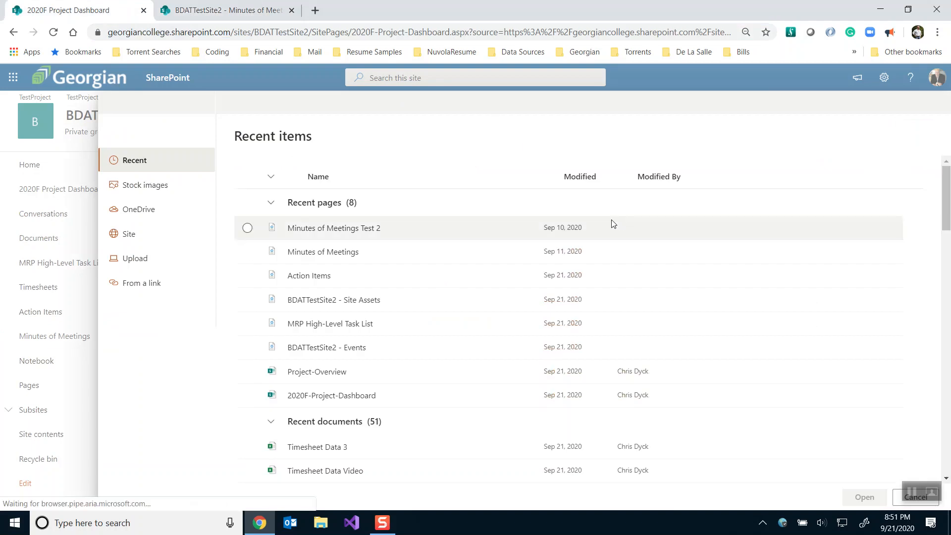
left_click(147, 286)
left_click(244, 181)
key("ctrl+v")
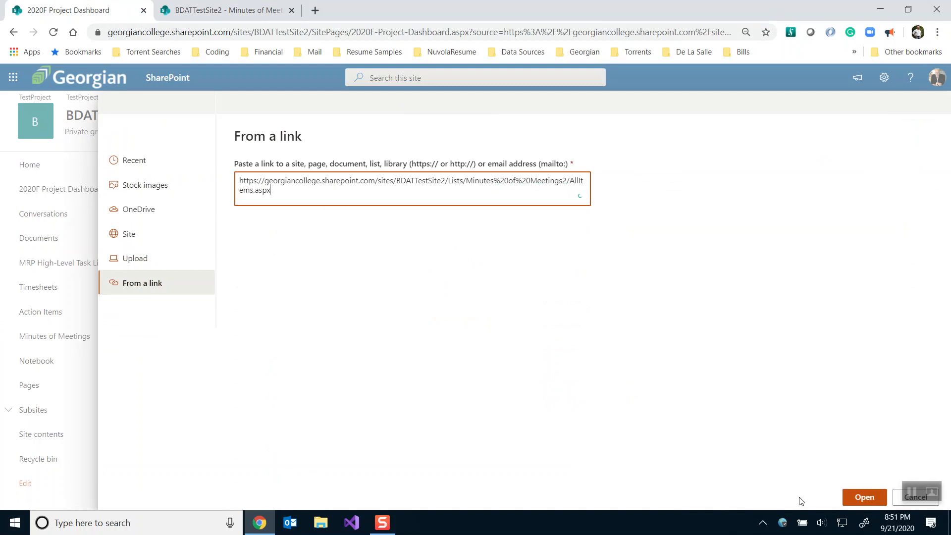
left_click(864, 497)
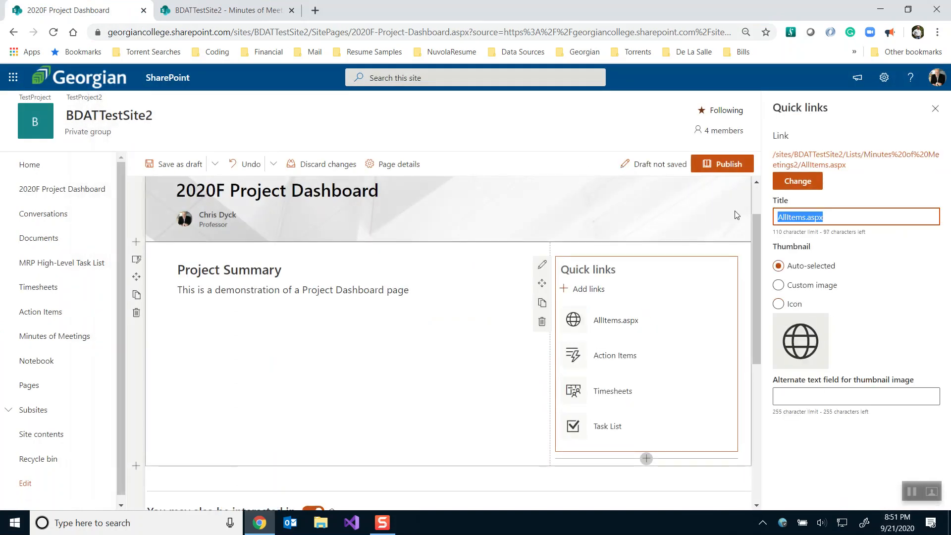
Title the link 'Minutes of Meetings' and give it the calendar-lightning action icon
type("Minutes o")
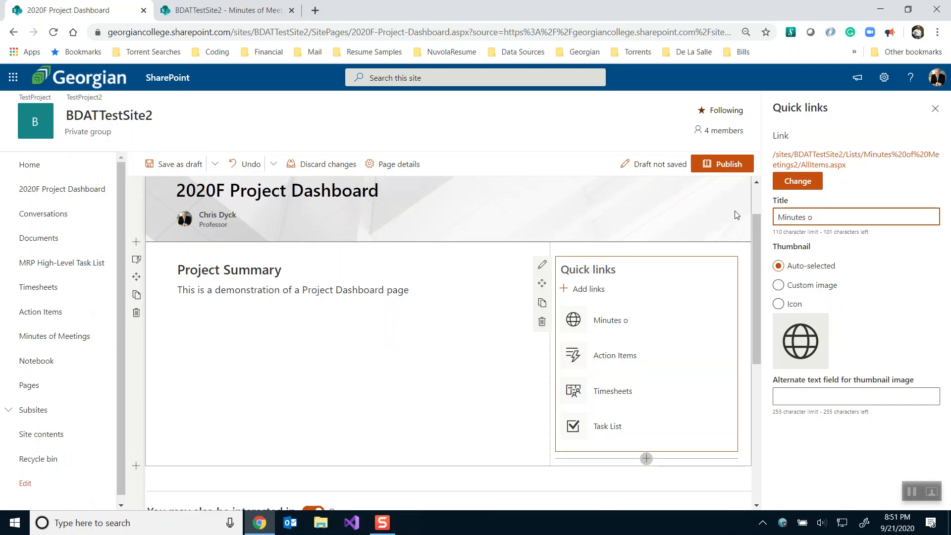
type("i Meetings")
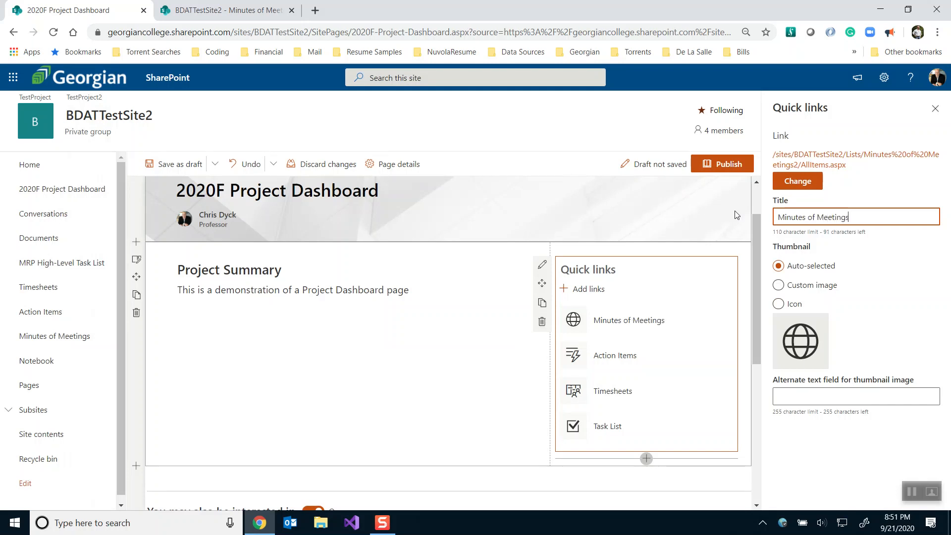
left_click(779, 304)
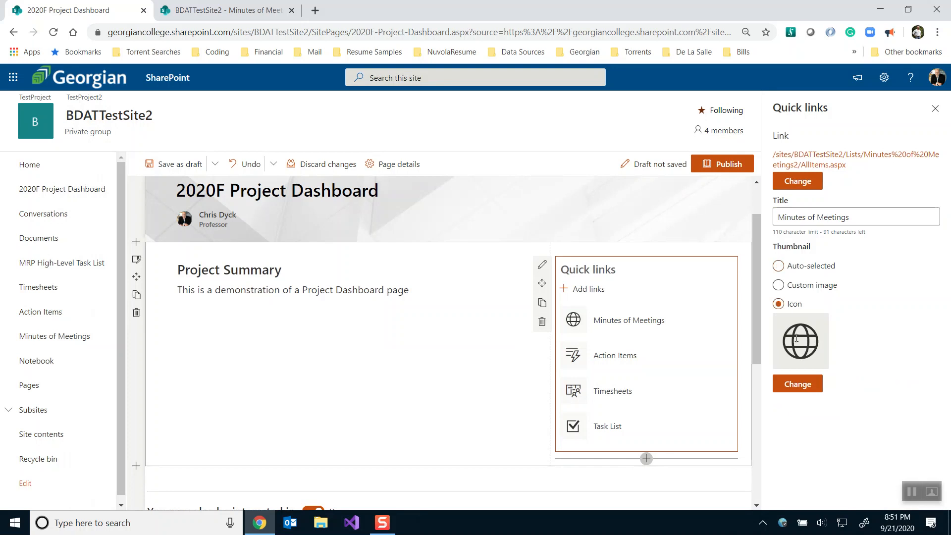
left_click(788, 395)
type("ac")
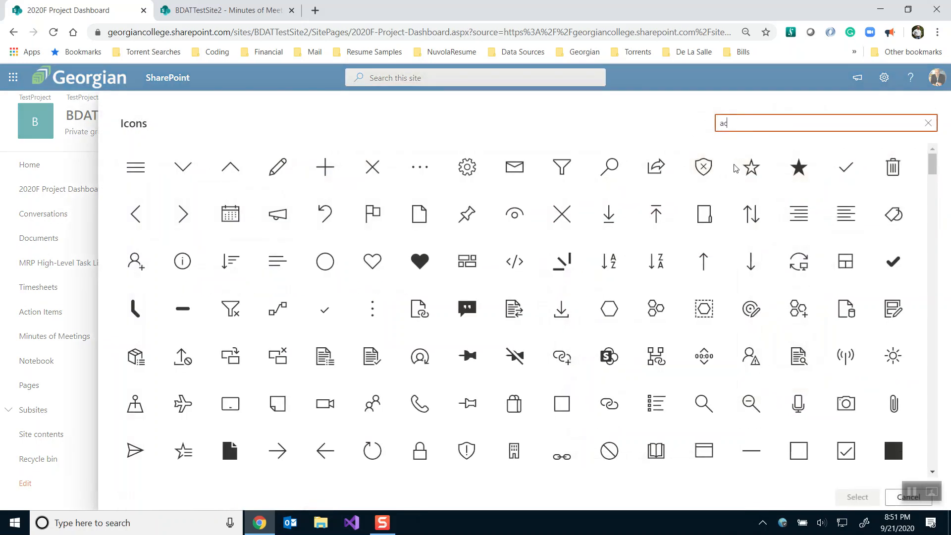
type("tion")
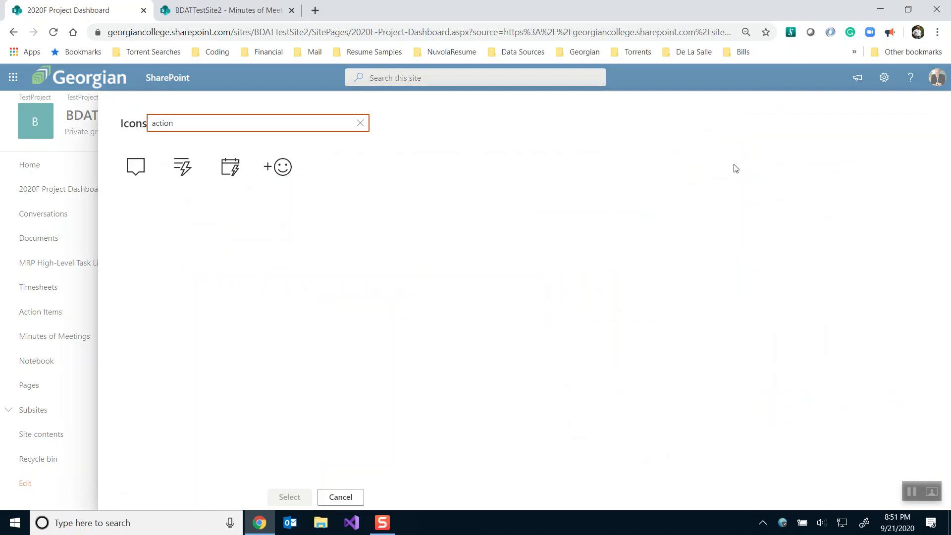
left_click(236, 171)
left_click(280, 495)
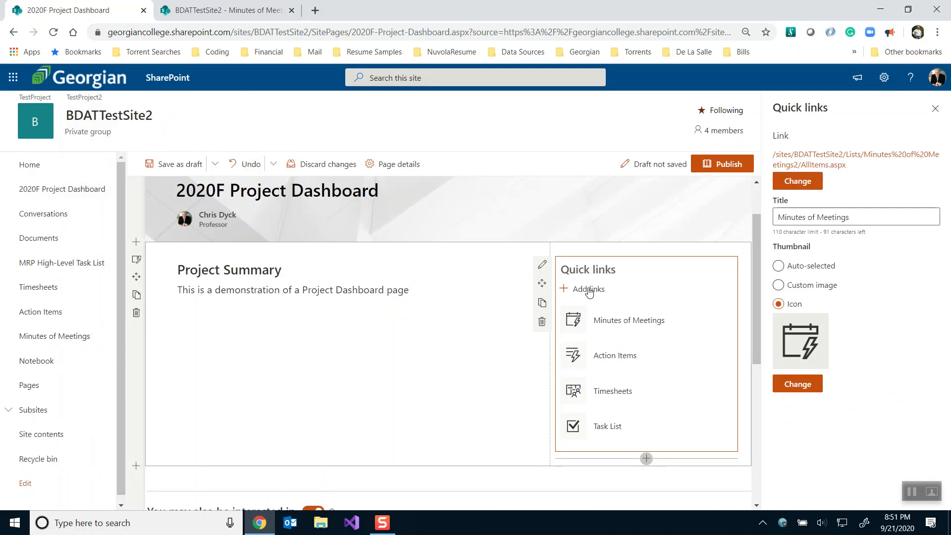
left_click(539, 266)
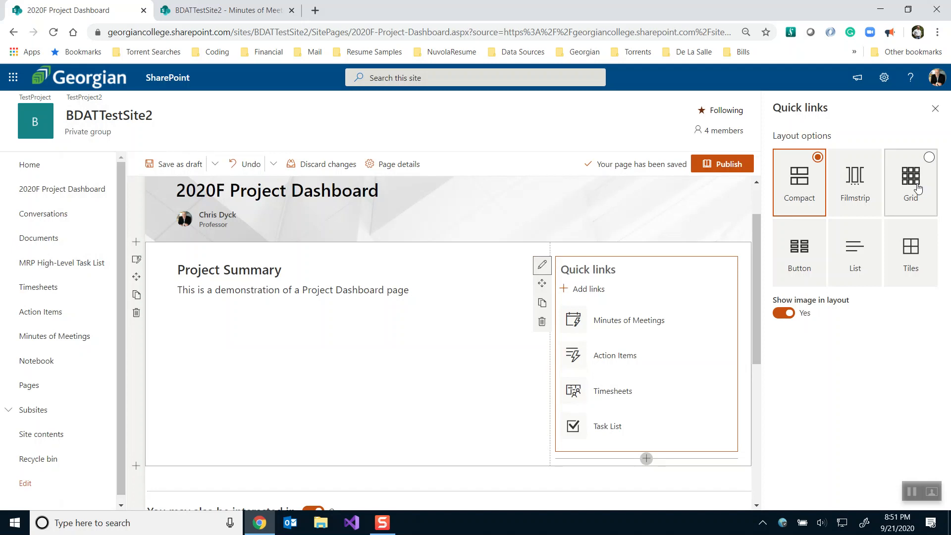
Show the Quick links as Tiles with medium icons and visible titles, then open section settings
left_click(805, 250)
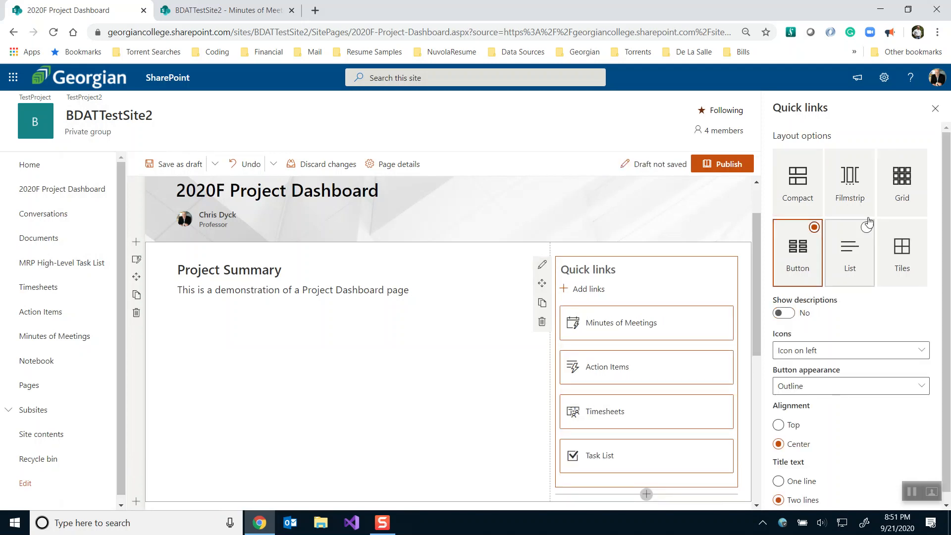
left_click(905, 182)
left_click(906, 255)
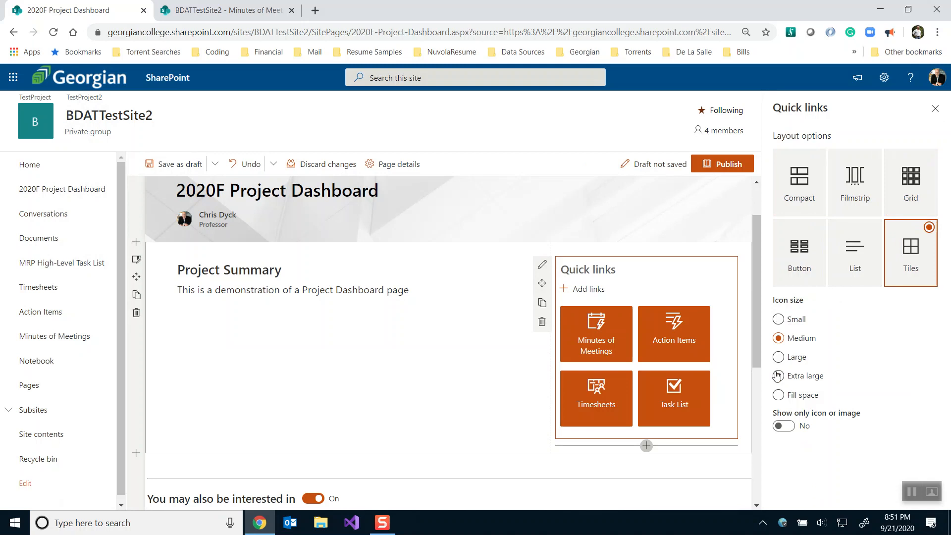
left_click(783, 426)
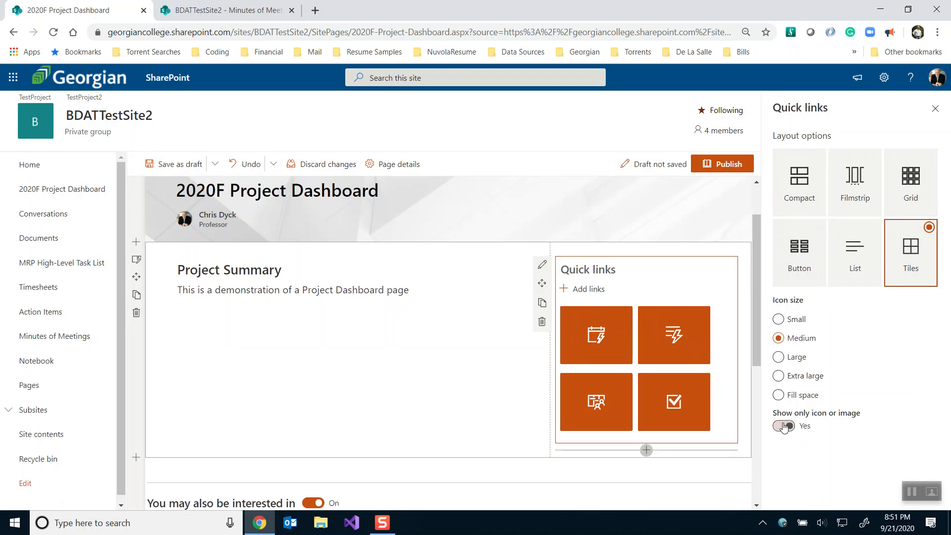
left_click(783, 427)
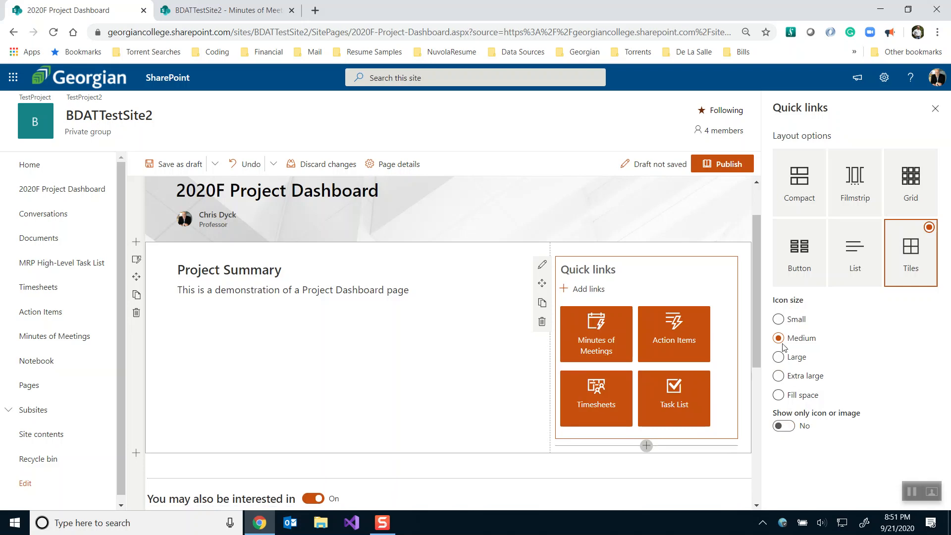
left_click(779, 320)
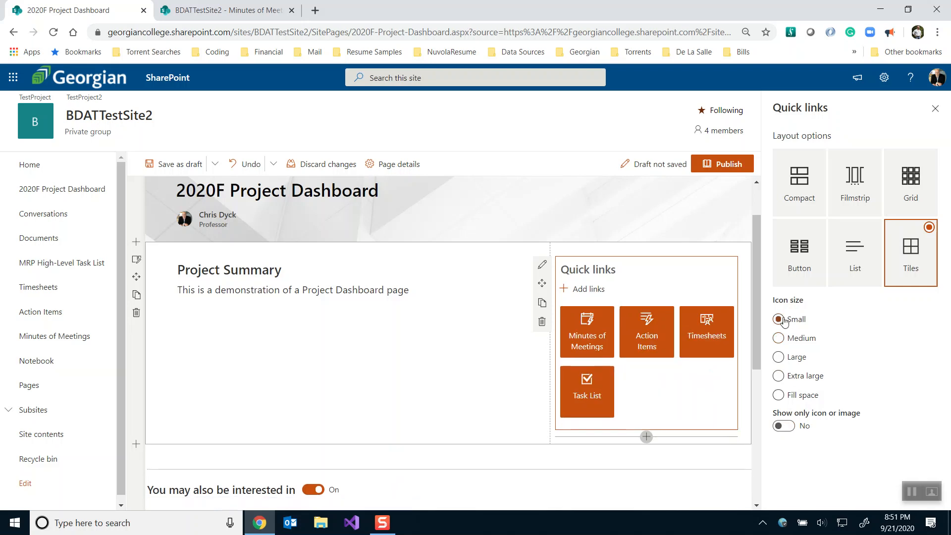
left_click(780, 339)
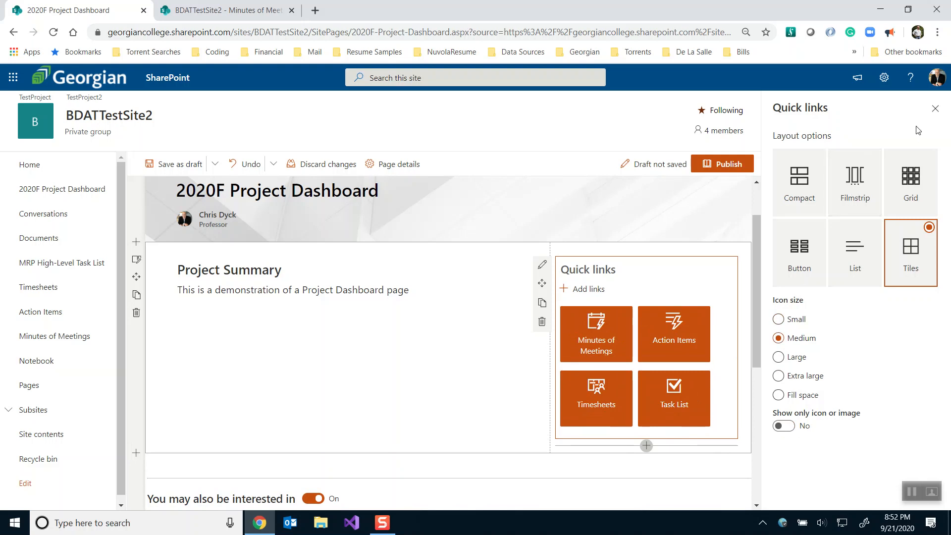
left_click(936, 109)
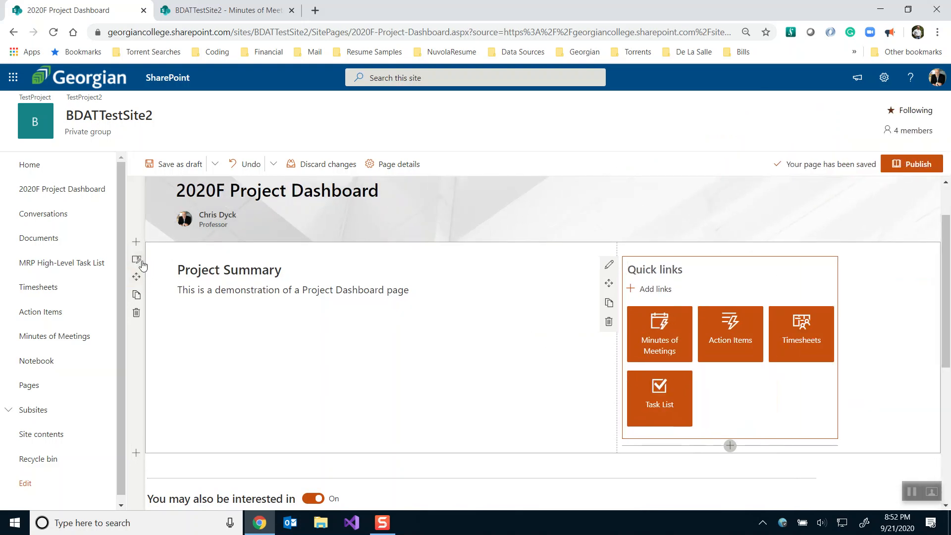
left_click(136, 259)
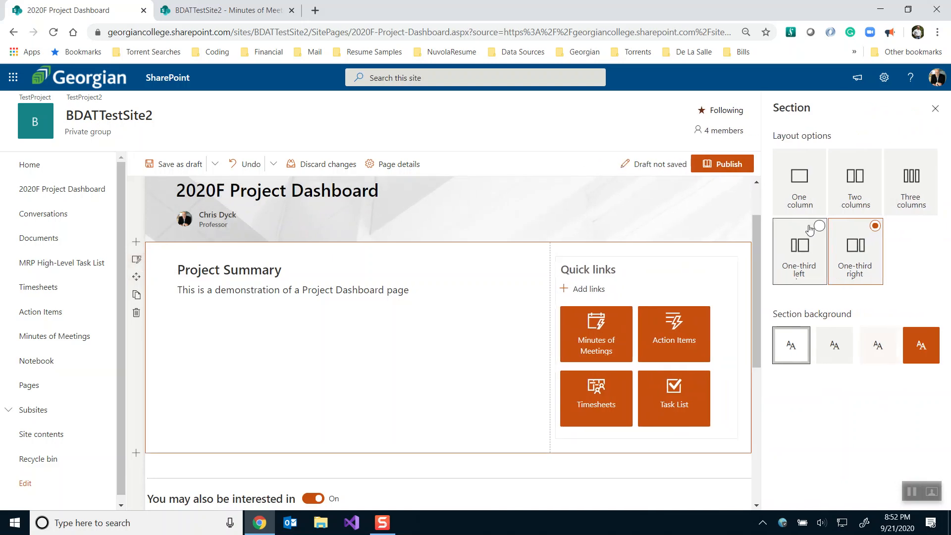
Split the section into two equal columns and add a File viewer web part below it
left_click(851, 197)
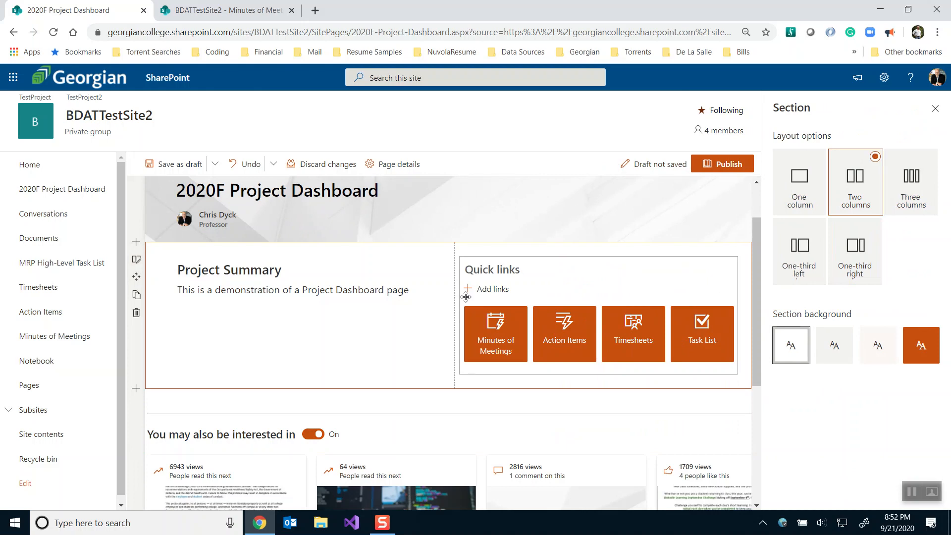
mouse_move(455, 395)
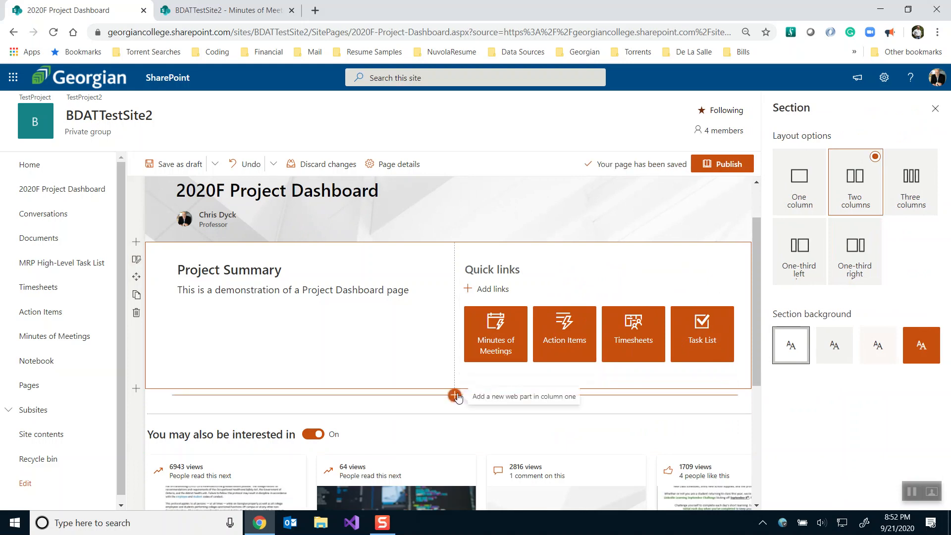
left_click(455, 396)
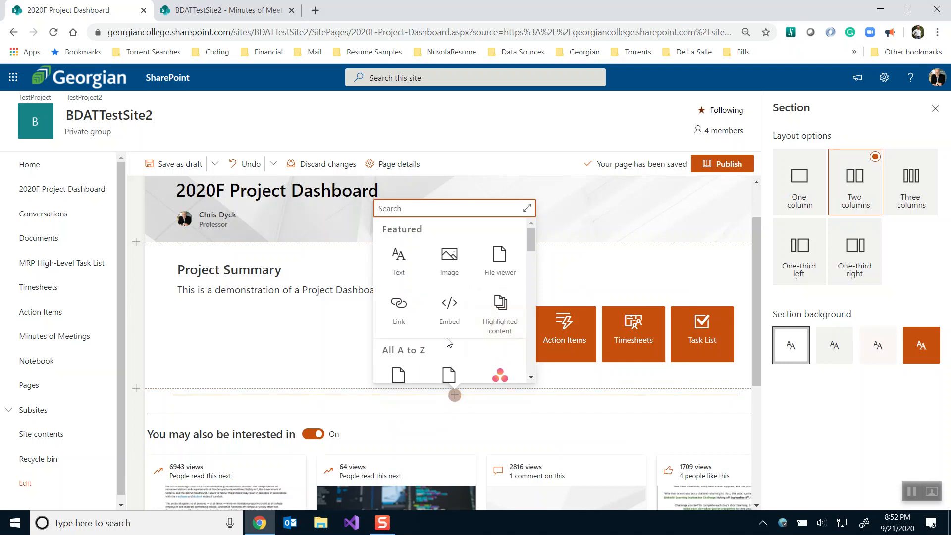
left_click(502, 255)
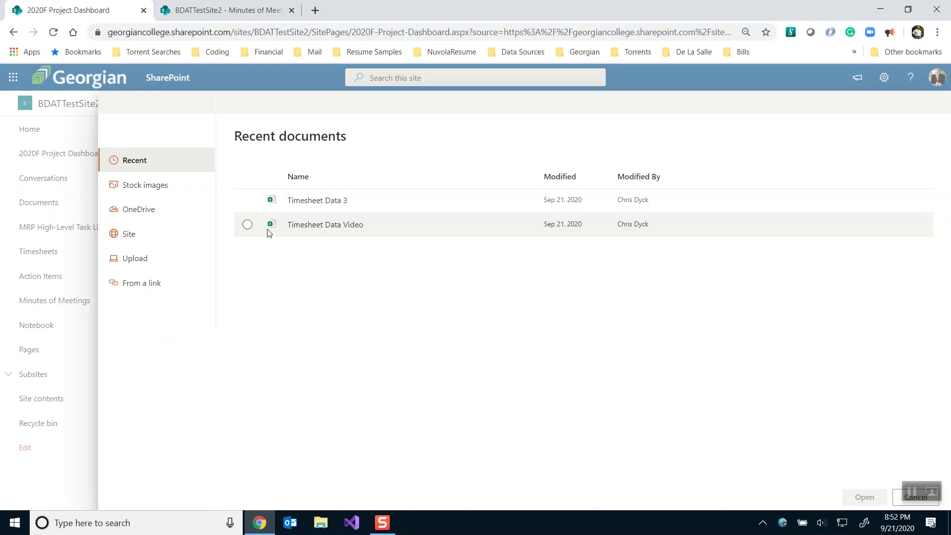
Embed the Timesheet Data Video workbook from the site's Documents library in the file viewer
left_click(129, 234)
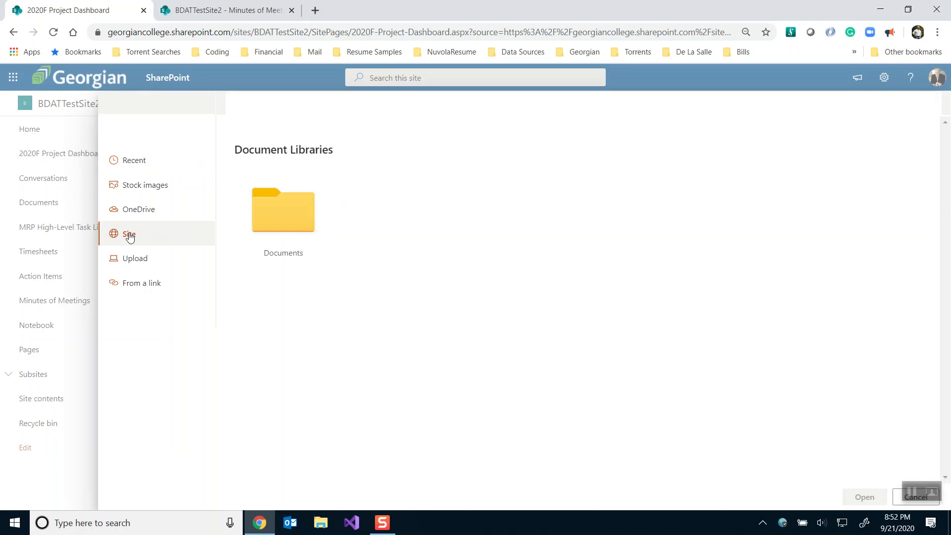
left_click(283, 214)
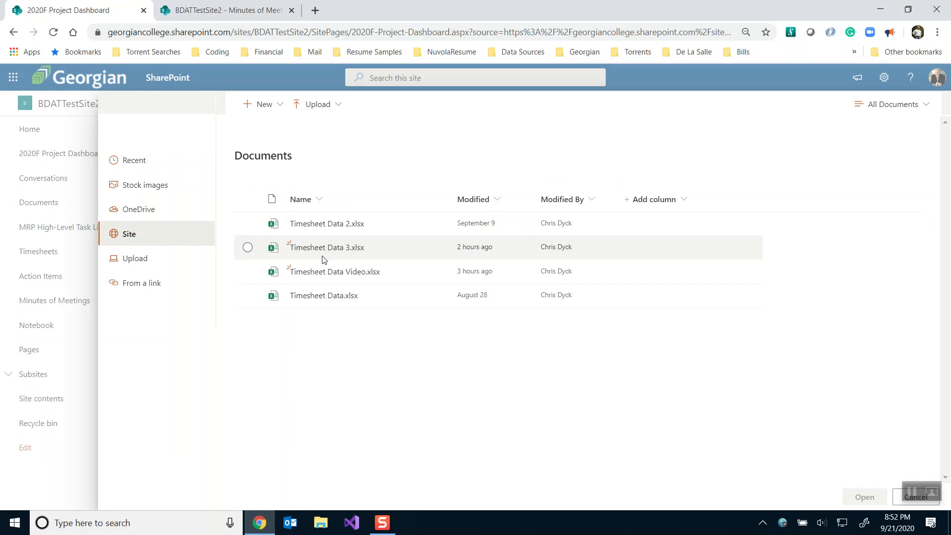
left_click(248, 272)
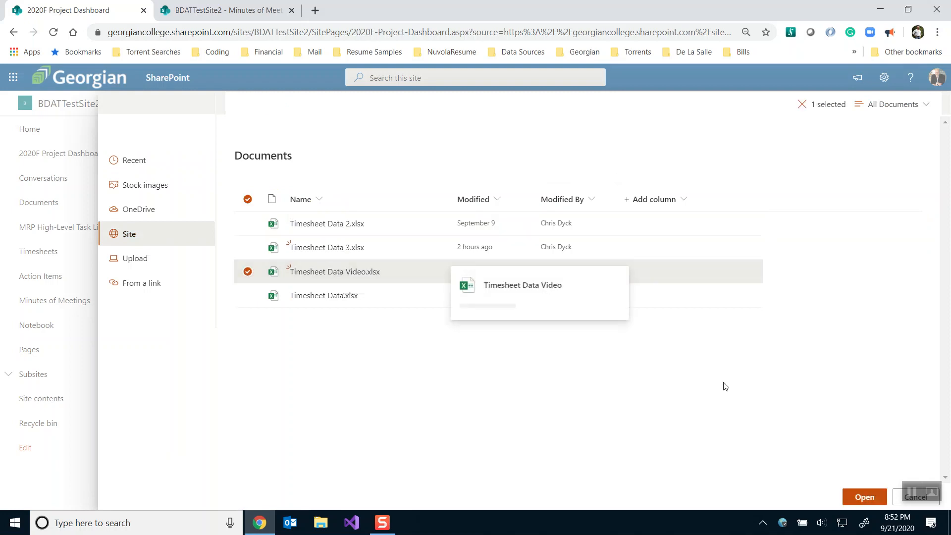
left_click(864, 498)
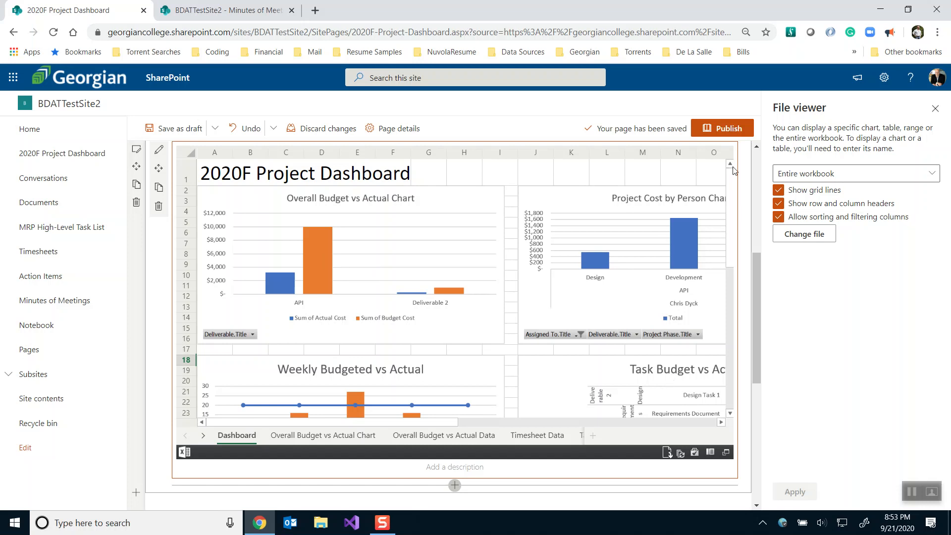
Set the file viewer to display a single chart and bring up the Minutes of Meetings list
left_click(803, 174)
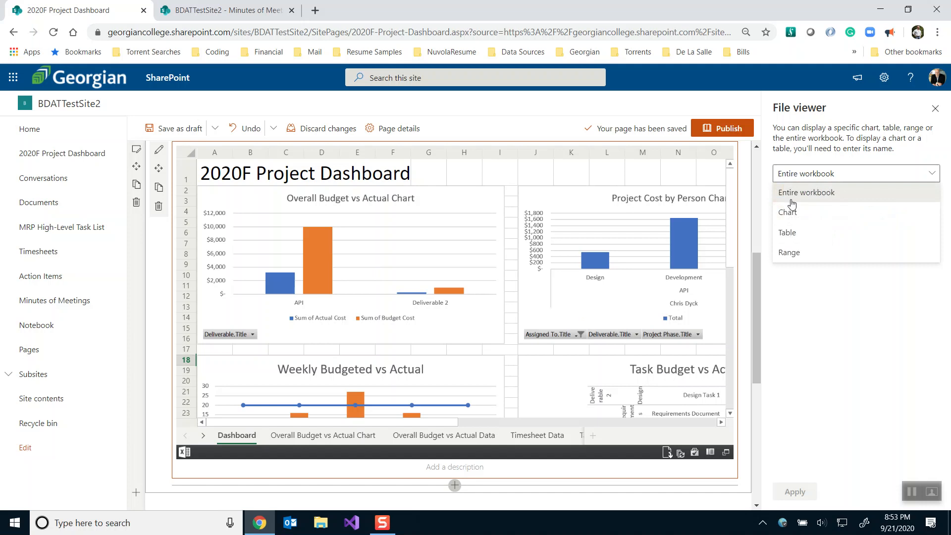
left_click(792, 208)
left_click(791, 207)
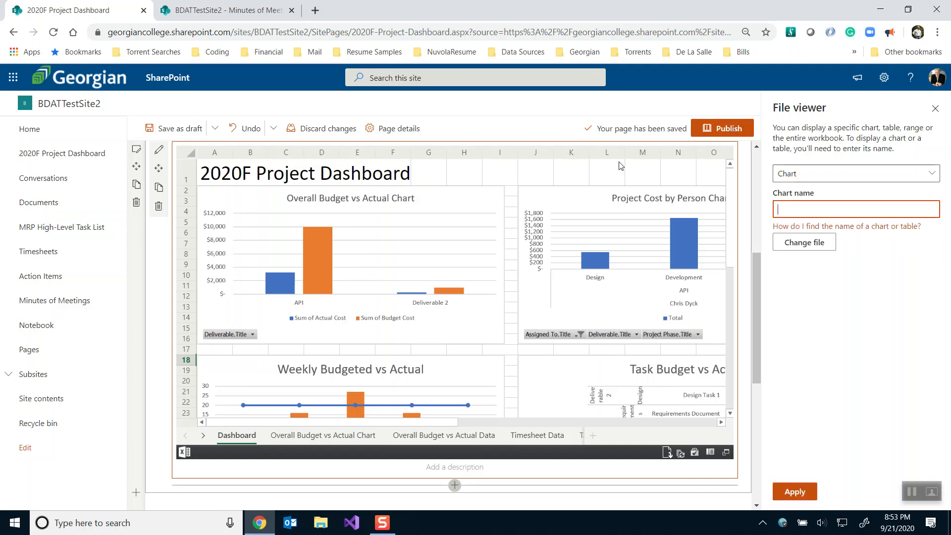
left_click(193, 15)
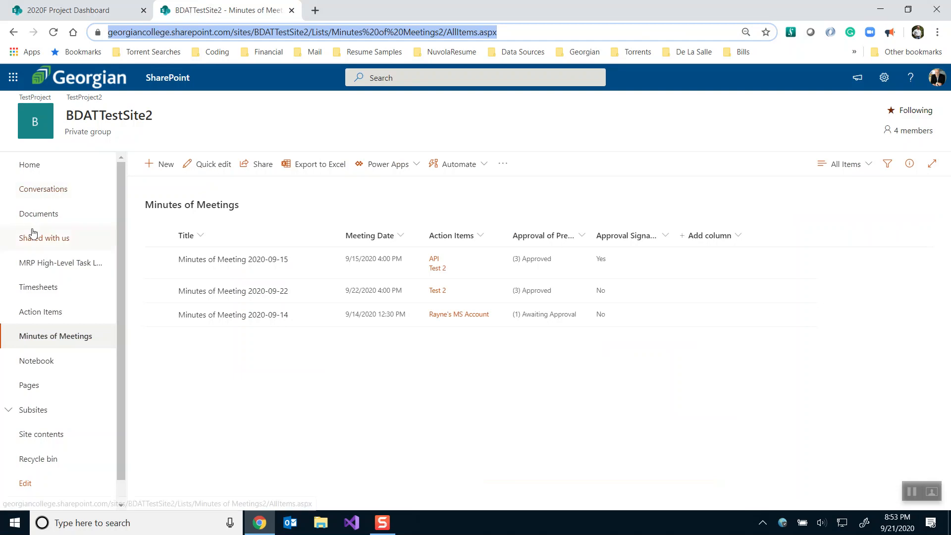
Open Timesheet Data Video.xlsx from Documents and copy the Overall Budget vs Actual Chart's name
left_click(36, 214)
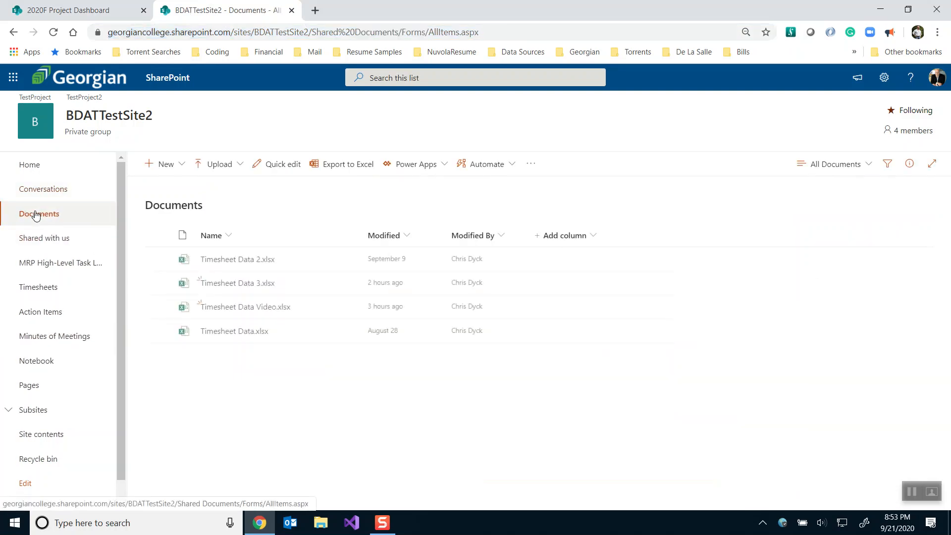
left_click(219, 308)
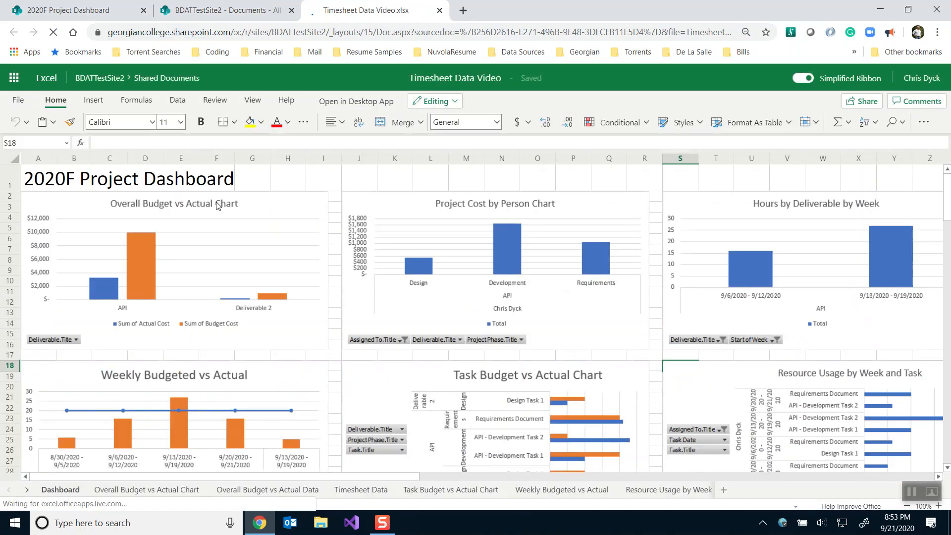
left_click(253, 197)
left_click(43, 144)
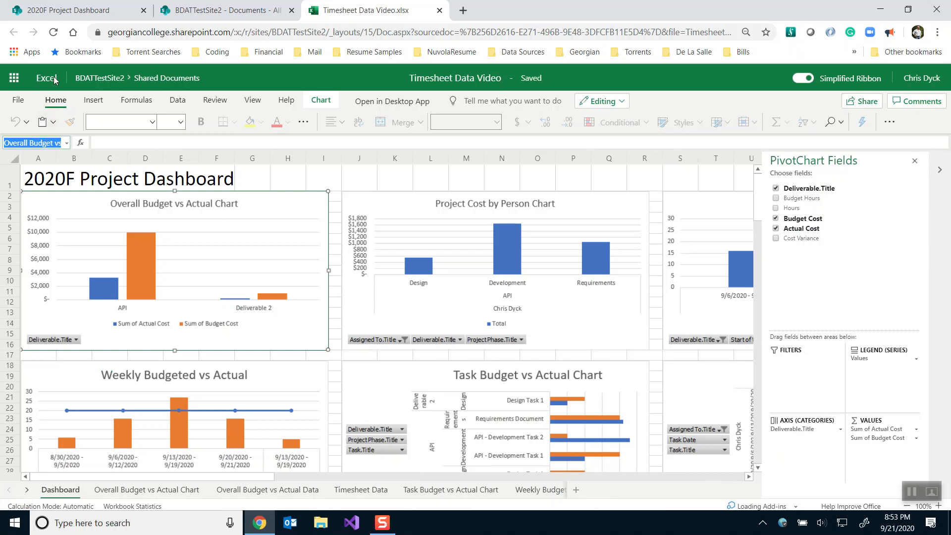
left_click(70, 10)
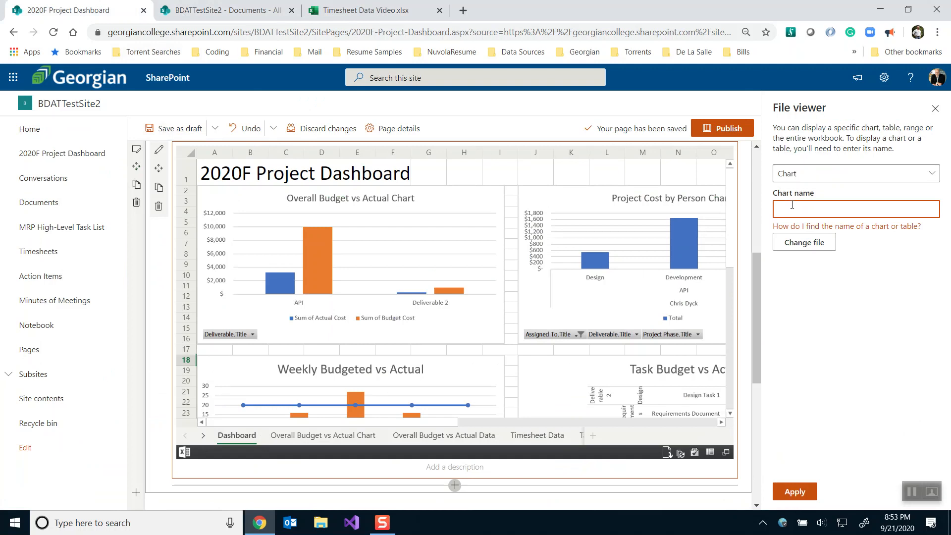
Paste the Overall Budget vs Actual Chart name into the file viewer and apply it
type("Overall Budget vs Actual Chart")
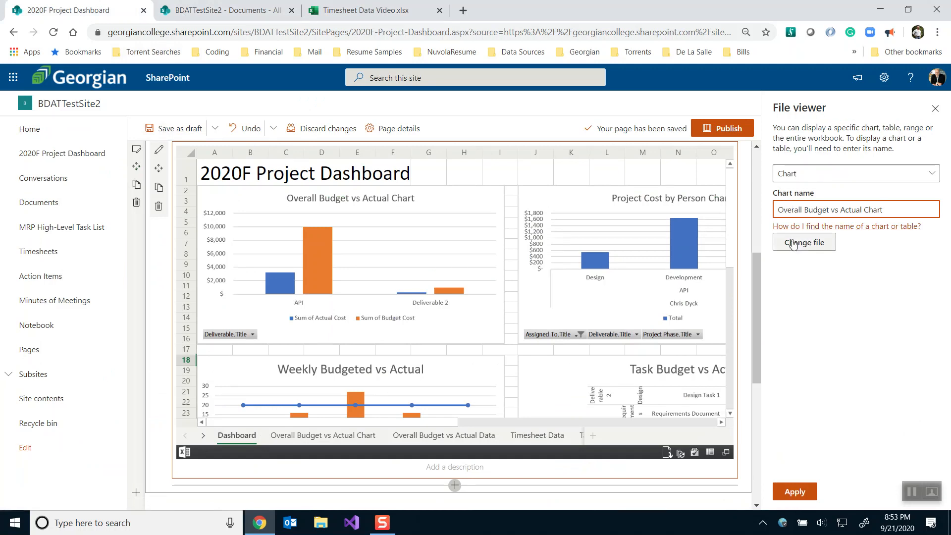
left_click(791, 492)
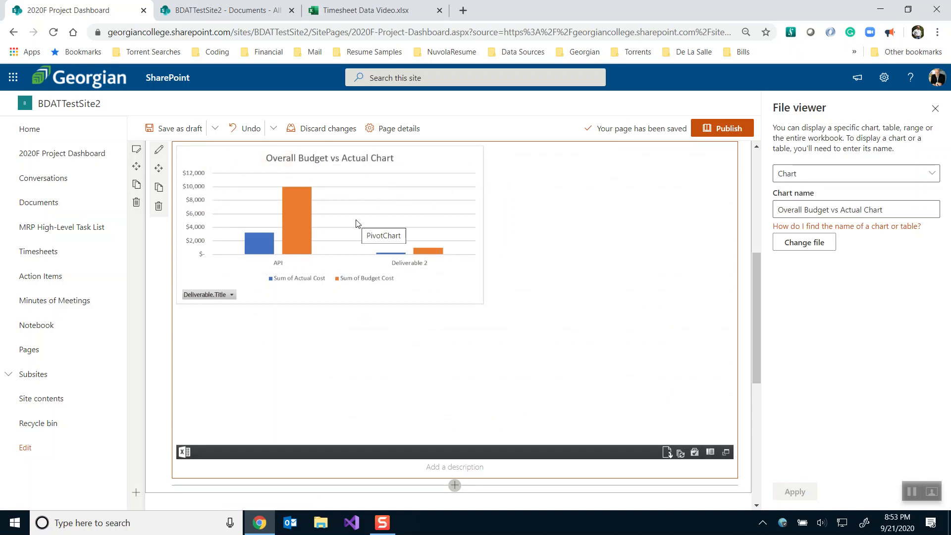
left_click(375, 7)
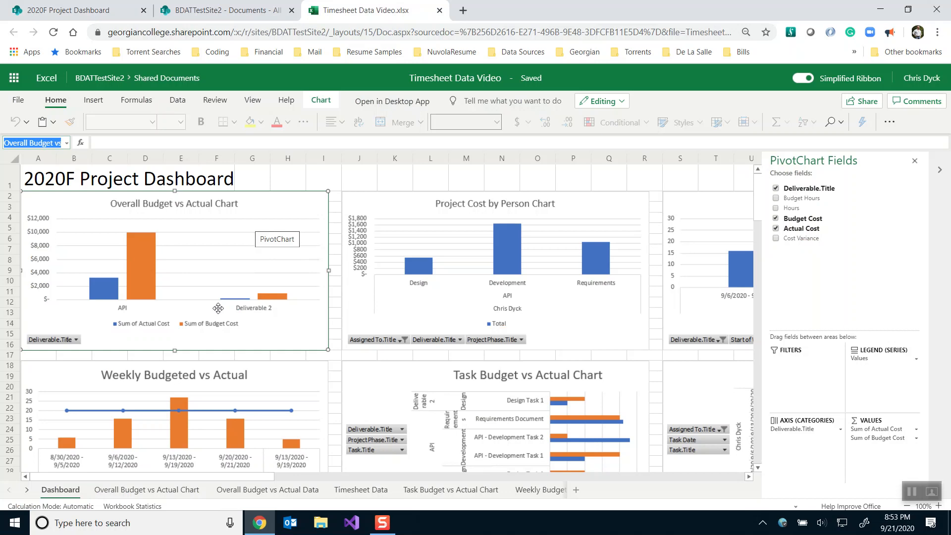
Open the Timesheet Data Video workbook in the desktop Excel app
right_click(253, 198)
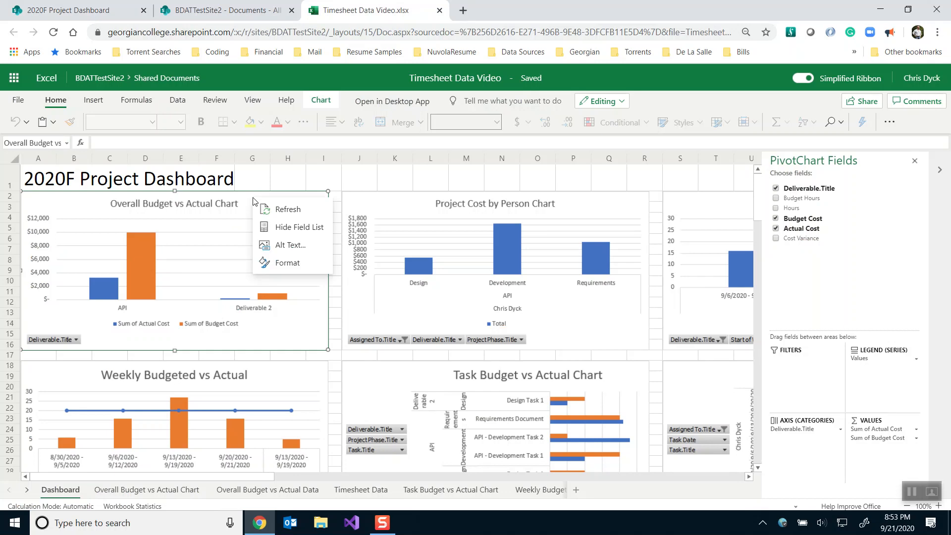
left_click(276, 265)
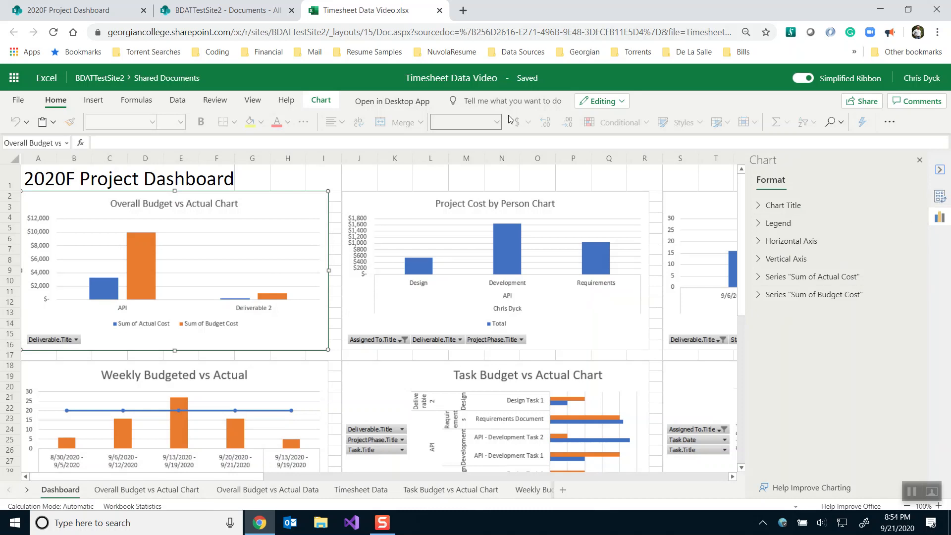
key("Escape")
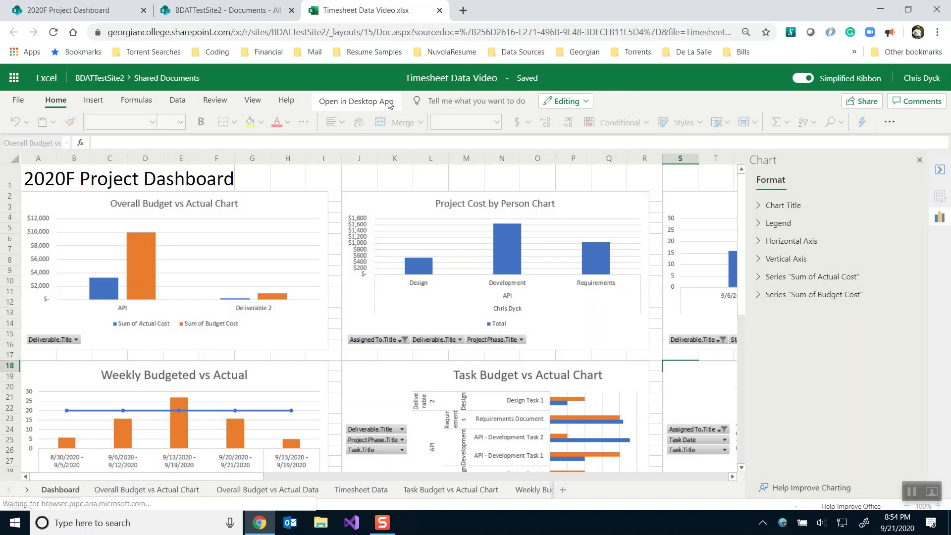
double_click(390, 238)
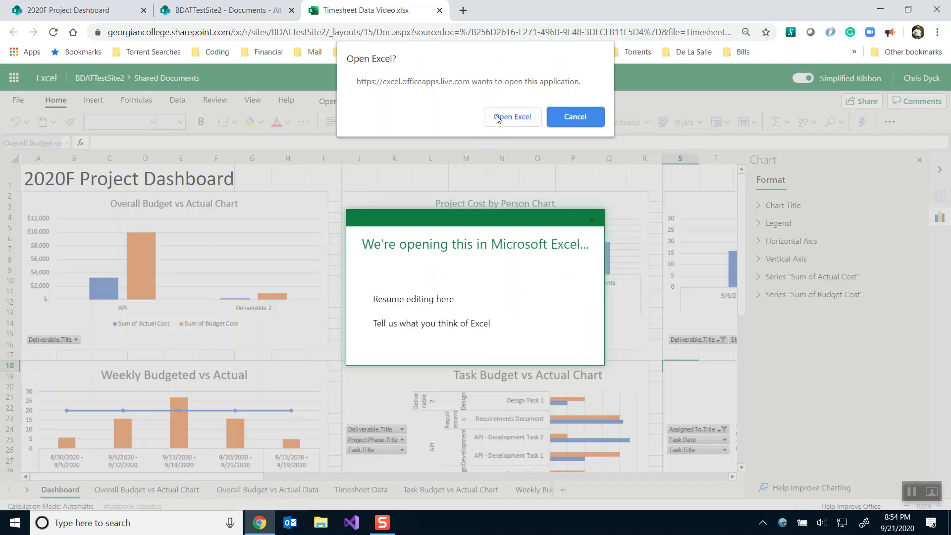
left_click(497, 118)
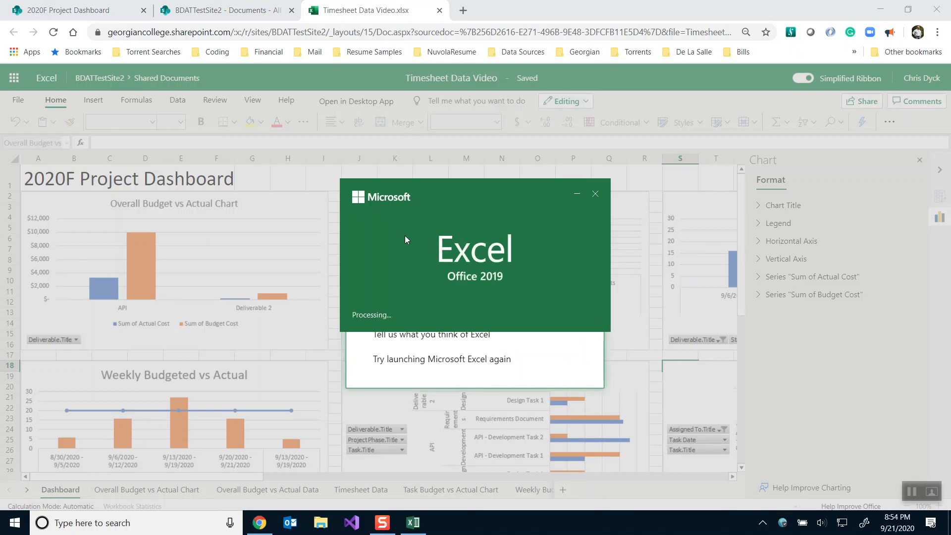
left_click(92, 11)
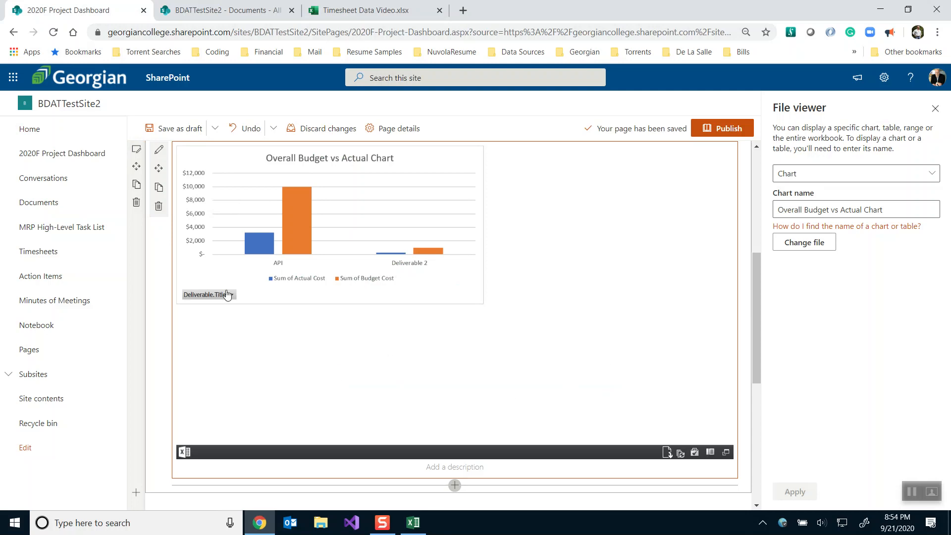
Split the chart section into two columns and embed Timesheet Data Video as a chart in the right column
left_click(136, 150)
left_click(870, 194)
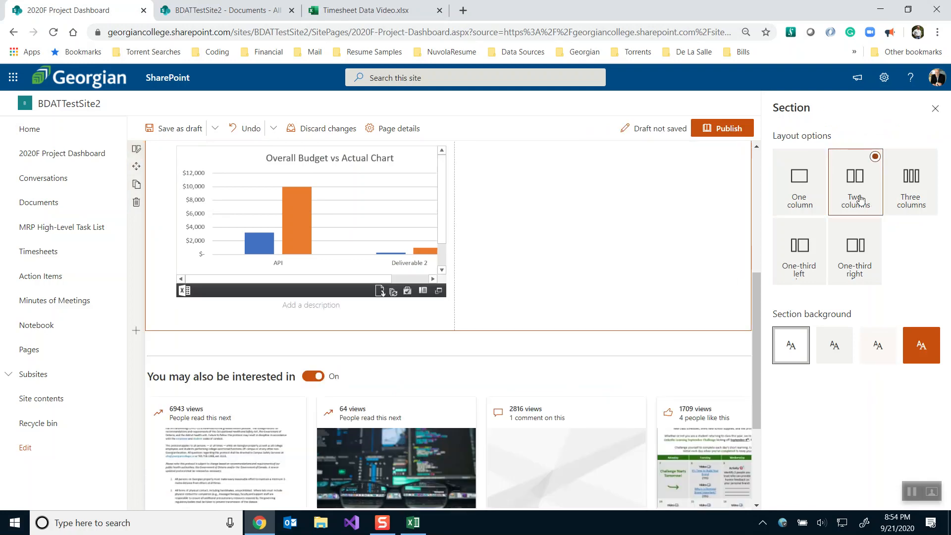
scroll(592, 213, "up", 2)
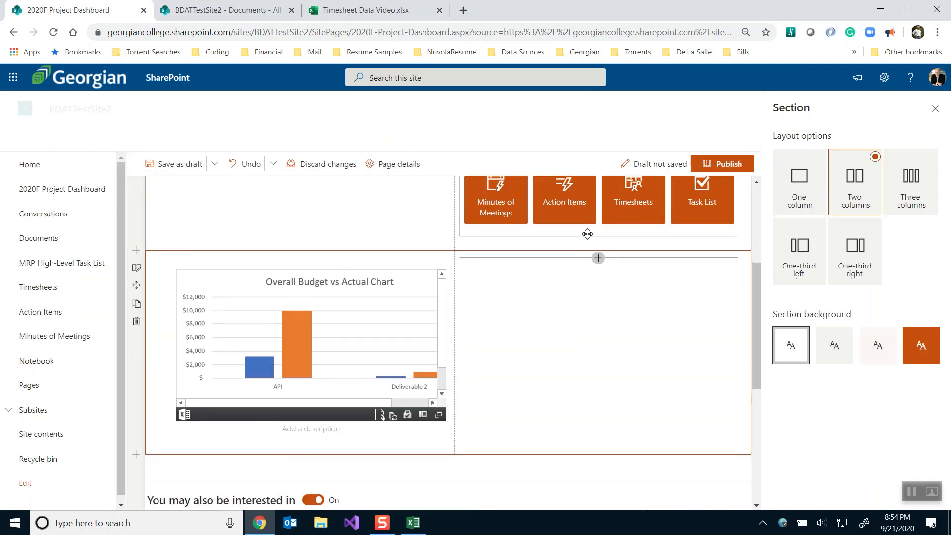
left_click(598, 258)
left_click(645, 333)
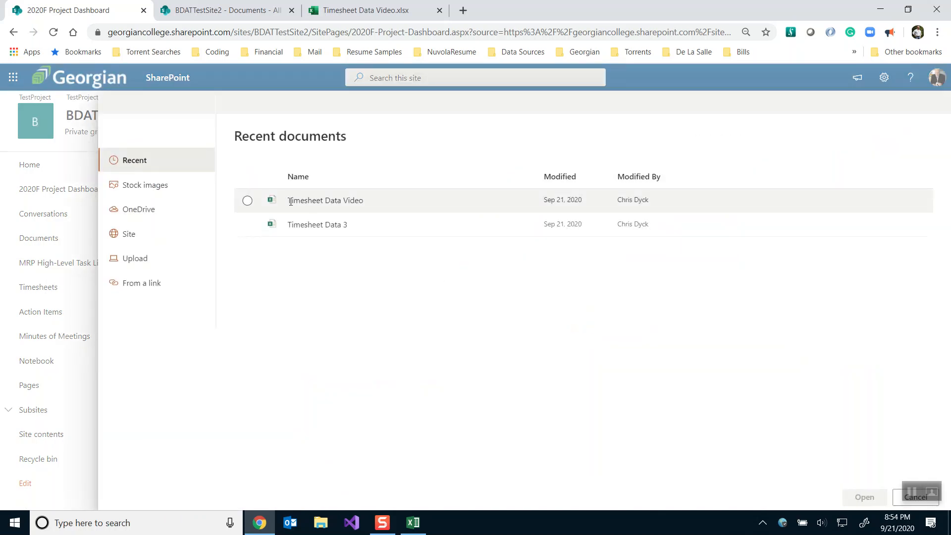
left_click(248, 201)
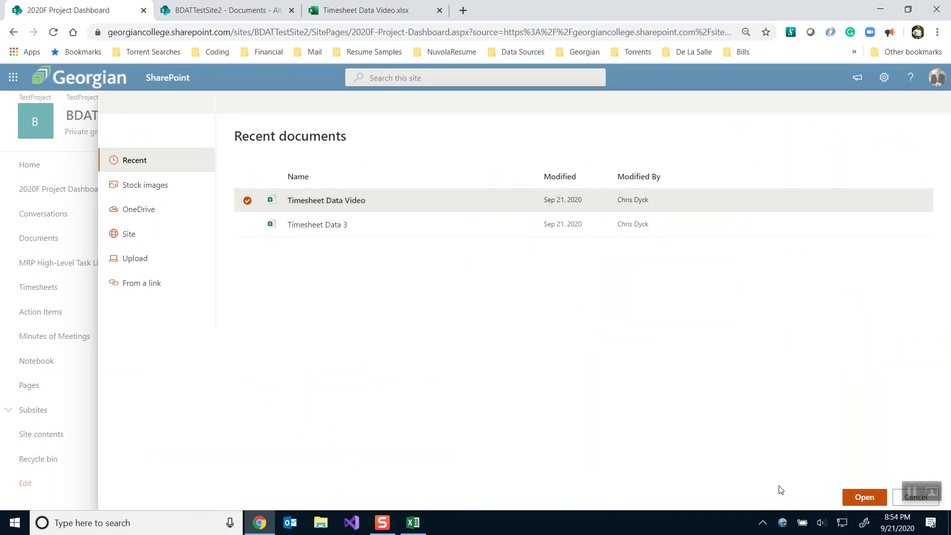
left_click(866, 497)
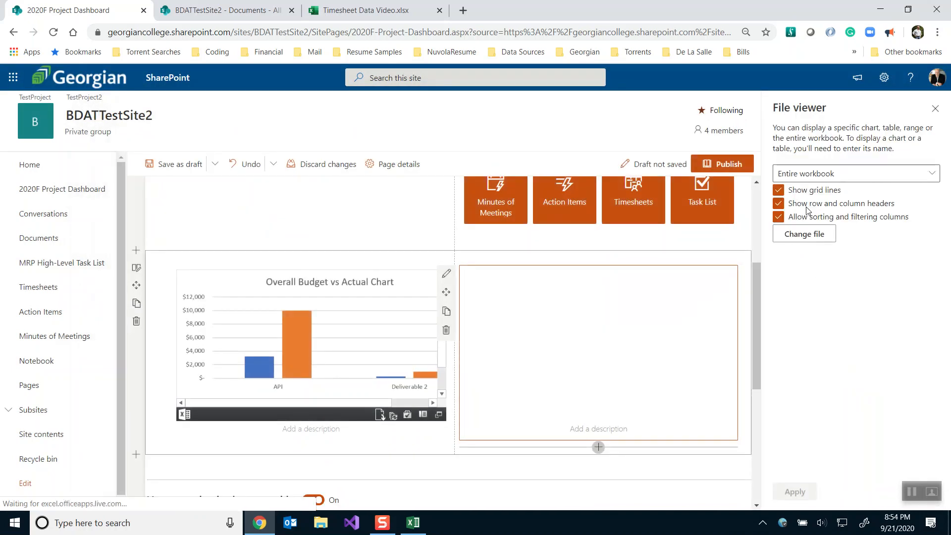
left_click(813, 176)
left_click(791, 213)
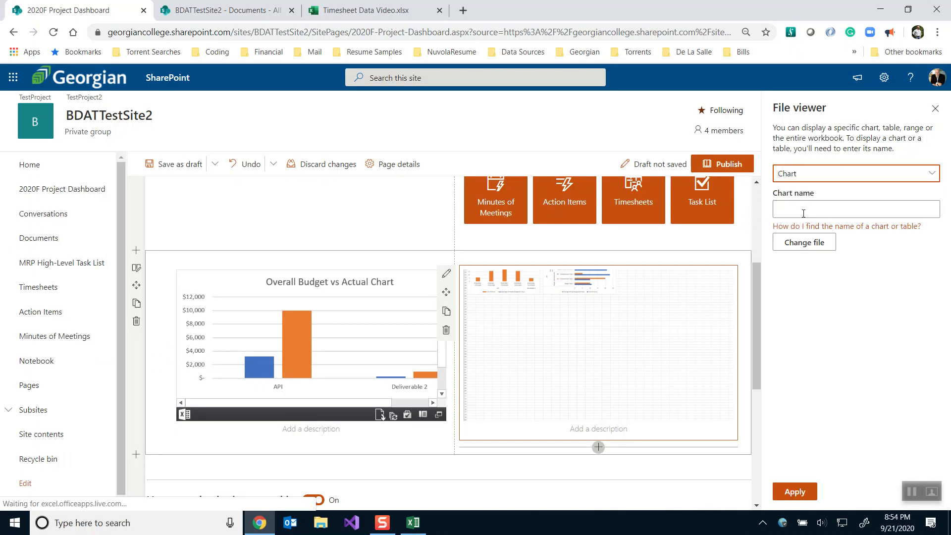
left_click(803, 214)
Enable editing in desktop Excel and paste the Weekly Budgeted vs Actual chart name into the second embed
key("alt+Tab")
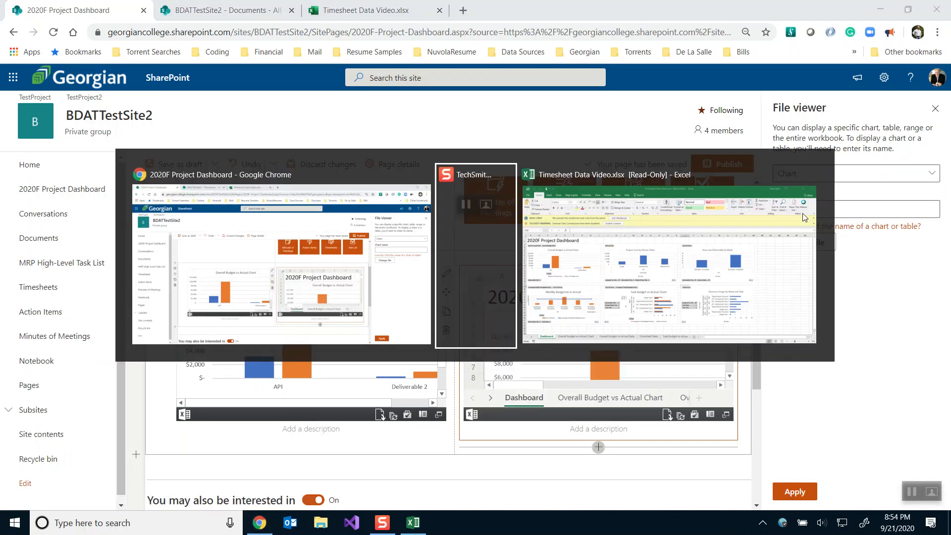
key("alt+Tab")
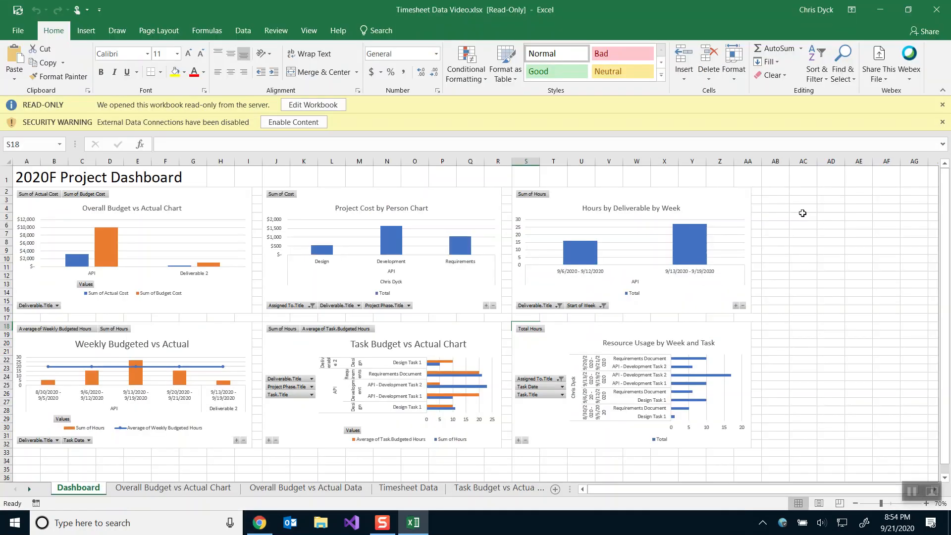
left_click(289, 124)
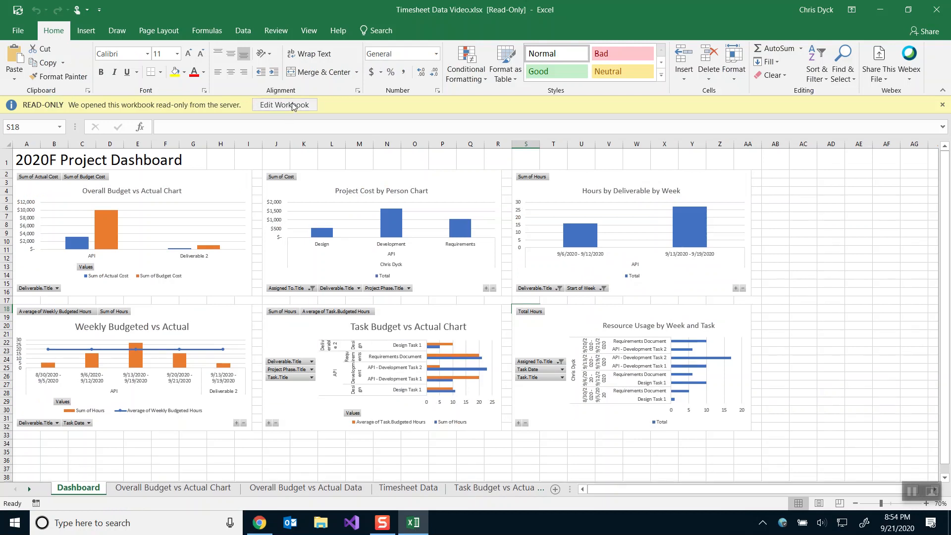
left_click(293, 105)
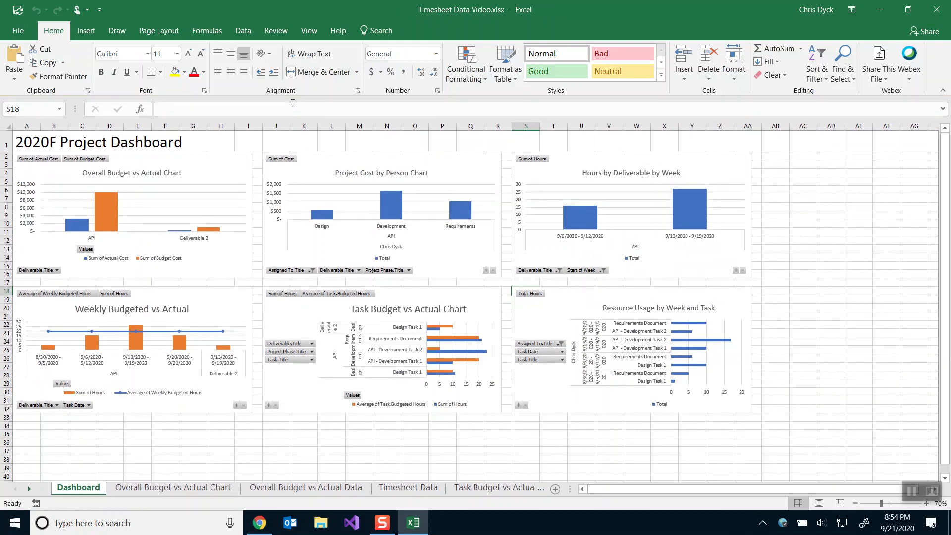
left_click(228, 308)
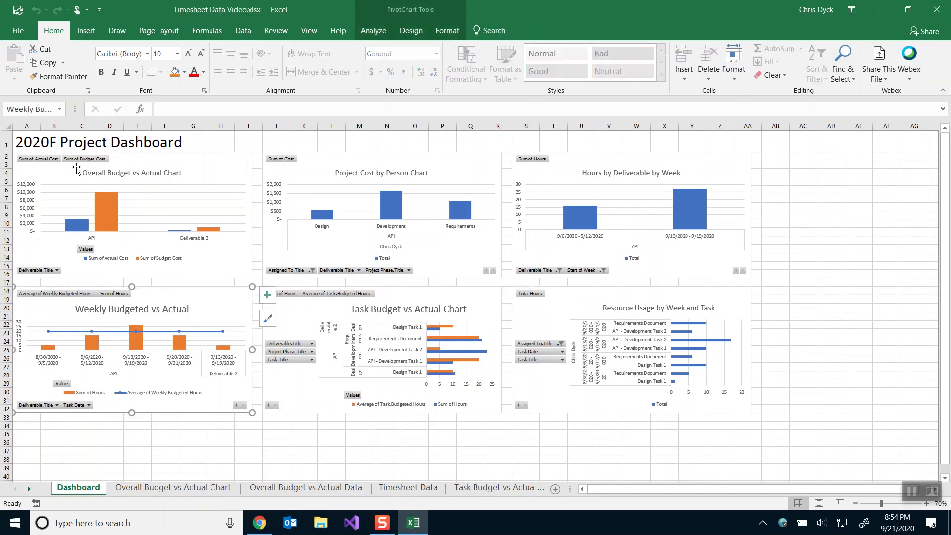
left_click(46, 109)
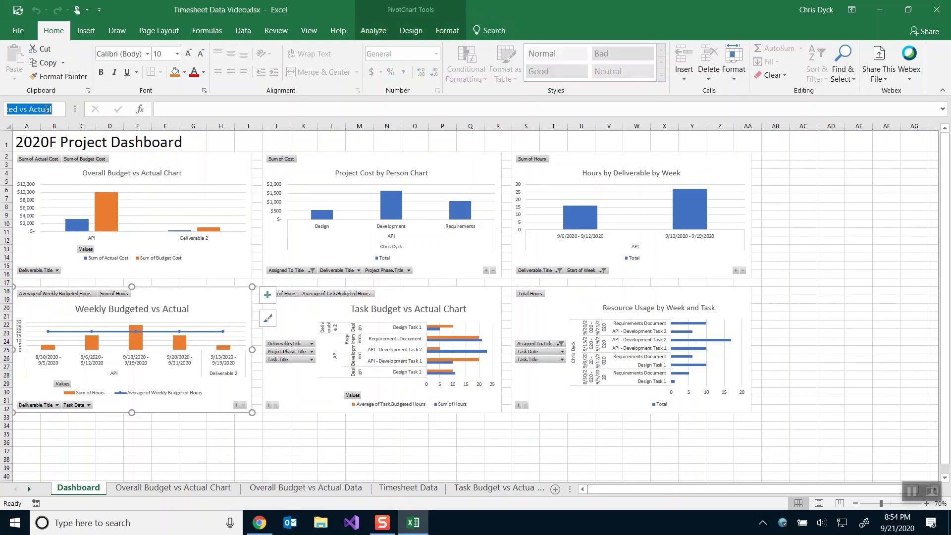
key("ctrl+c")
key("alt+Tab")
key("ctrl+v")
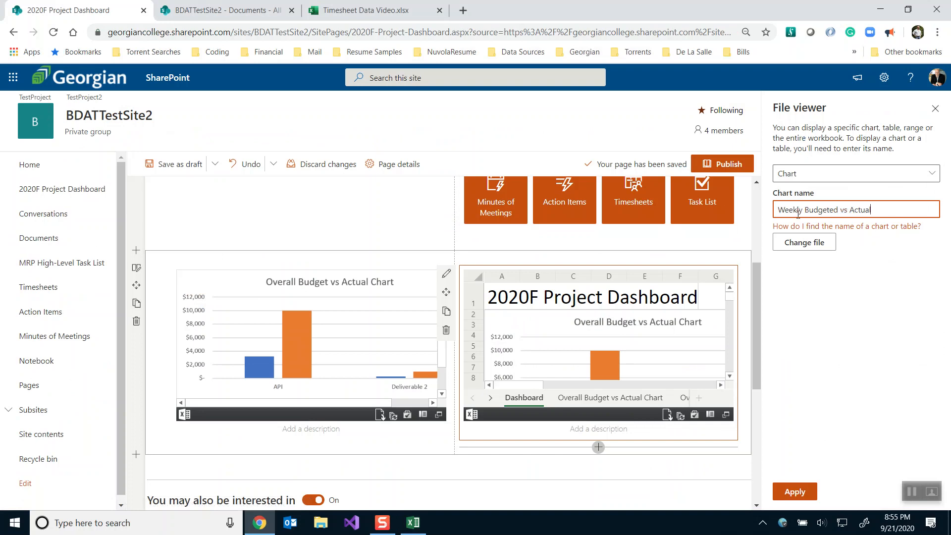
Apply the second chart embed and add a third file viewer showing the Timesheet Data Video workbook
left_click(790, 492)
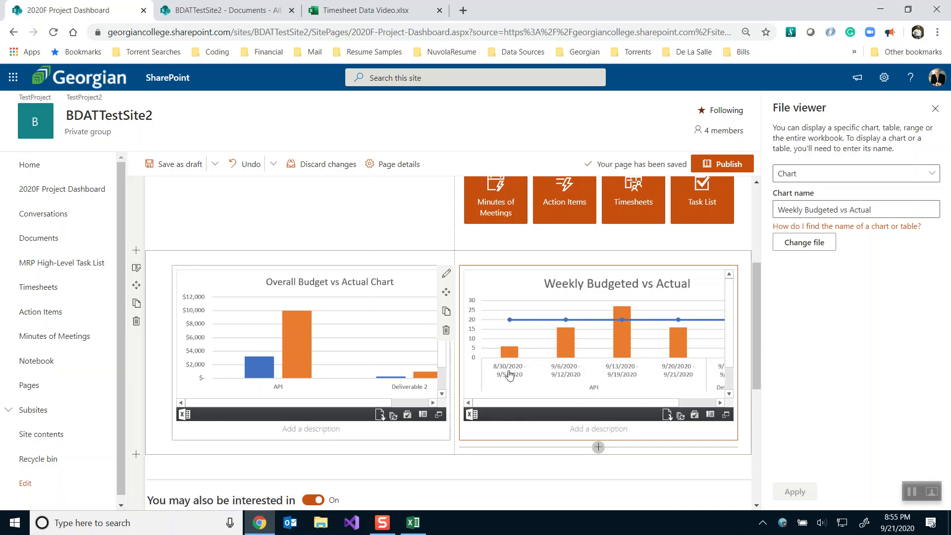
scroll(757, 279, "down", 3)
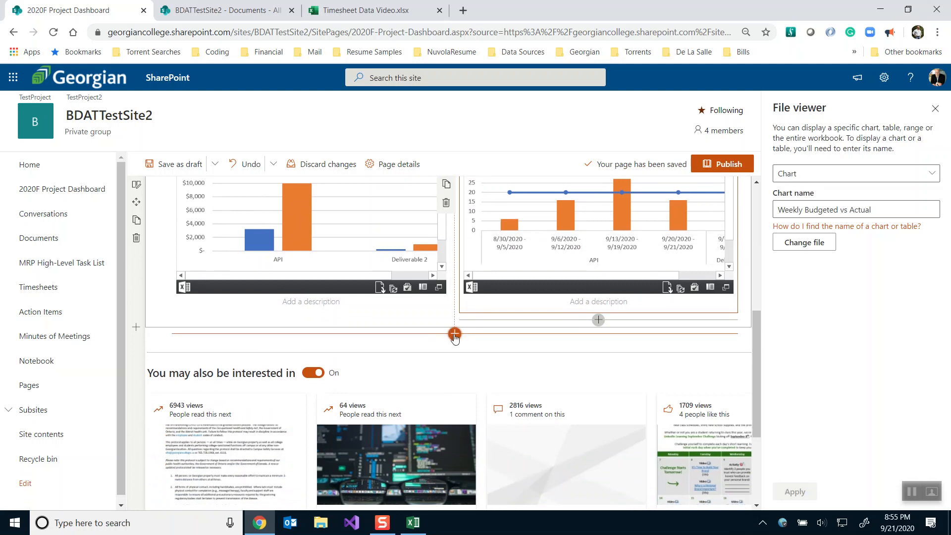
left_click(454, 335)
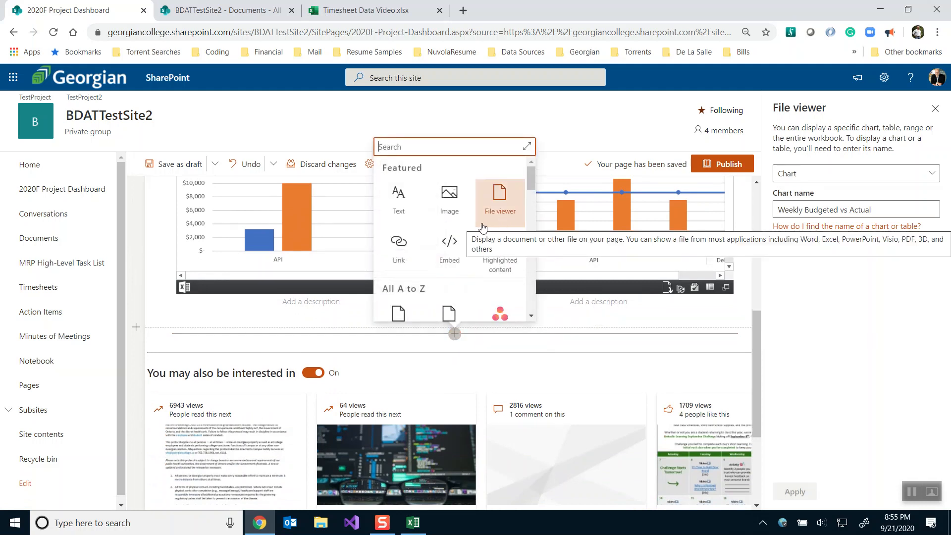
left_click(502, 207)
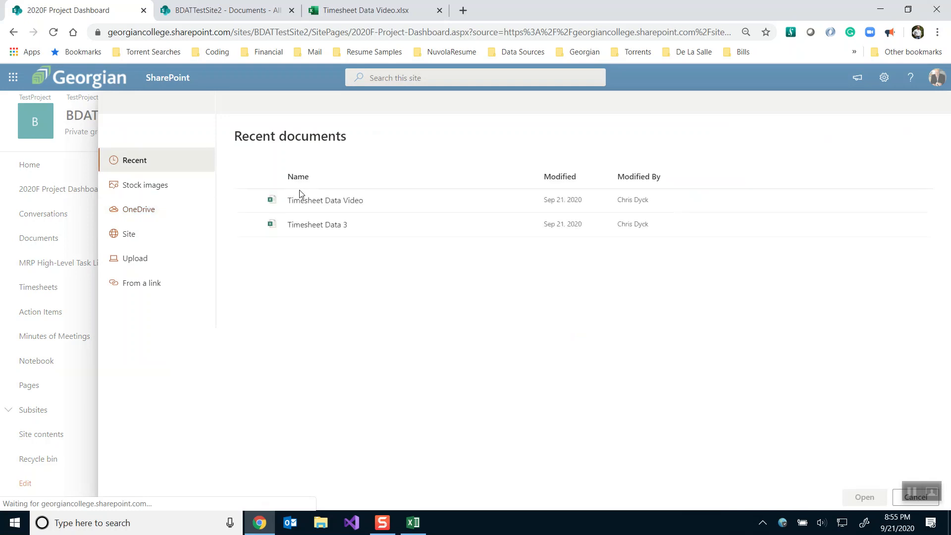
left_click(247, 200)
left_click(247, 200)
left_click(248, 201)
left_click(863, 496)
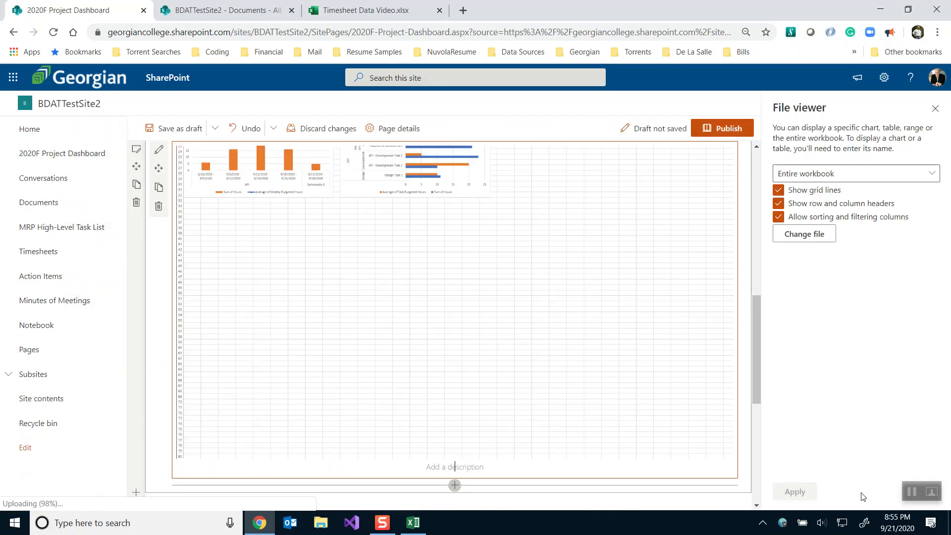
Set the third viewer to a single chart and copy the Project Cost by Person Chart name
left_click(843, 176)
left_click(816, 209)
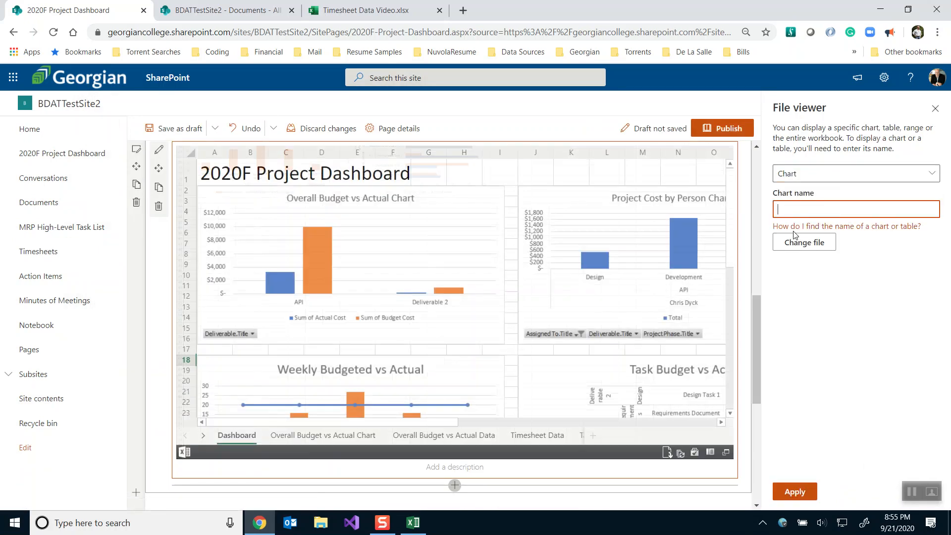
key("alt+Tab")
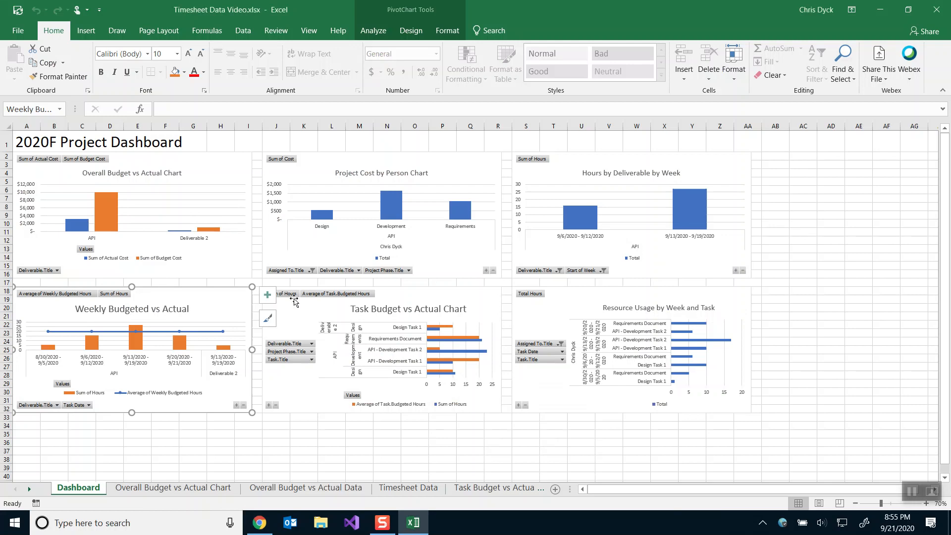
left_click(315, 169)
left_click(37, 107)
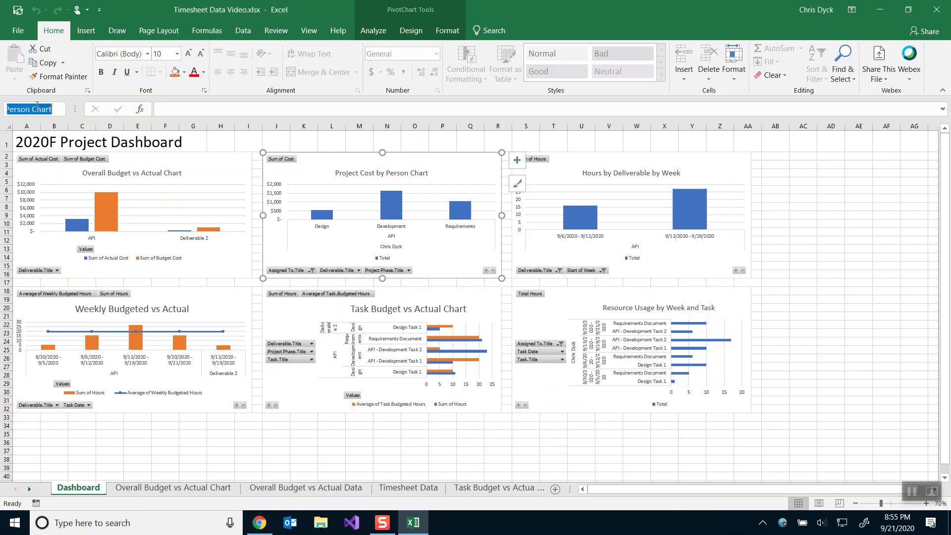
key("alt+Tab")
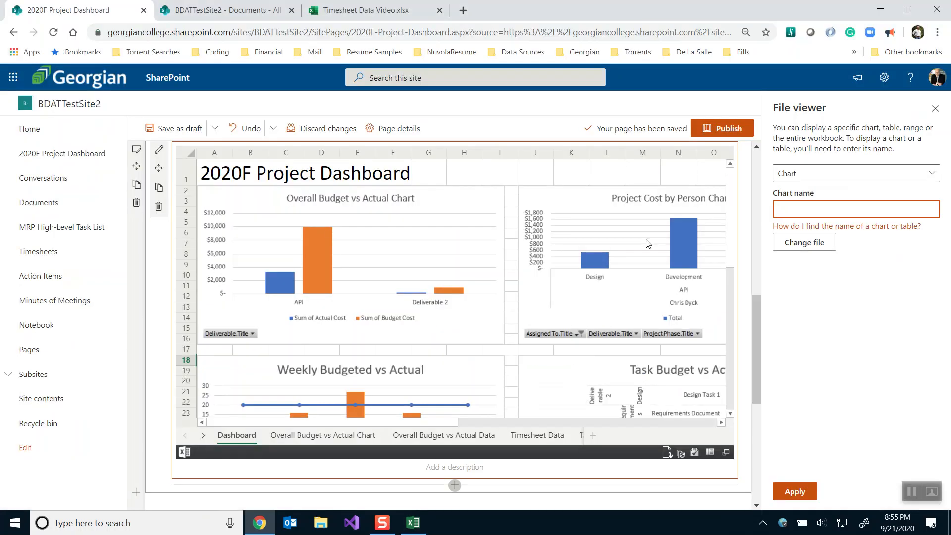
Show only the Project Cost by Person Chart and split its section into two columns
key("ctrl+v")
left_click(791, 492)
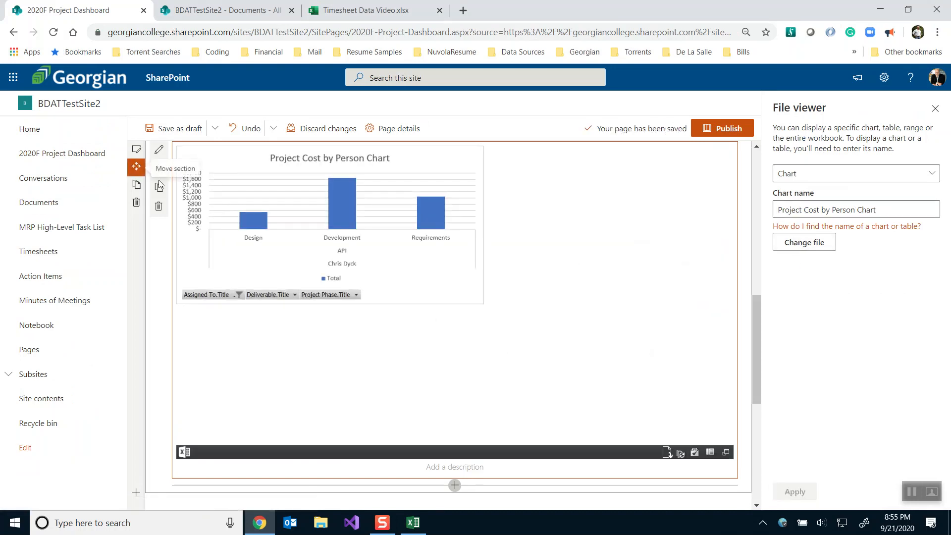
left_click(137, 148)
left_click(858, 186)
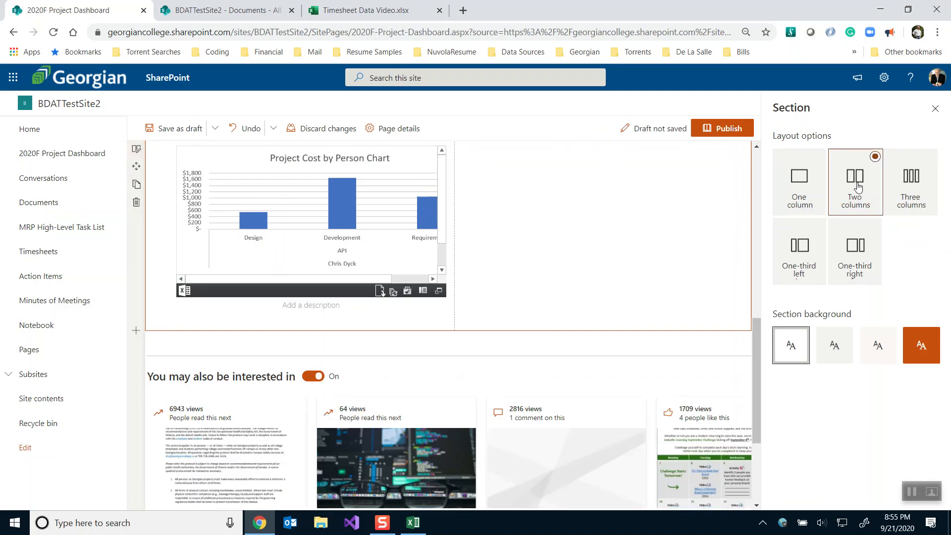
Embed the Timesheet Data Video workbook in a File viewer in column two, set to Chart
scroll(600, 203, "up", 3)
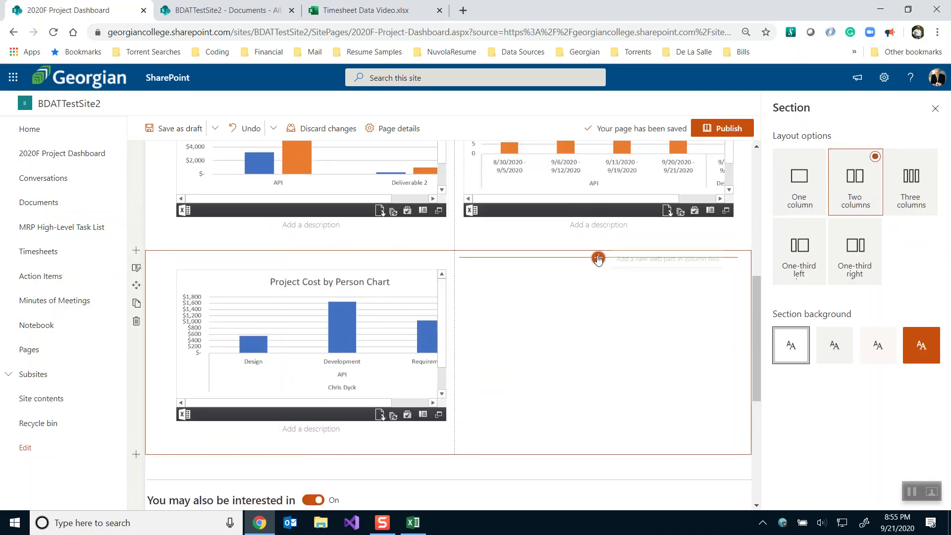
left_click(598, 259)
left_click(643, 330)
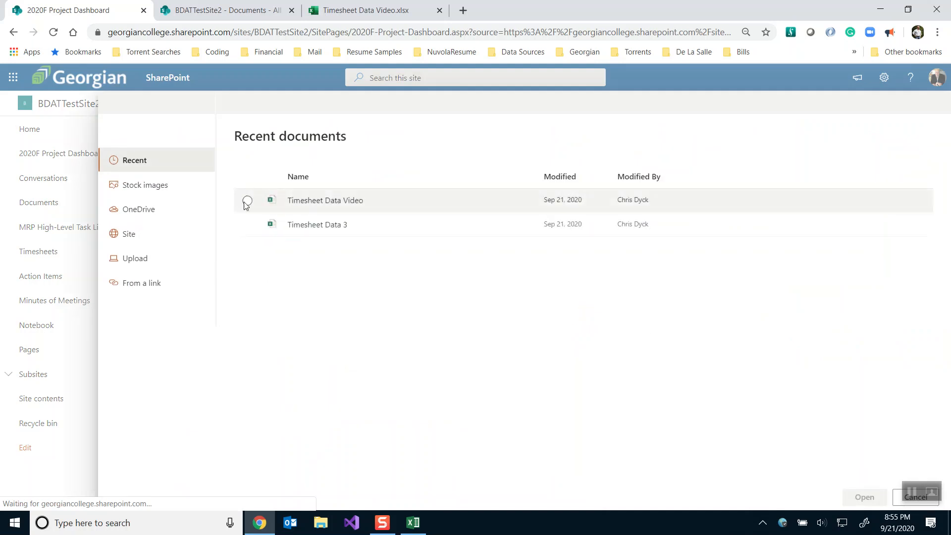
left_click(247, 200)
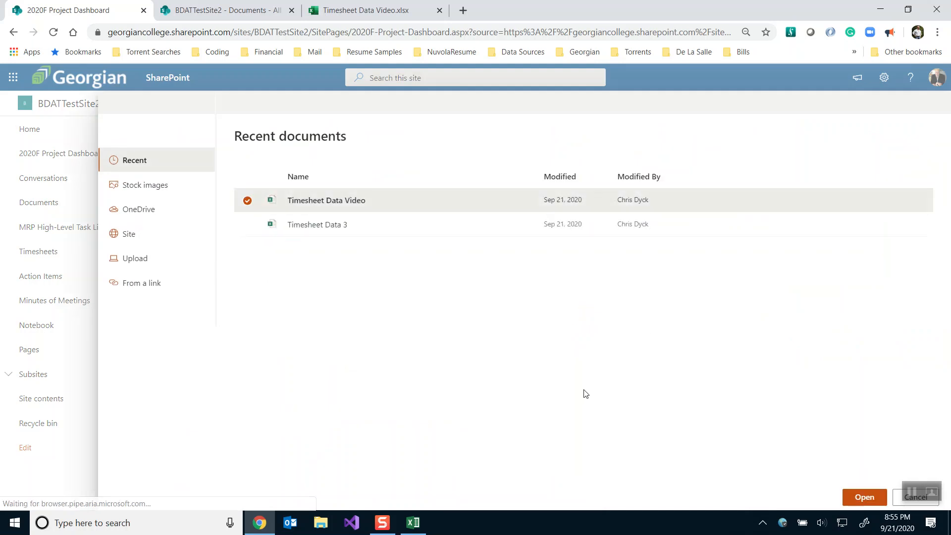
left_click(866, 496)
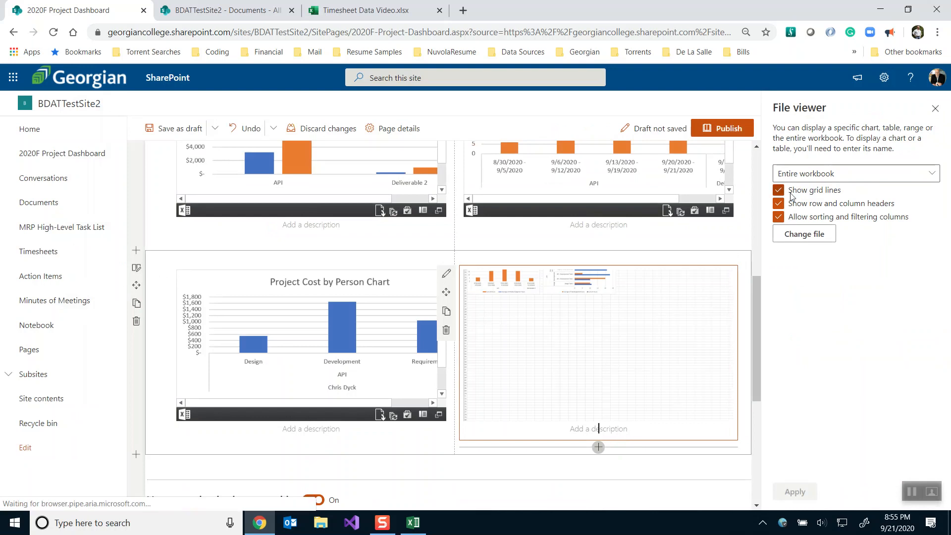
left_click(833, 173)
left_click(816, 212)
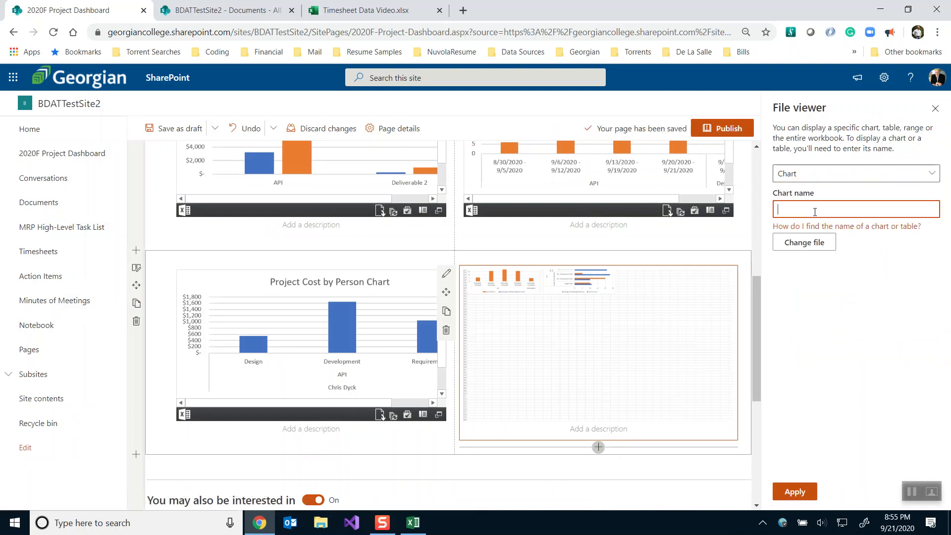
key("alt+Tab")
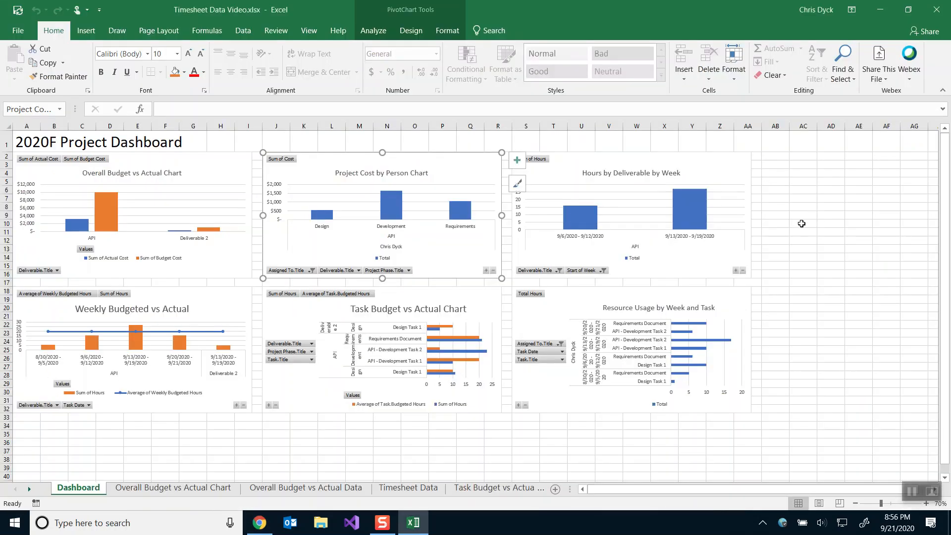
Copy the Task Budget vs Actual Chart name from Excel's Name Box into SharePoint's chart name field
left_click(467, 296)
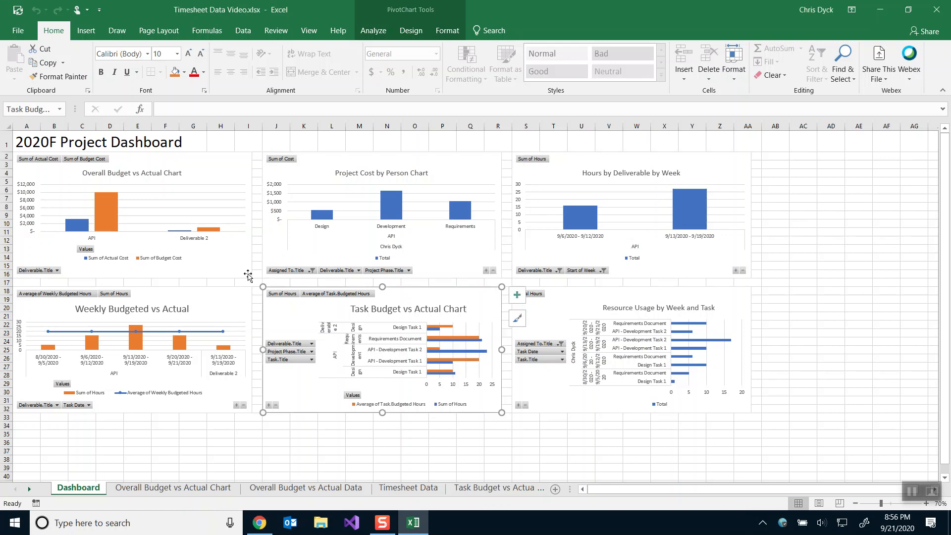
left_click(43, 109)
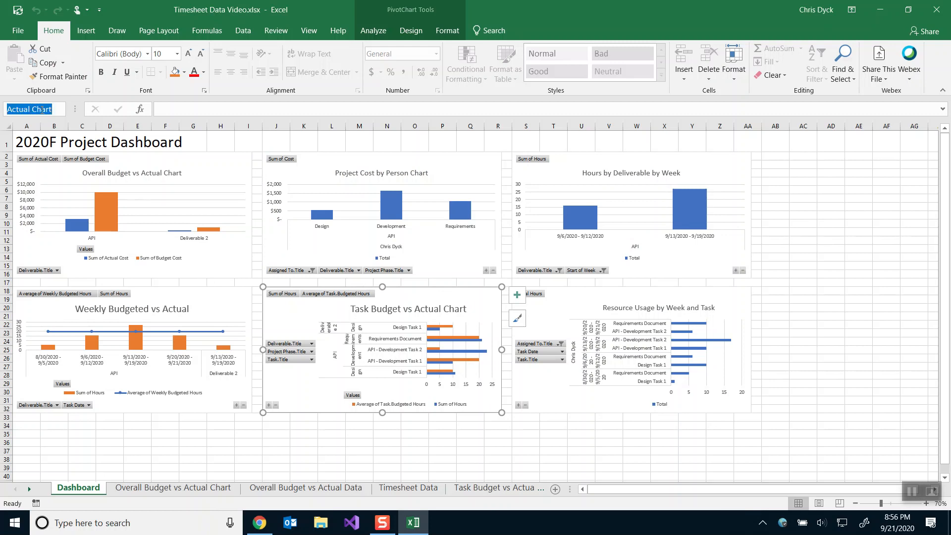
key("ctrl+c")
key("alt+Tab")
key("ctrl+v")
Apply the Task Budget vs Actual Chart, then embed Timesheet Data Video in a new File viewer below
left_click(797, 492)
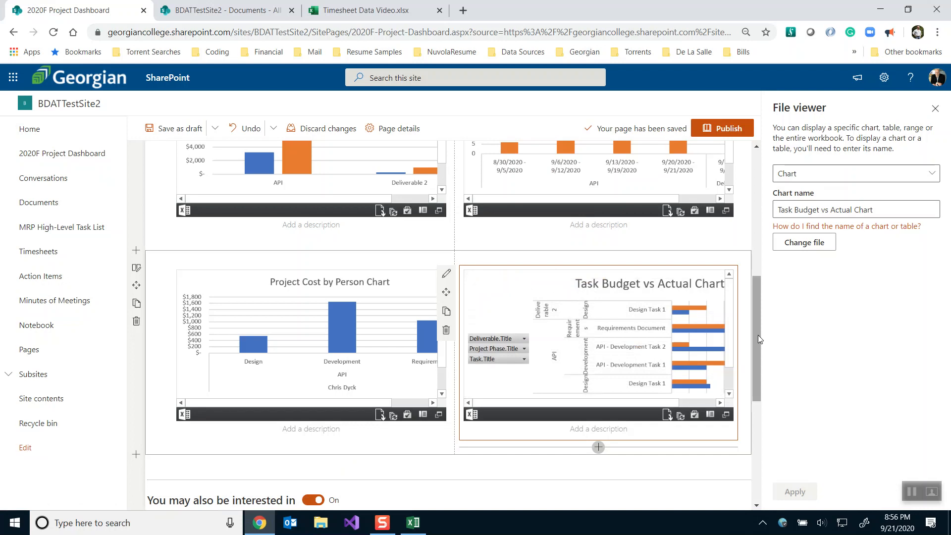
left_click_drag(758, 335, 755, 371)
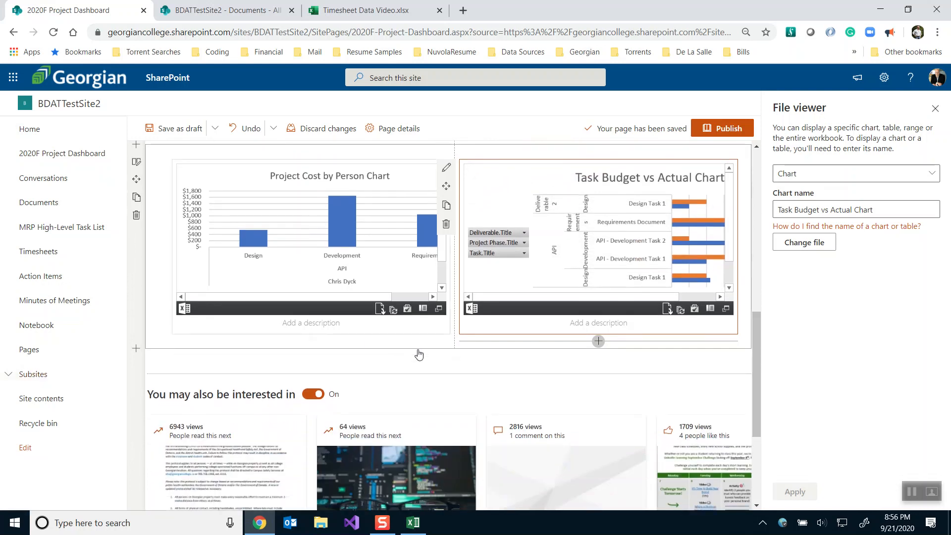
left_click(455, 355)
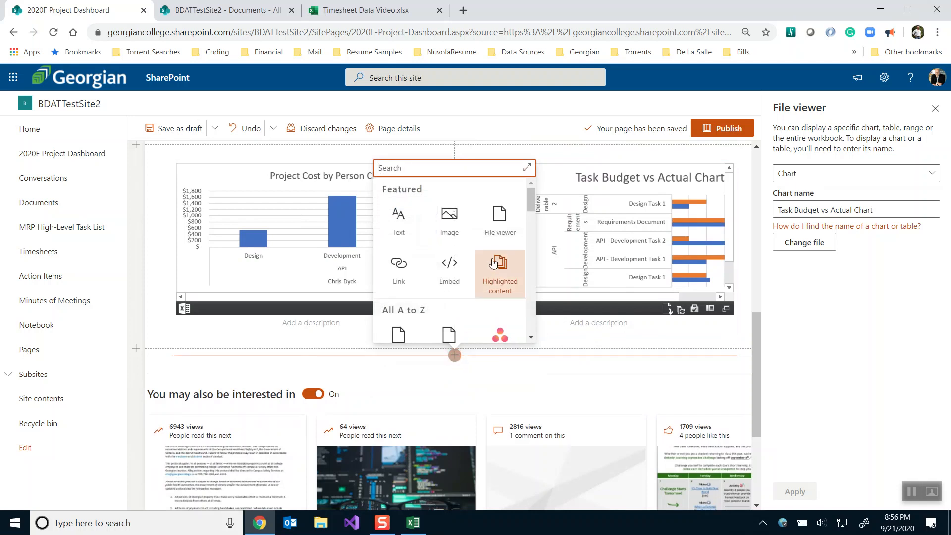
left_click(510, 218)
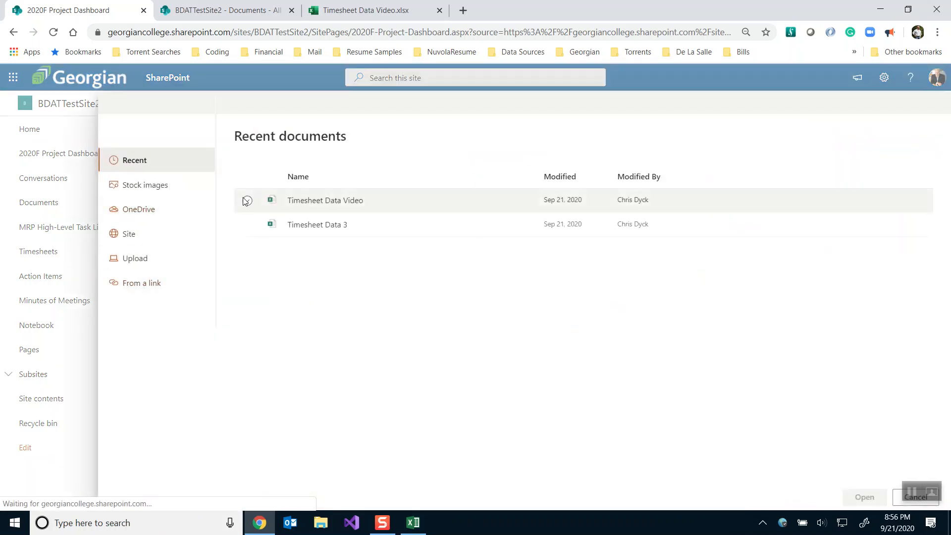
left_click(247, 201)
left_click(859, 500)
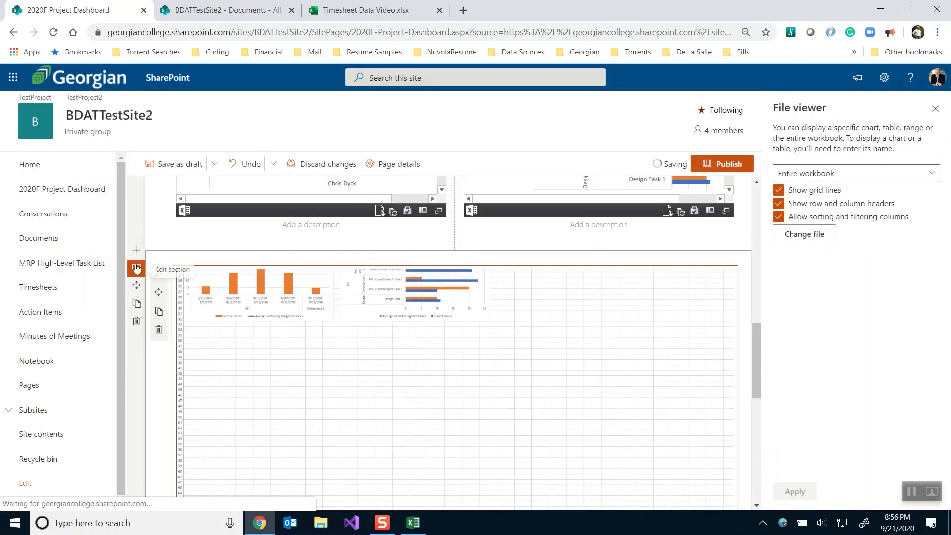
Make the new section two columns and embed Timesheet Data Video in the second column
left_click(136, 268)
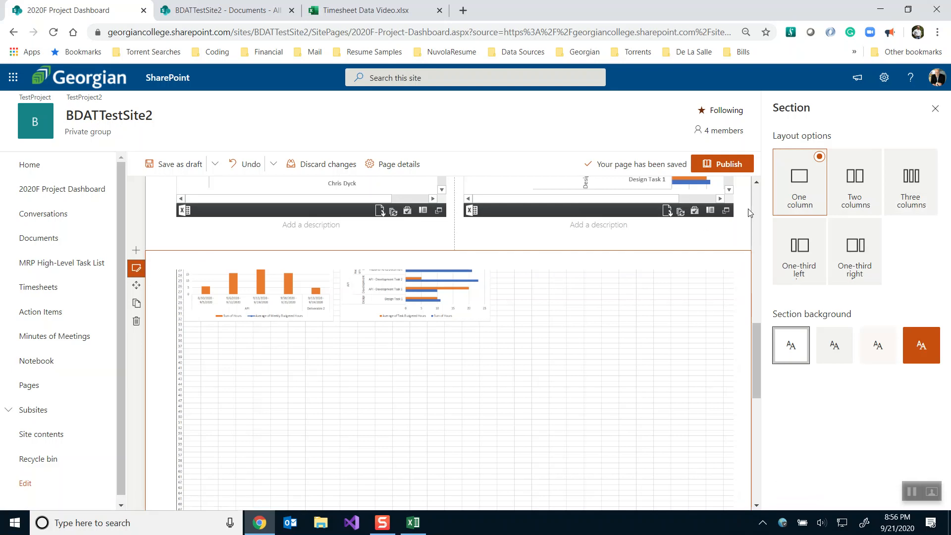
left_click(855, 191)
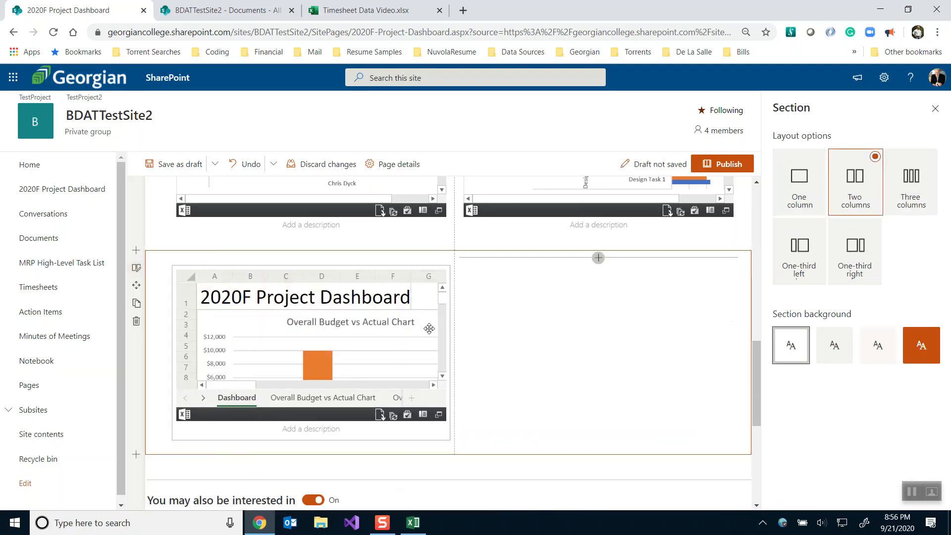
left_click(599, 258)
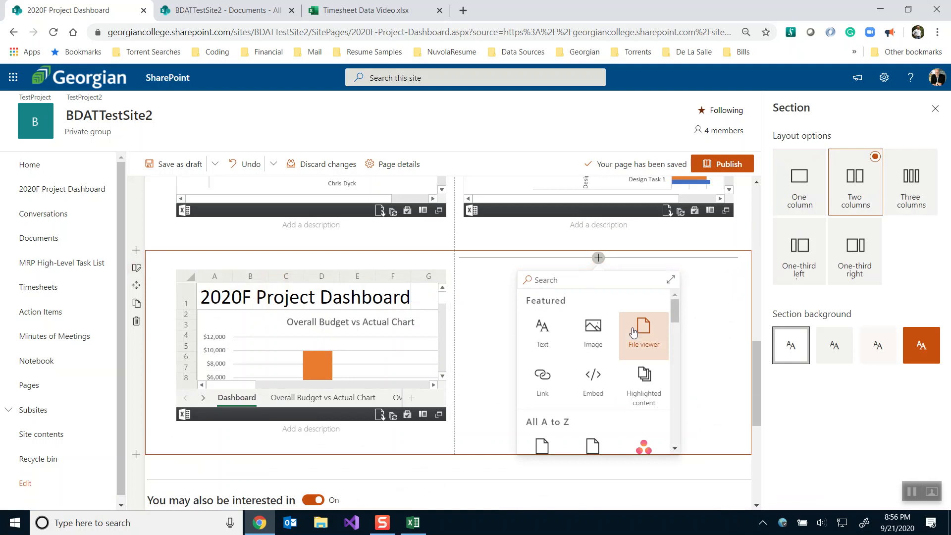
left_click(643, 331)
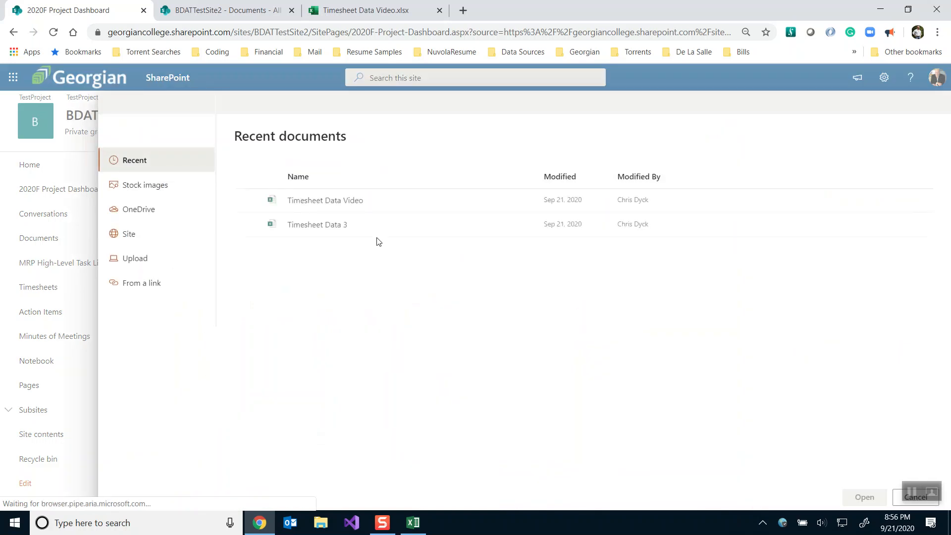
left_click(687, 200)
left_click(857, 497)
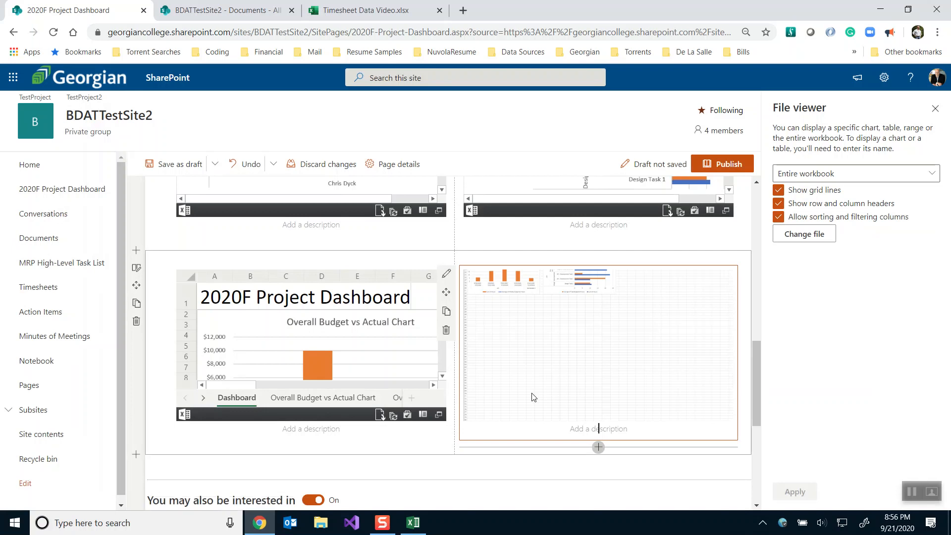
Select the Hours by Deliverable by Week chart name in Excel and open the viewer's display options
key("alt+Tab")
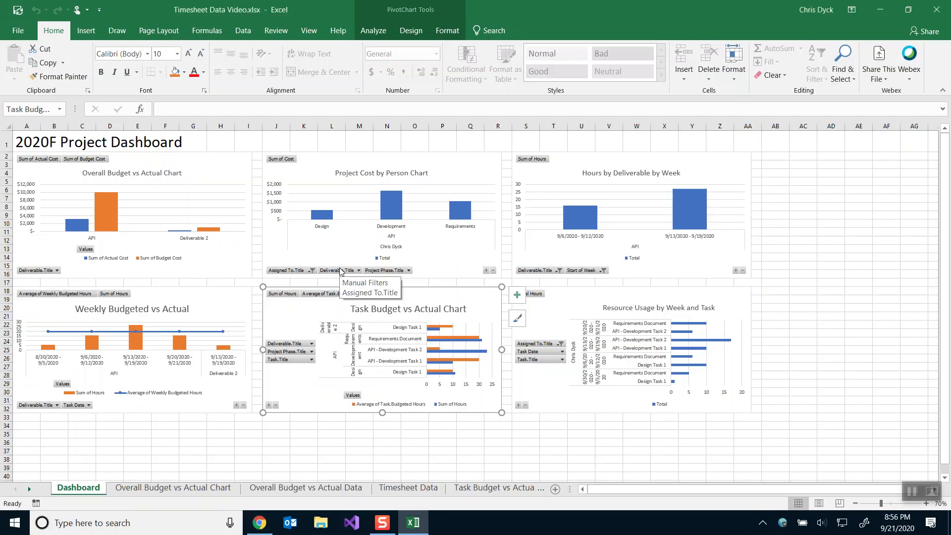
left_click(561, 173)
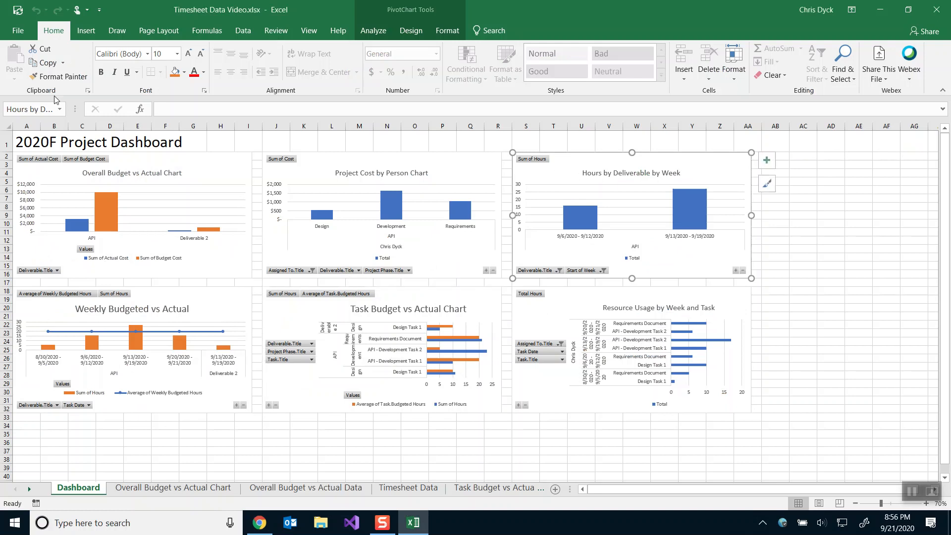
left_click(34, 113)
key("alt+Tab")
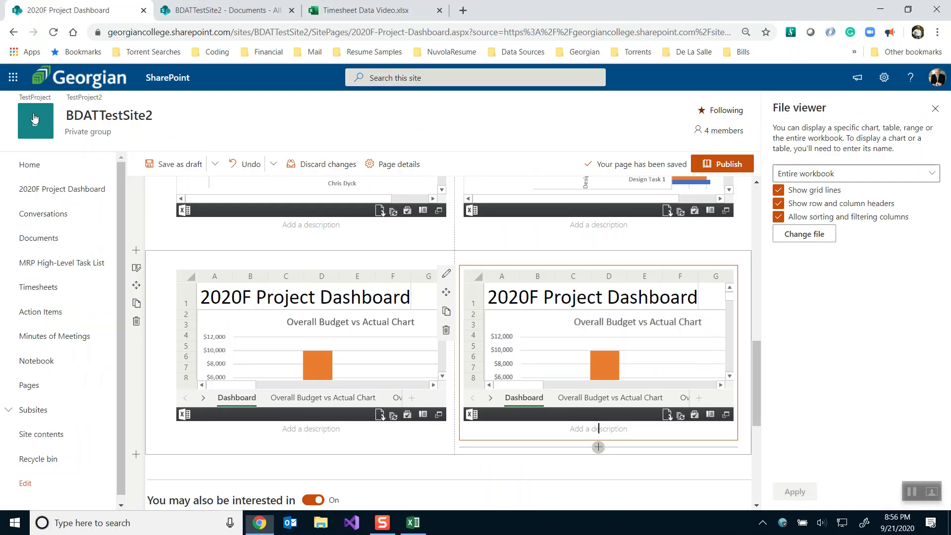
left_click(796, 170)
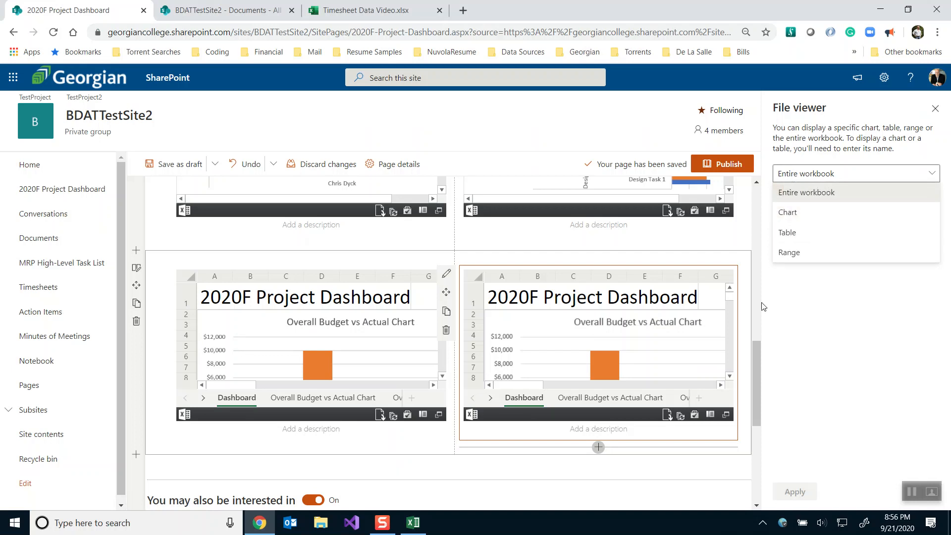
key("alt+Tab")
Set the lower-right viewer to Chart with the Resource Usage by Week and Task chart name
left_click(572, 300)
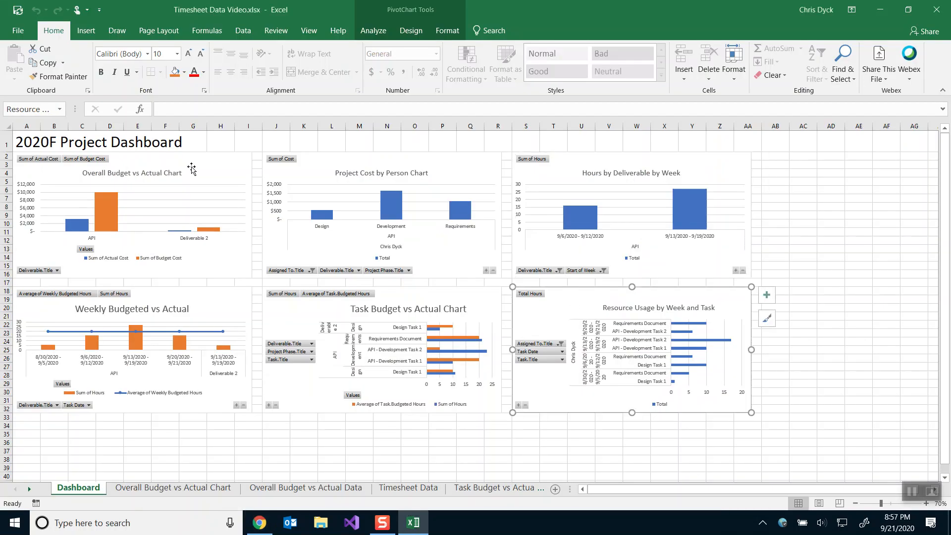
left_click(37, 108)
key("ctrl+c")
key("alt+Tab")
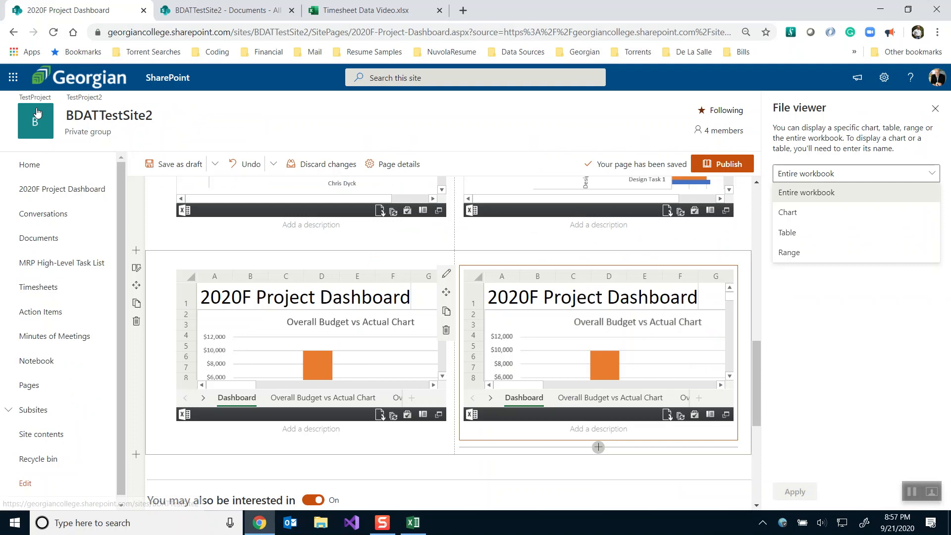
left_click(795, 213)
left_click(797, 216)
key("ctrl+v")
left_click(795, 492)
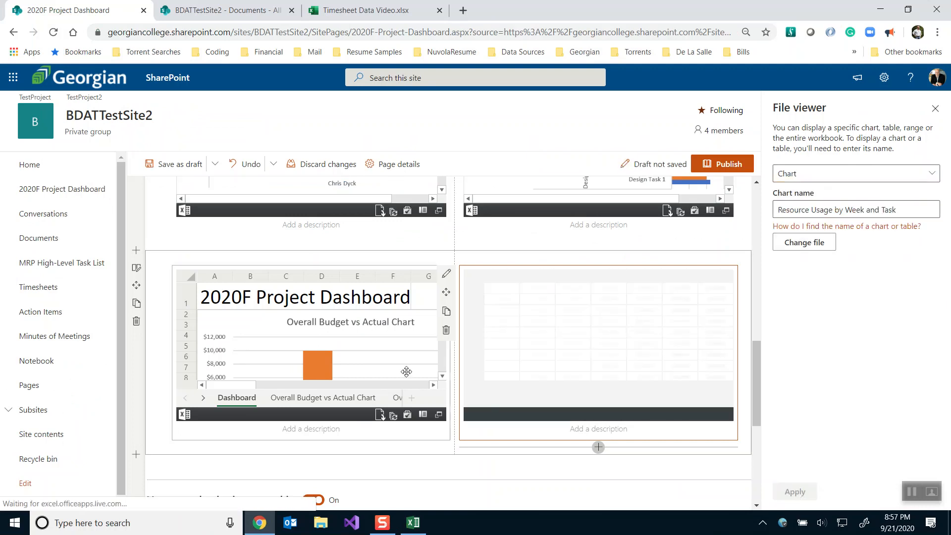
left_click(213, 268)
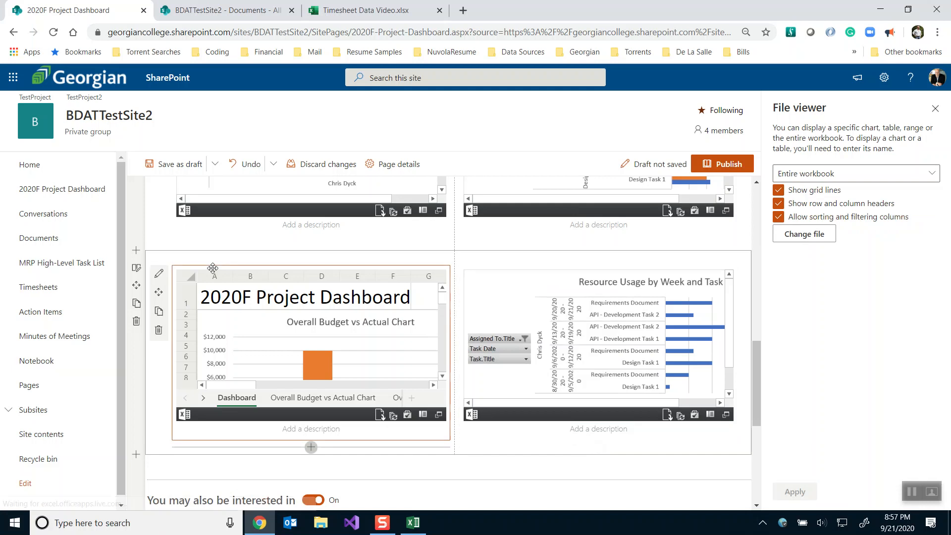
left_click(160, 275)
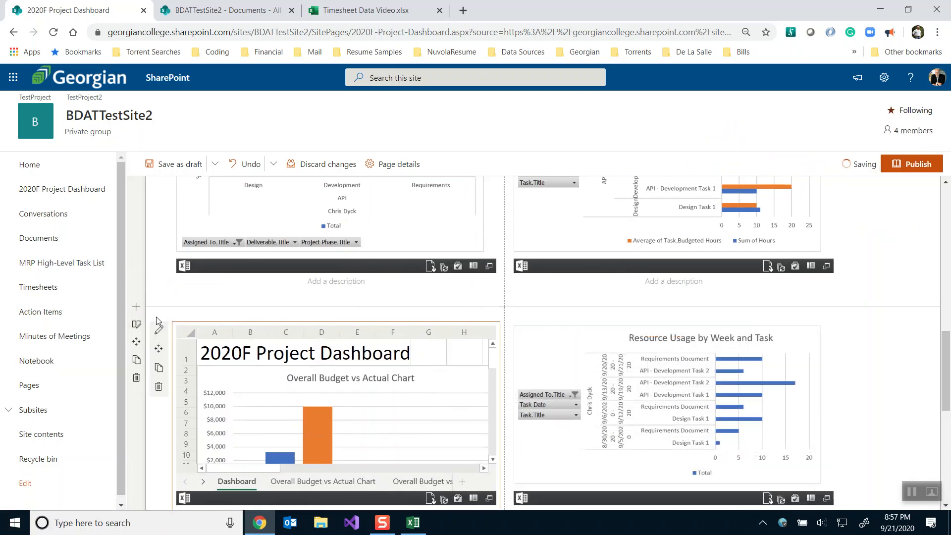
Set the lower-left viewer to Chart and paste the Hours by Deliverable by Week name from Excel
left_click(159, 330)
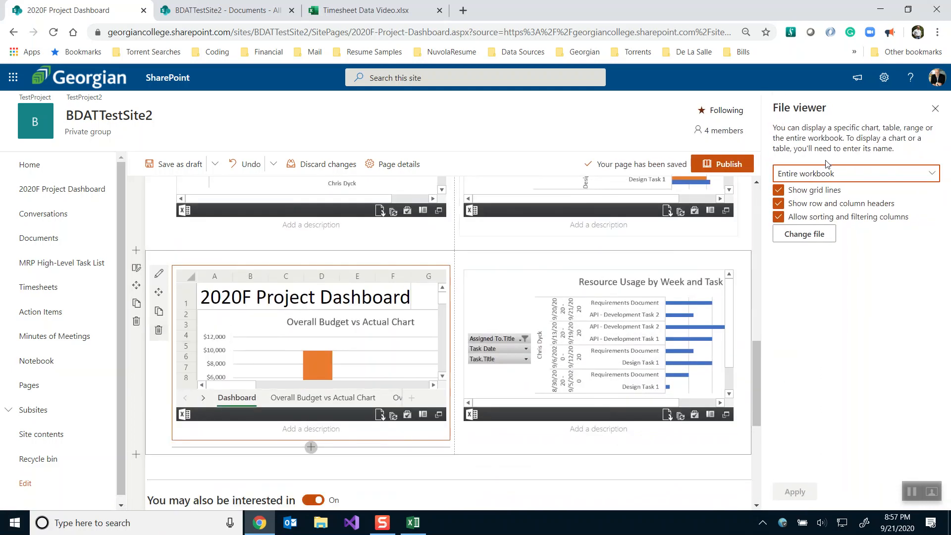
left_click(826, 177)
left_click(816, 213)
left_click(816, 211)
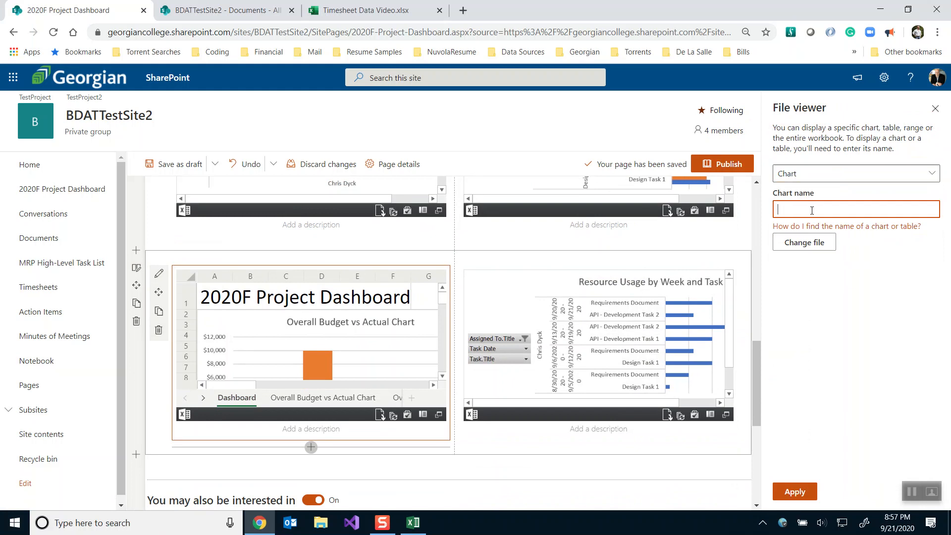
key("alt+Tab")
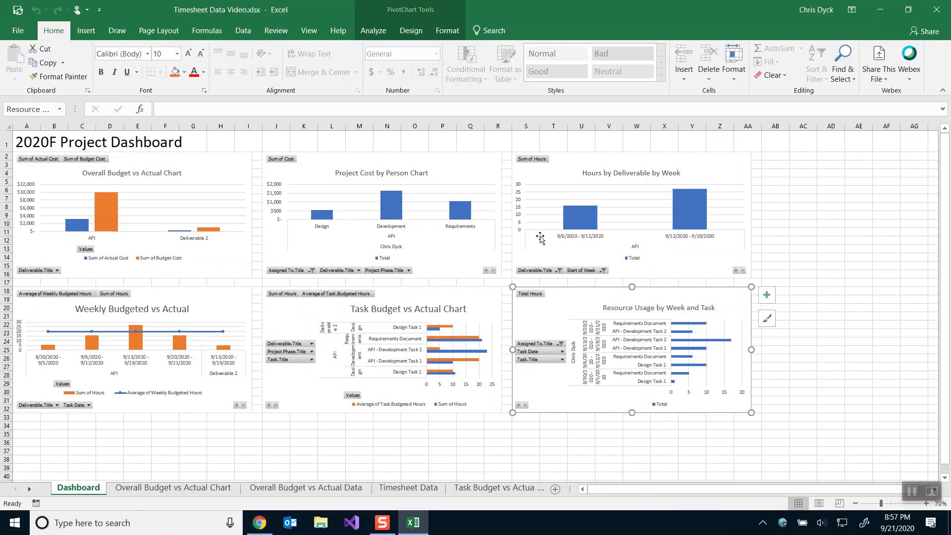
left_click(516, 257)
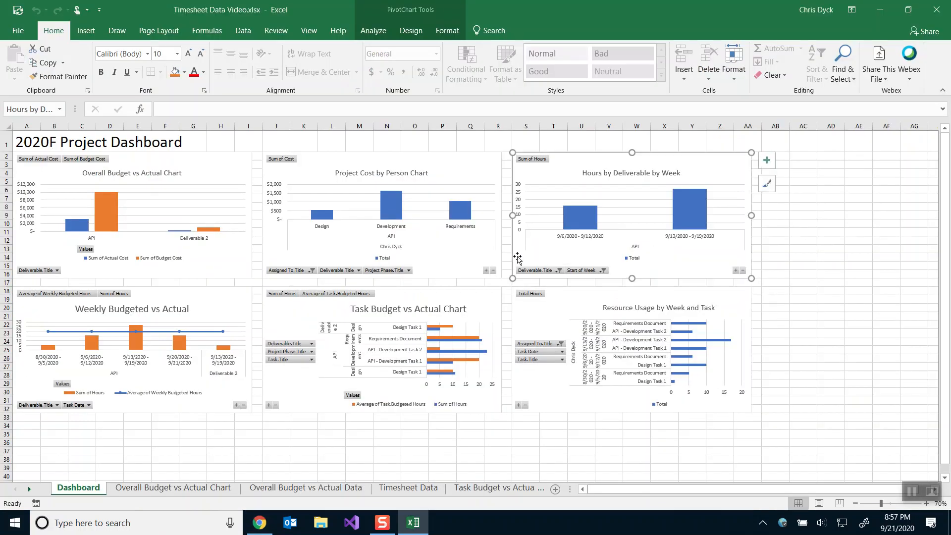
left_click(26, 108)
key("ctrl+c")
key("alt+Tab")
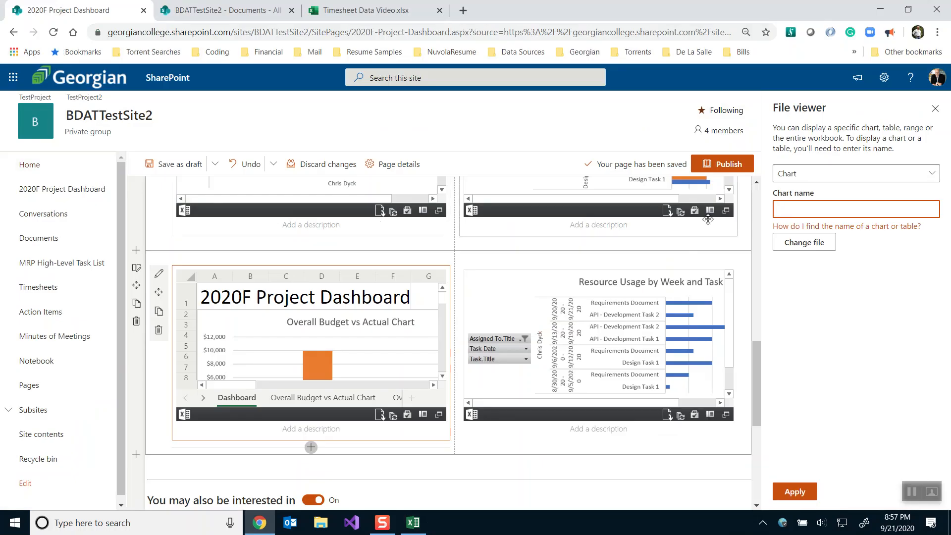
key("ctrl+v")
left_click(788, 494)
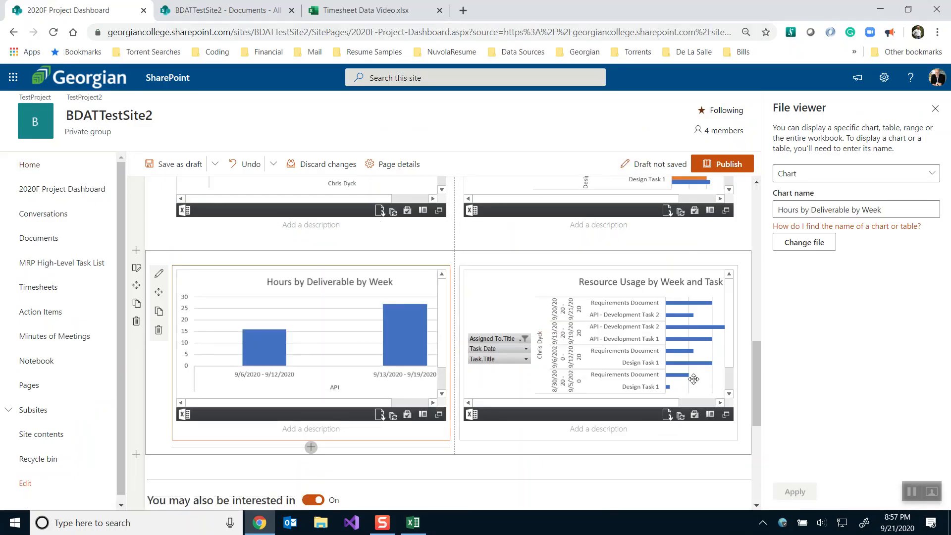
left_click_drag(756, 367, 746, 412)
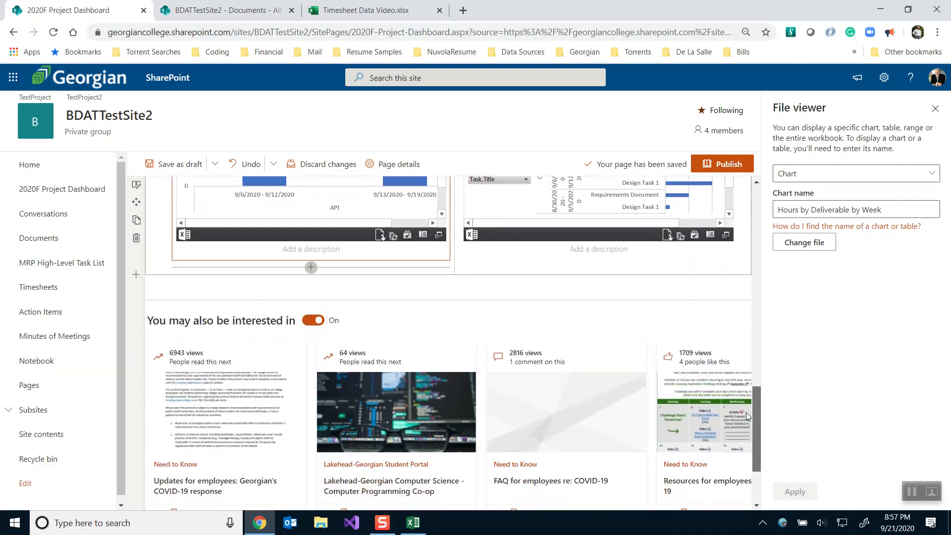
Add a List web part below the charts showing the Action Items list
mouse_move(451, 285)
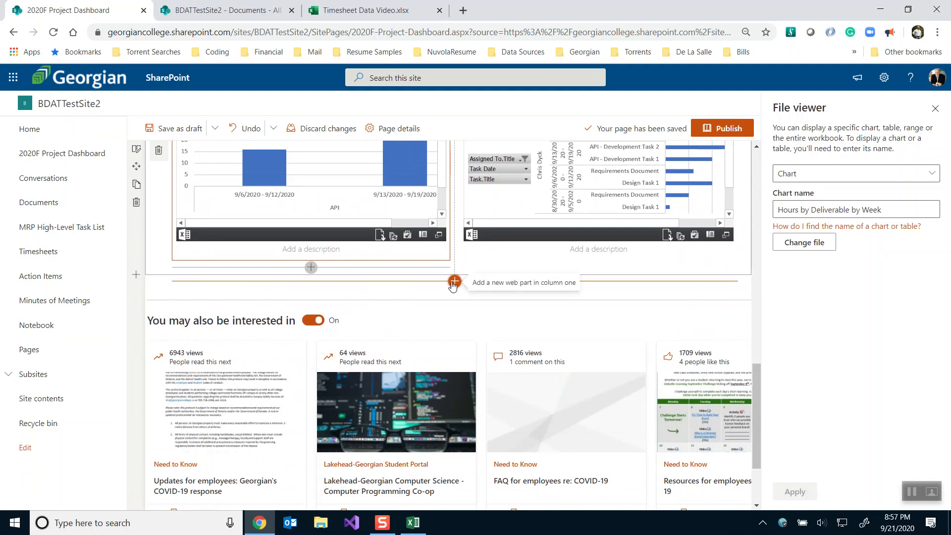
left_click(453, 282)
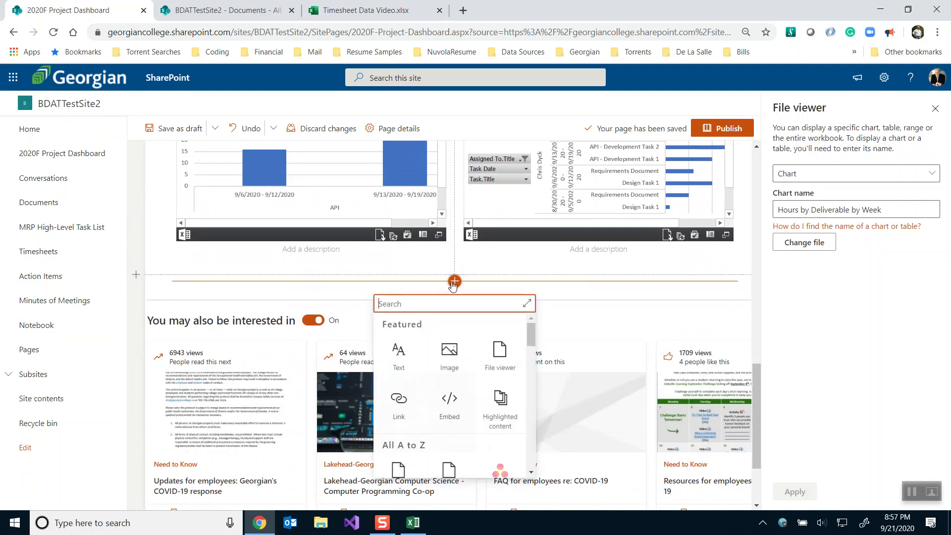
scroll(443, 393, "down", 5)
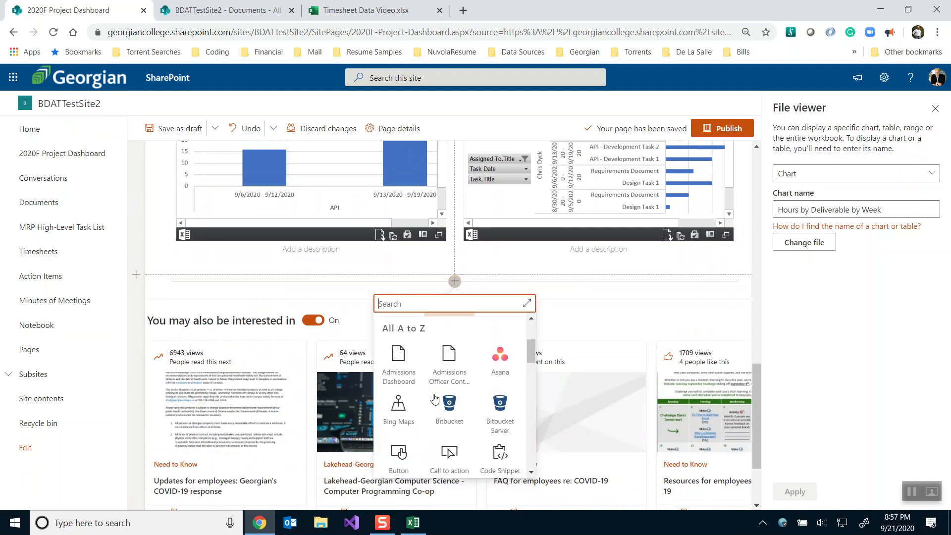
scroll(435, 398, "down", 4)
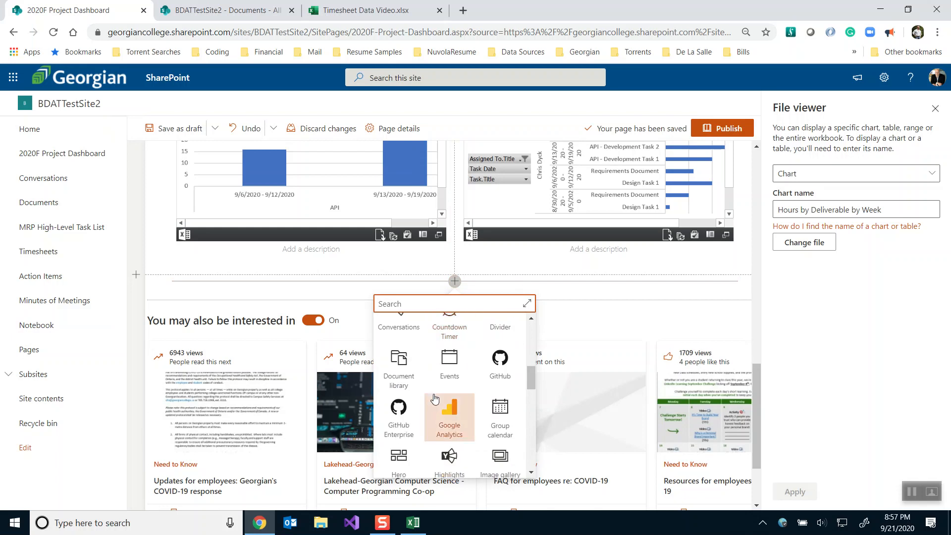
scroll(434, 398, "down", 1)
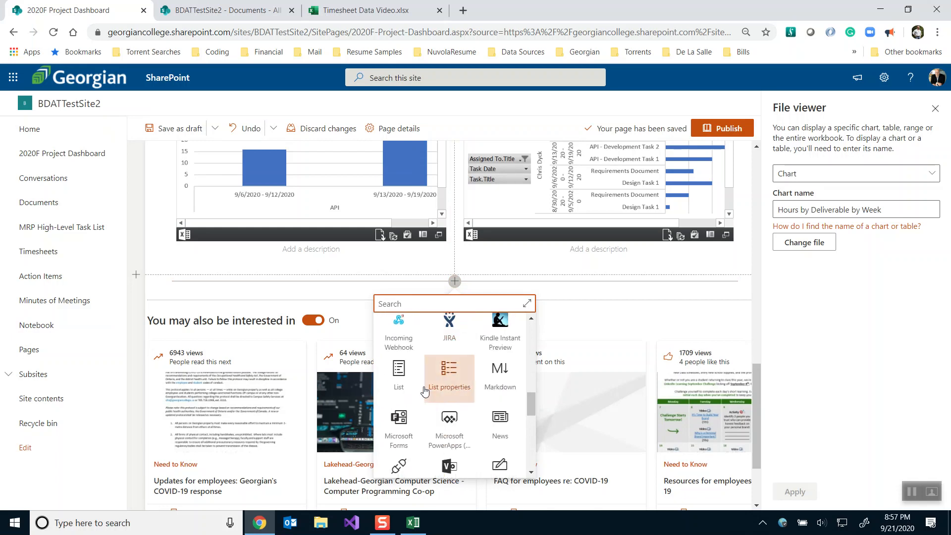
left_click(399, 372)
scroll(400, 368, "down", 1)
scroll(400, 368, "up", 2)
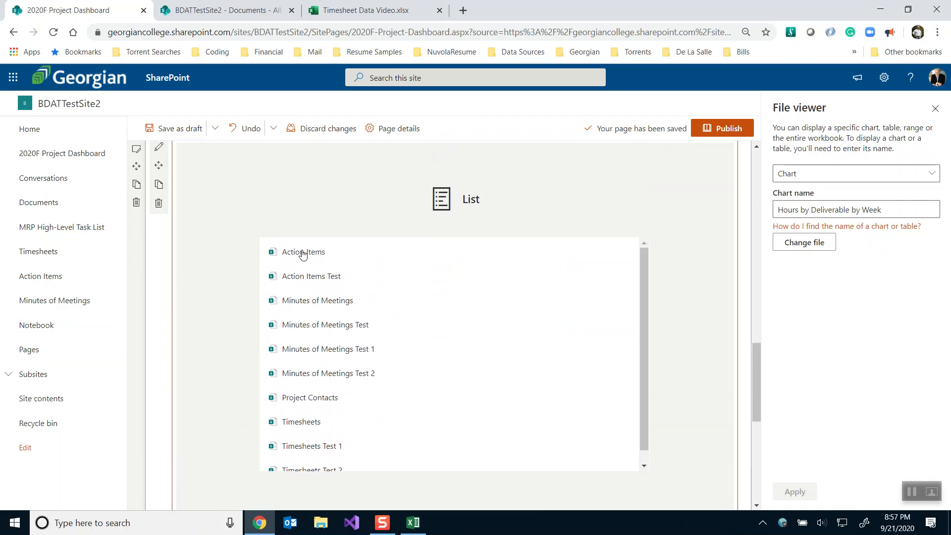
left_click(303, 253)
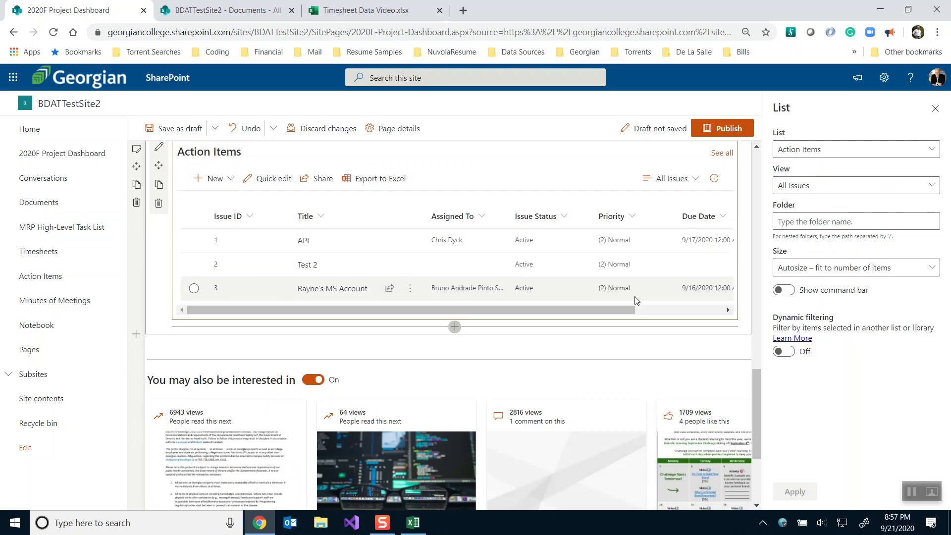
Set the Action Items list view to Active Issues
scroll(698, 308, "up", 1)
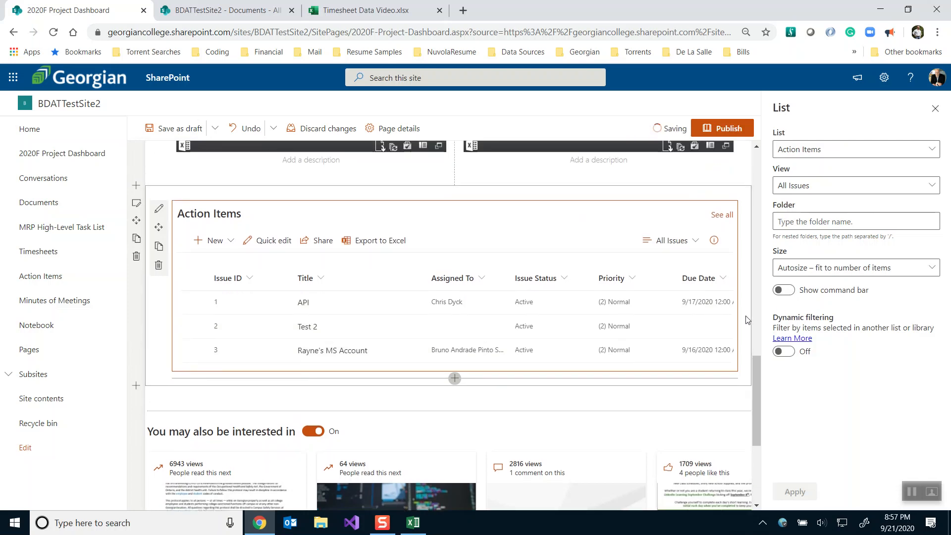
left_click(817, 187)
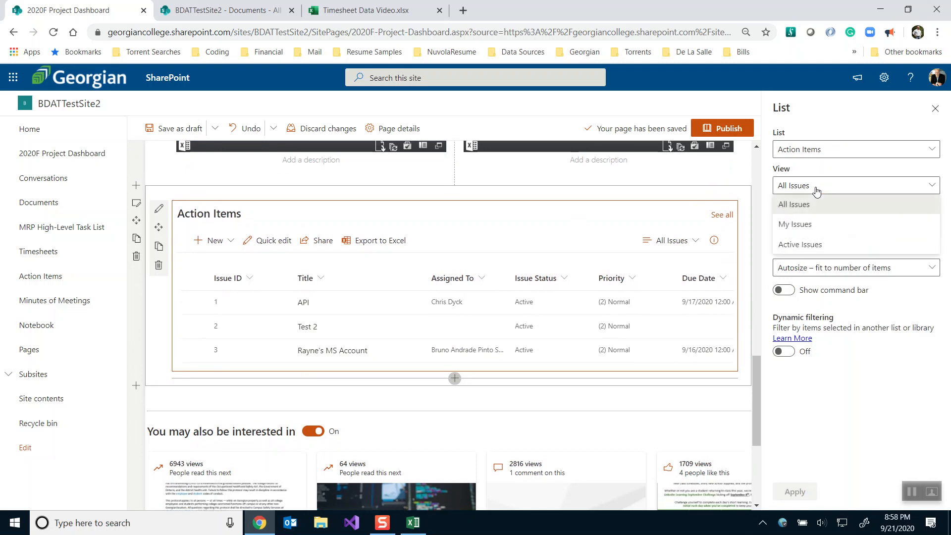
left_click(803, 245)
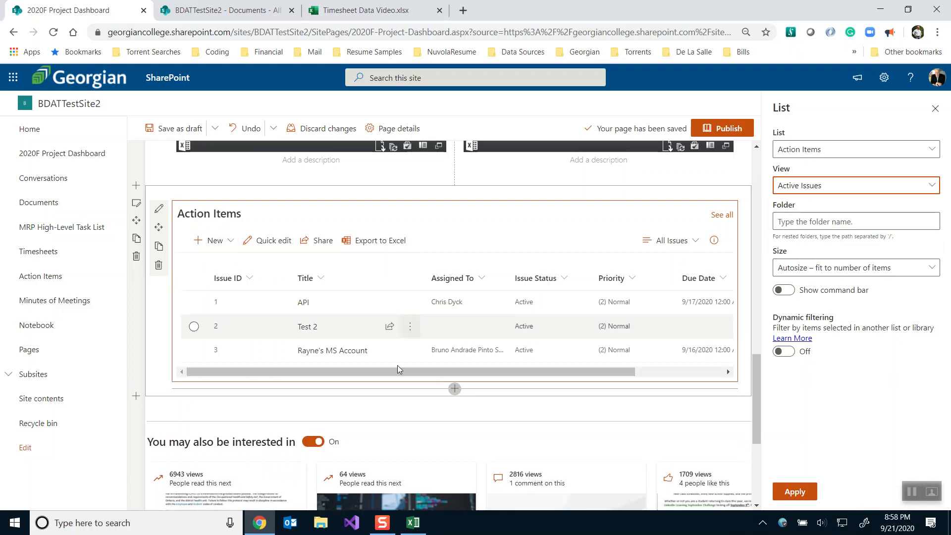
Add another List web part below Action Items showing the Timesheets list
left_click(455, 379)
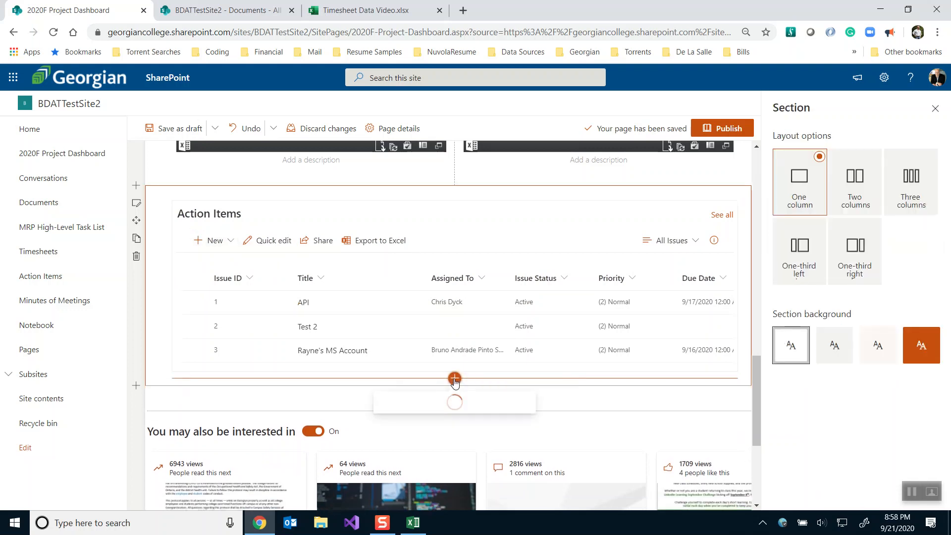
scroll(436, 319, "down", 5)
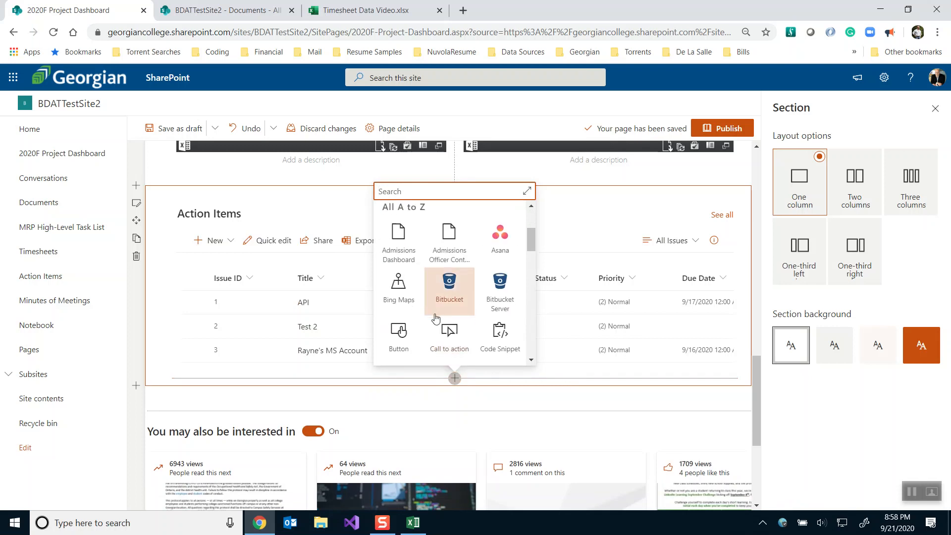
scroll(436, 318, "down", 5)
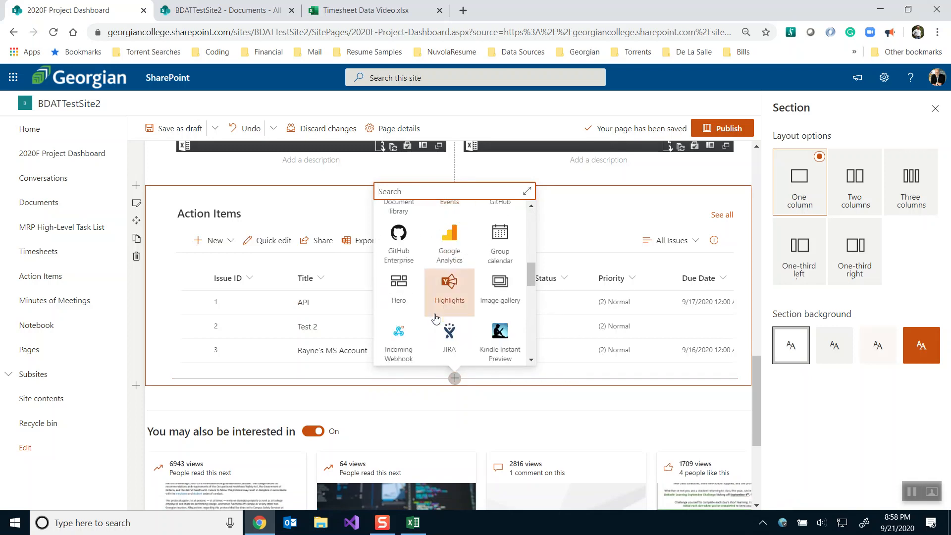
scroll(436, 318, "down", 1)
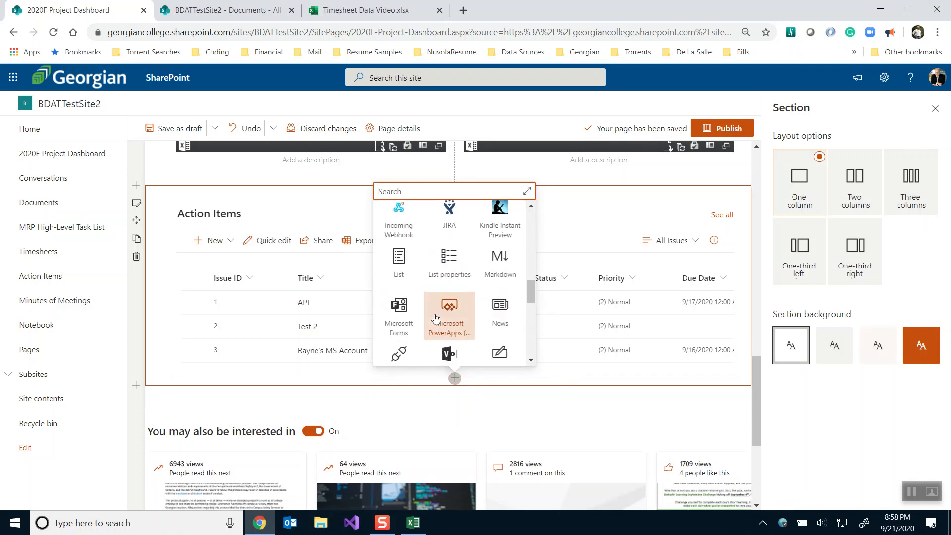
left_click(392, 266)
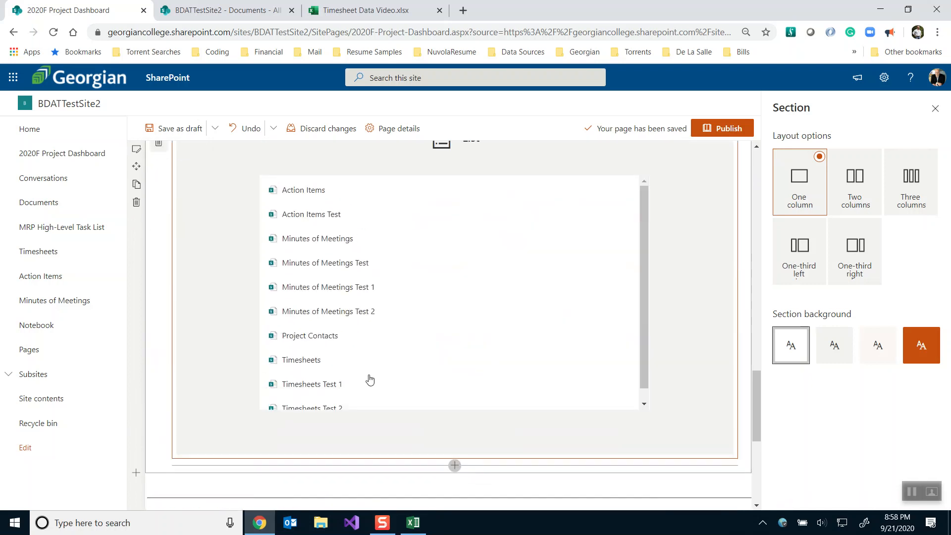
left_click(302, 360)
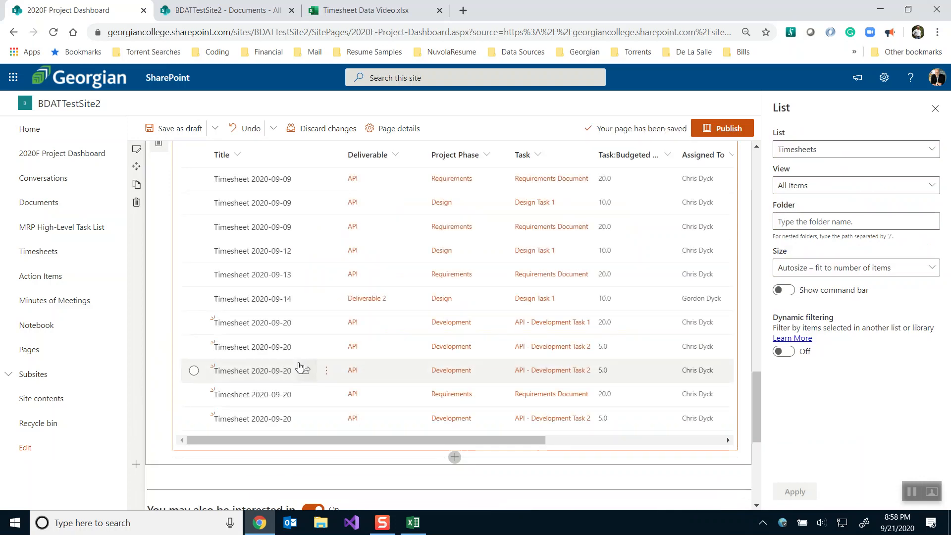
Apply the Grouped By Week view to Timesheets and scroll through the grouped entries
left_click(797, 190)
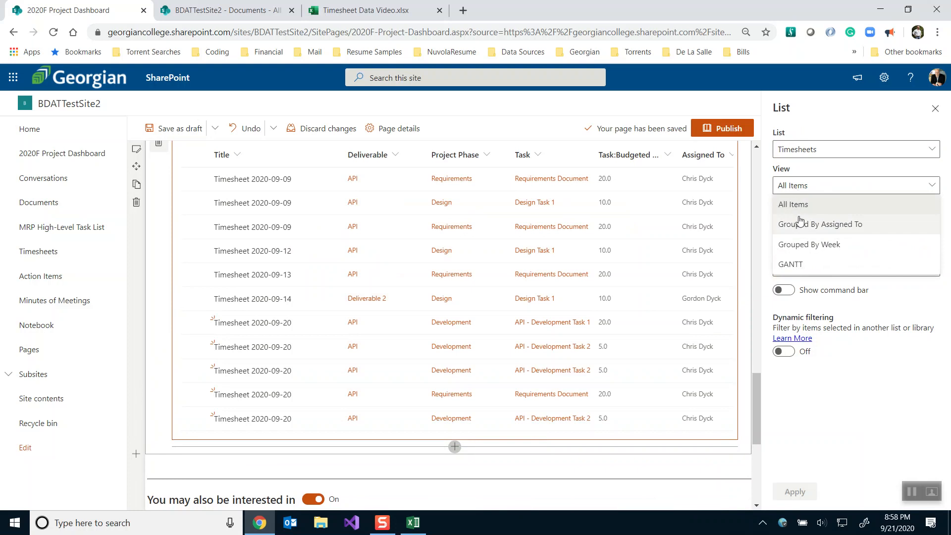
left_click(800, 243)
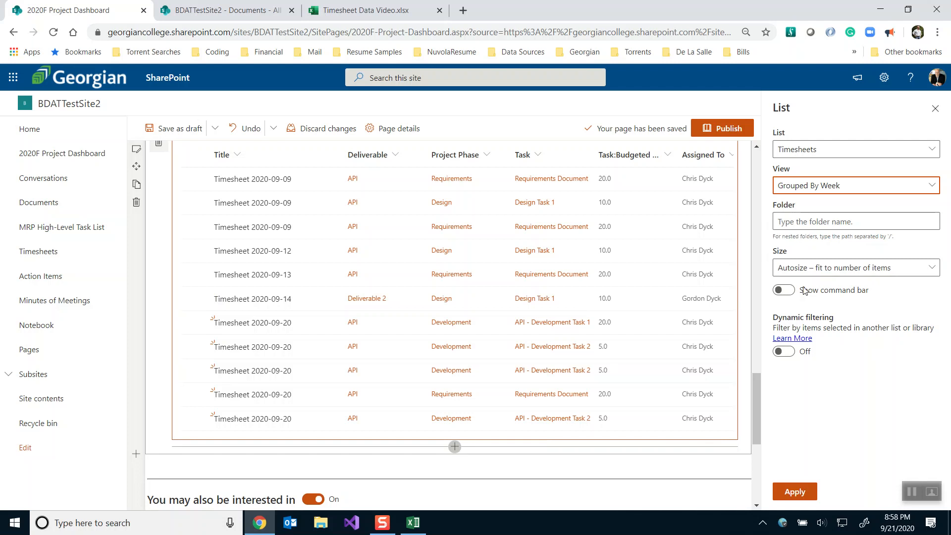
left_click(798, 498)
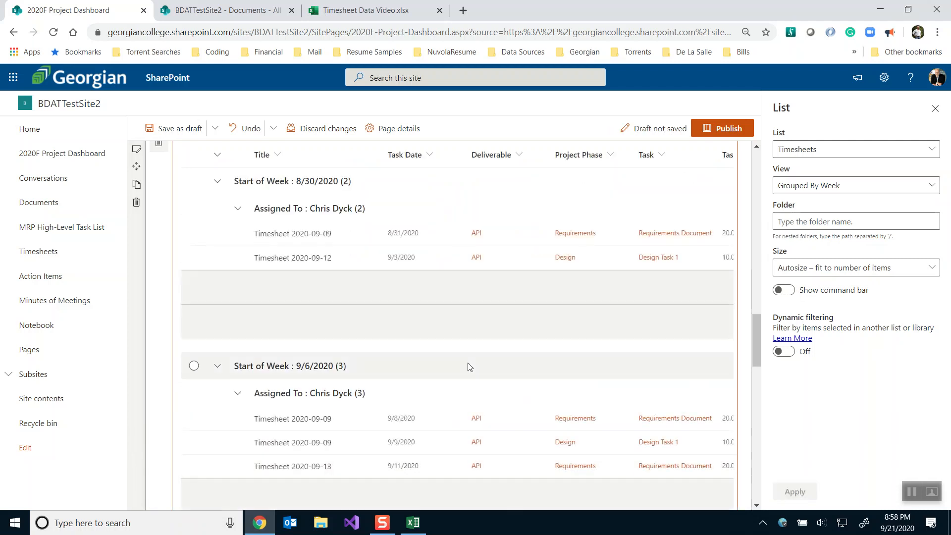
scroll(468, 365, "up", 3)
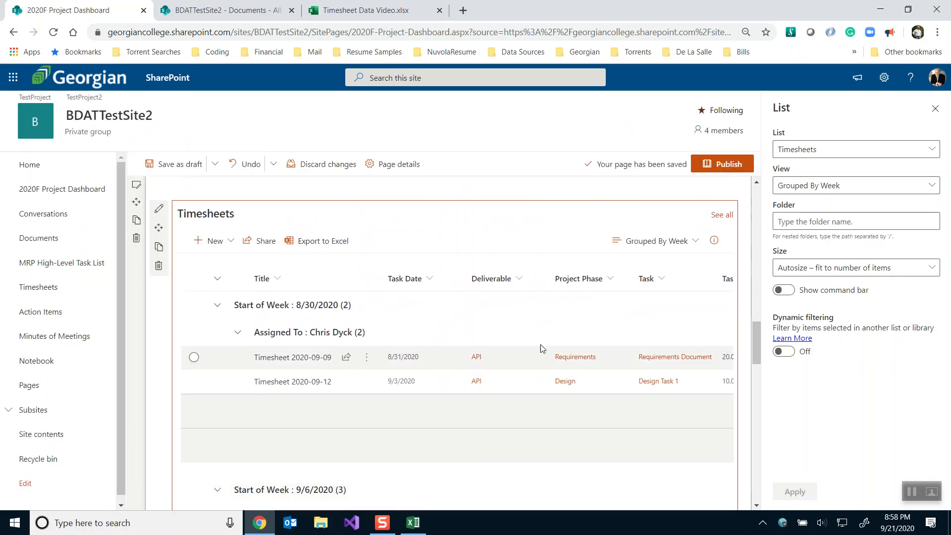
scroll(408, 346, "down", 7)
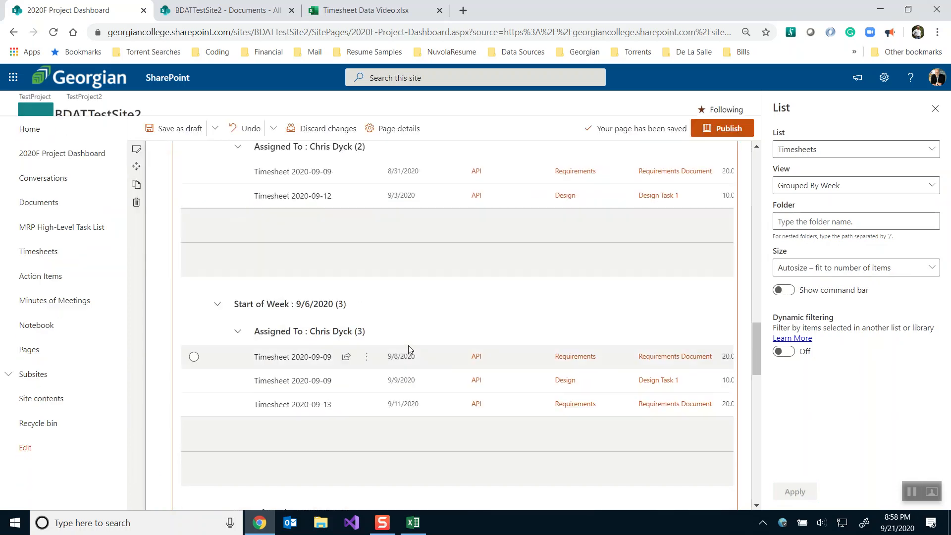
scroll(409, 349, "down", 3)
scroll(409, 349, "up", 5)
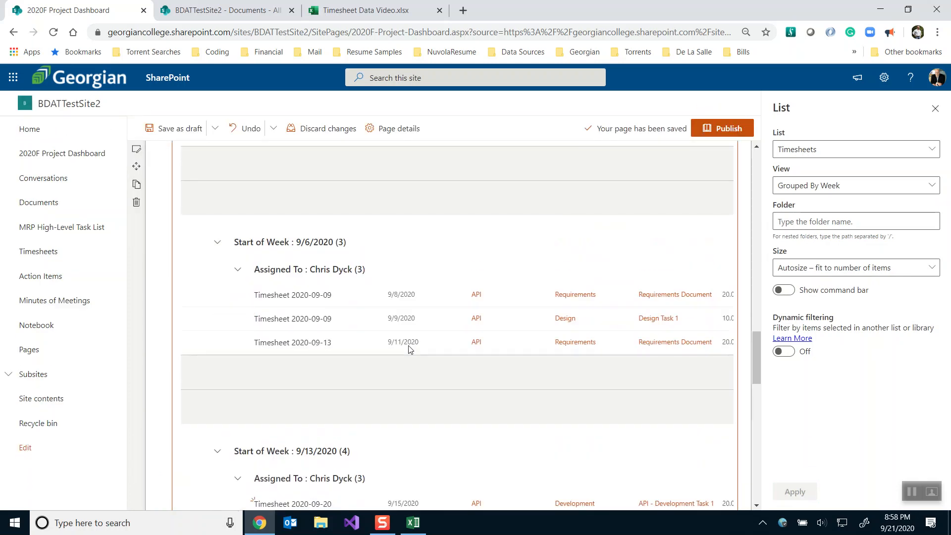
scroll(410, 350, "down", 3)
scroll(410, 349, "down", 10)
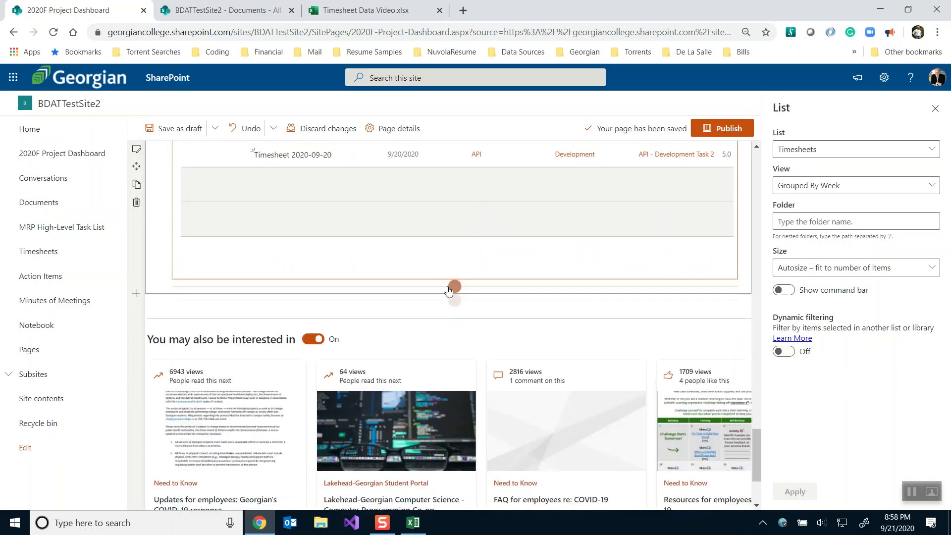
Add a List web part below Timesheets showing the Minutes of Meetings list
left_click(454, 286)
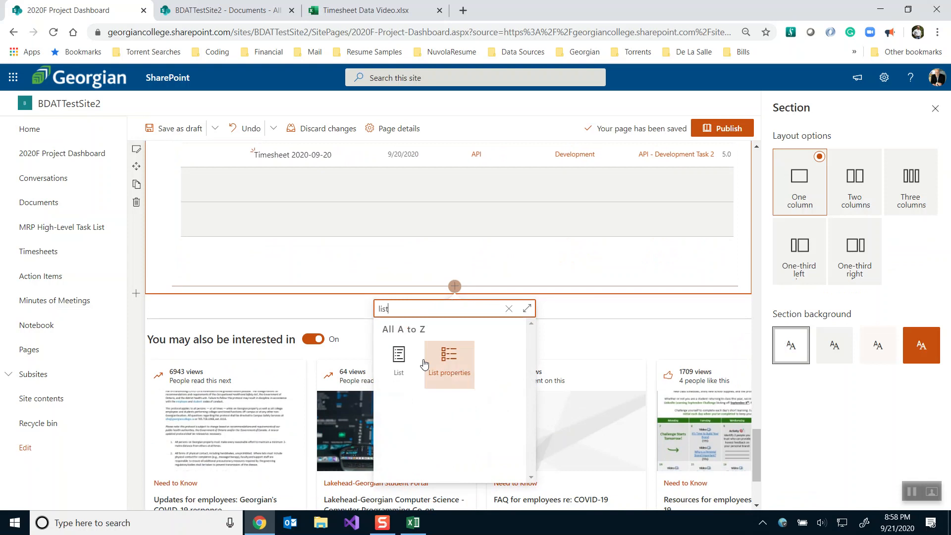
left_click(392, 367)
scroll(391, 371, "down", 5)
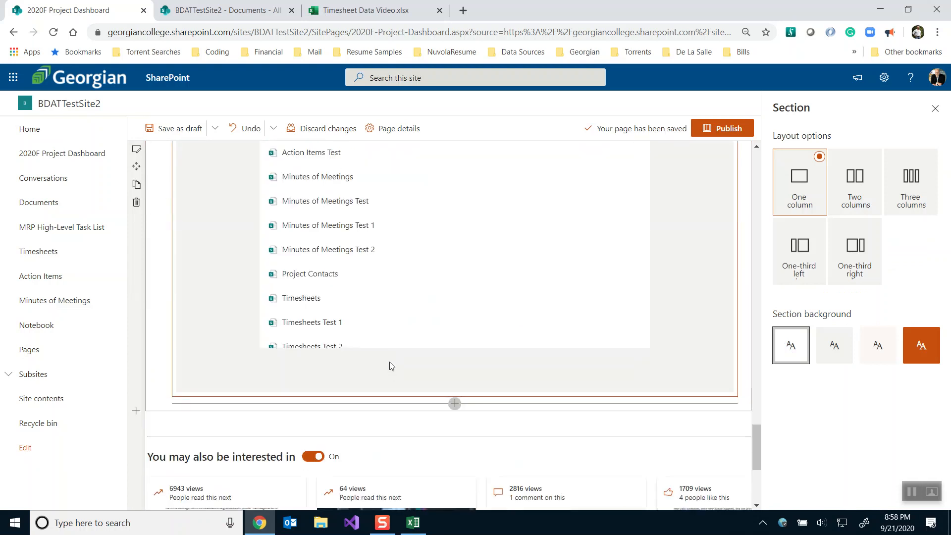
scroll(755, 283, "up", 1)
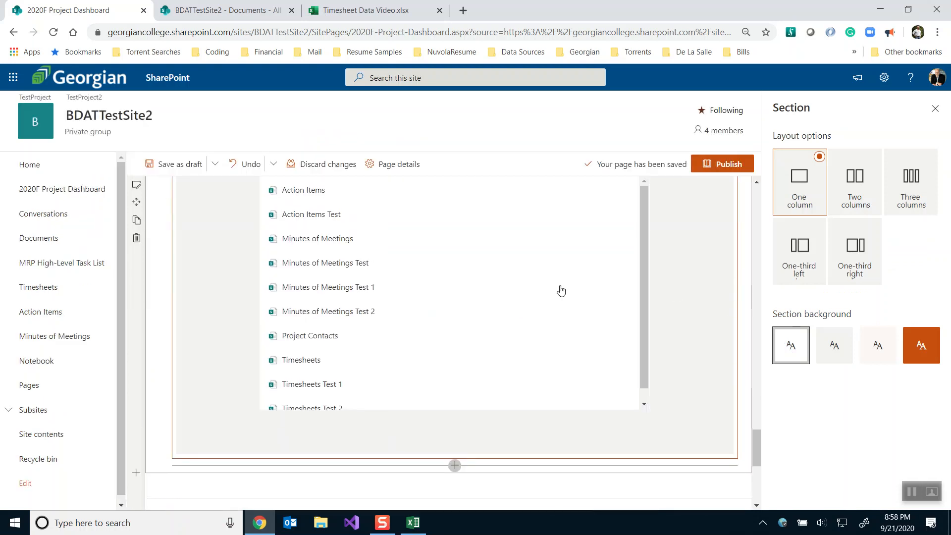
scroll(505, 289, "down", 1)
scroll(505, 290, "up", 1)
left_click(297, 239)
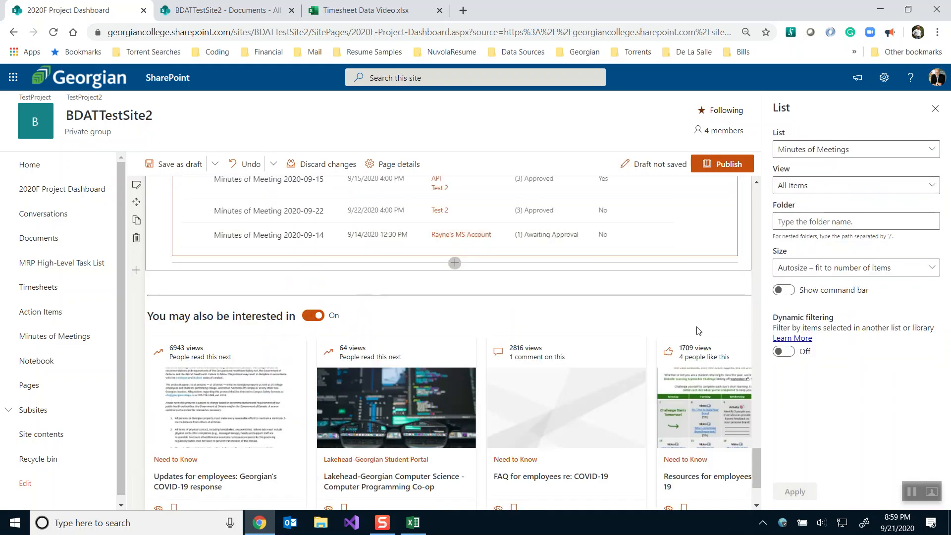
Apply the Not Approved view to the Minutes of Meetings list
scroll(697, 275, "up", 2)
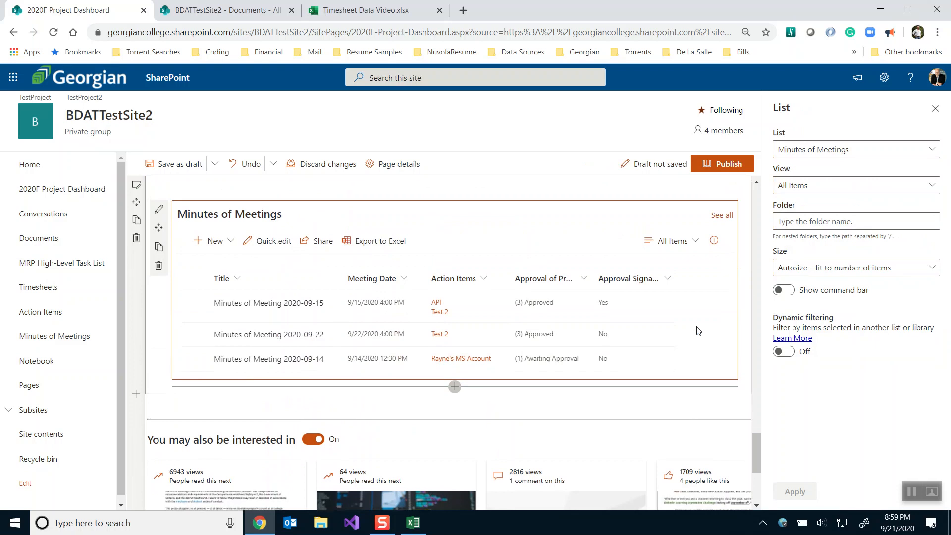
left_click(803, 186)
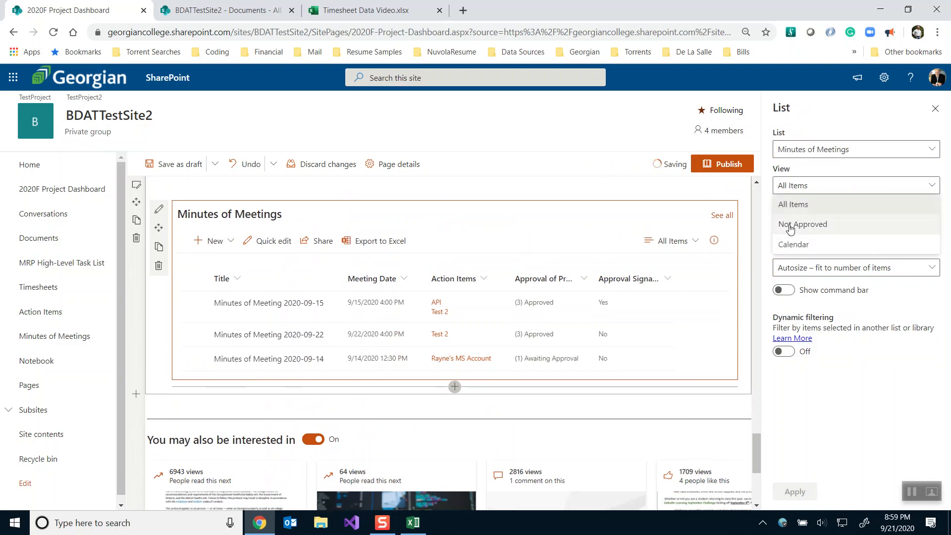
left_click(790, 227)
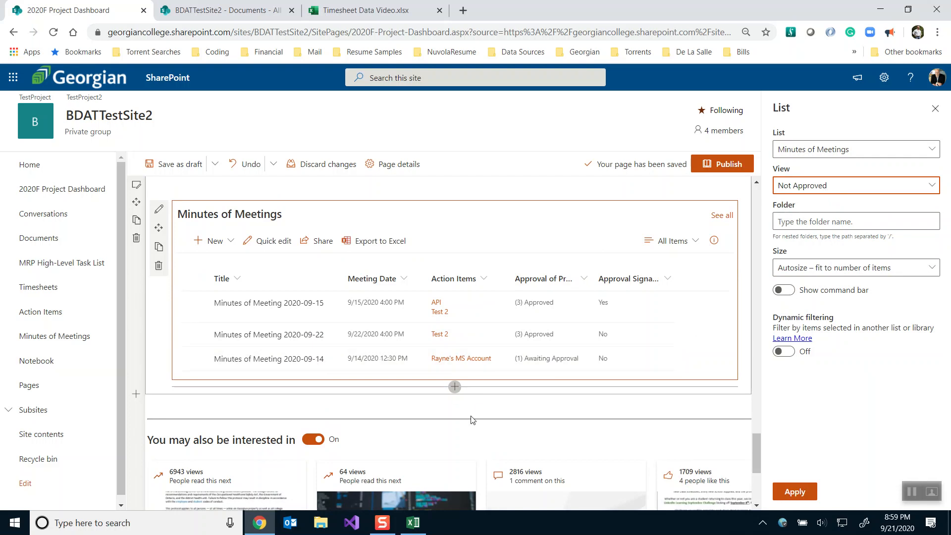
left_click(788, 492)
left_click_drag(761, 470, 775, 216)
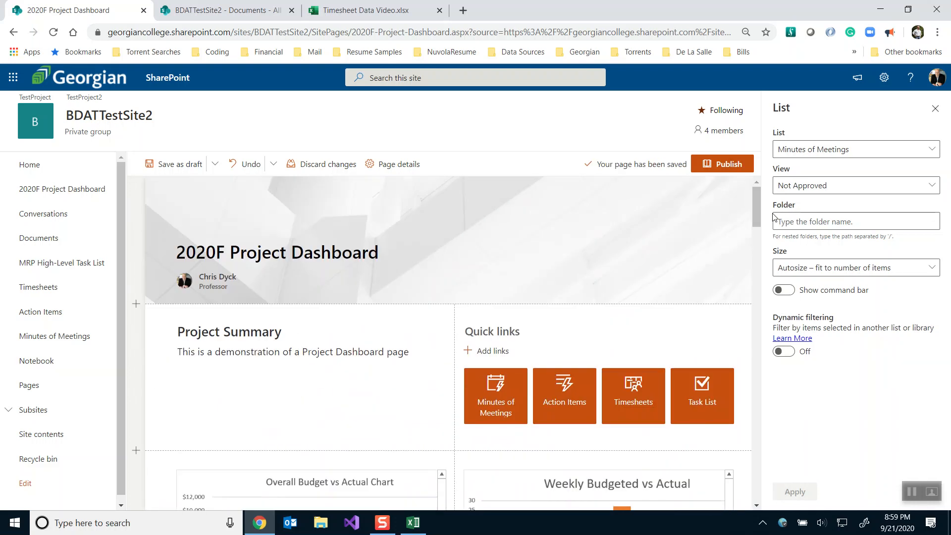
Publish the 2020F Project Dashboard, add it to site navigation, and post it as news
left_click(705, 166)
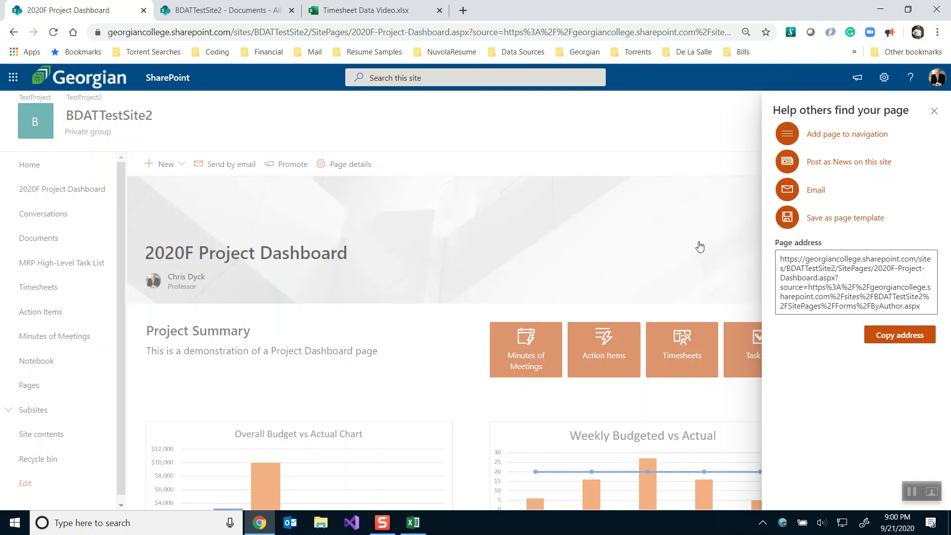
left_click(831, 137)
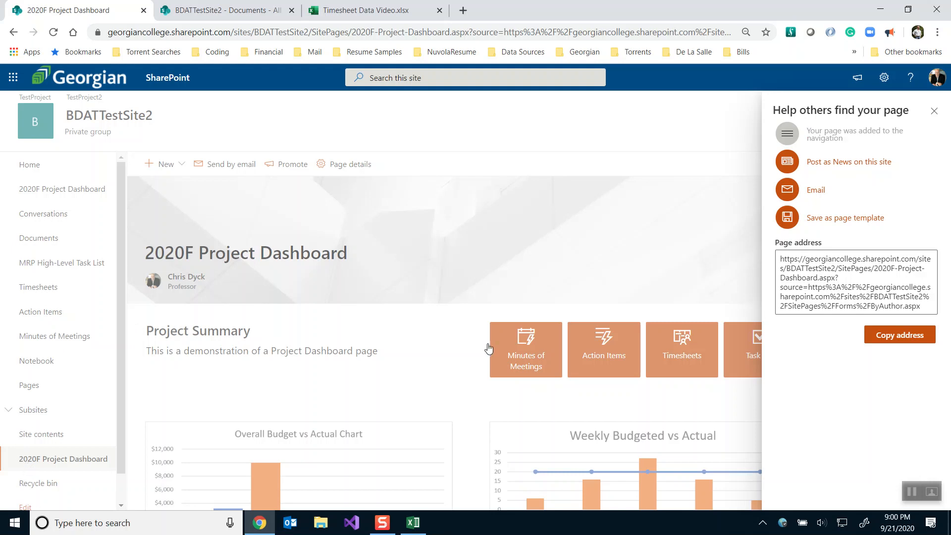
left_click(831, 169)
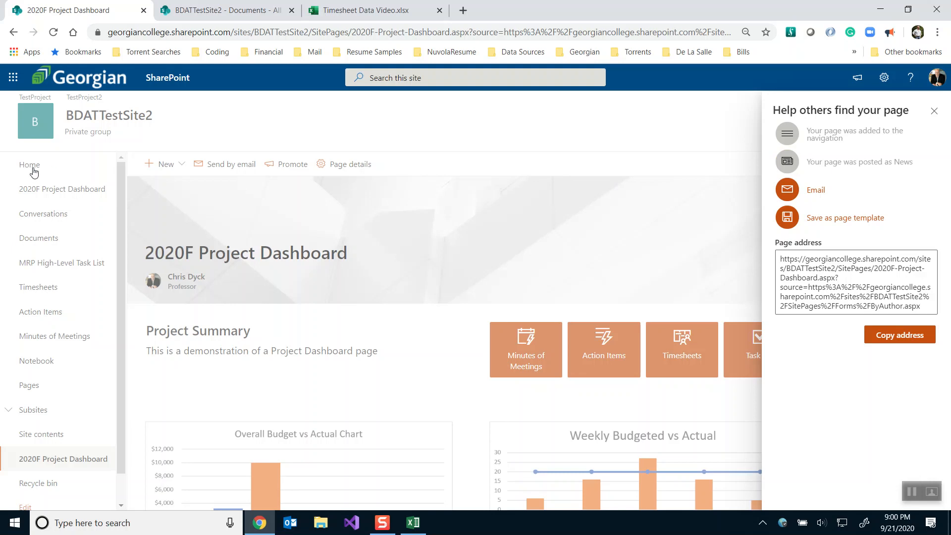
Open the news email form, close it without sending, and dismiss the promotion panel
left_click(786, 191)
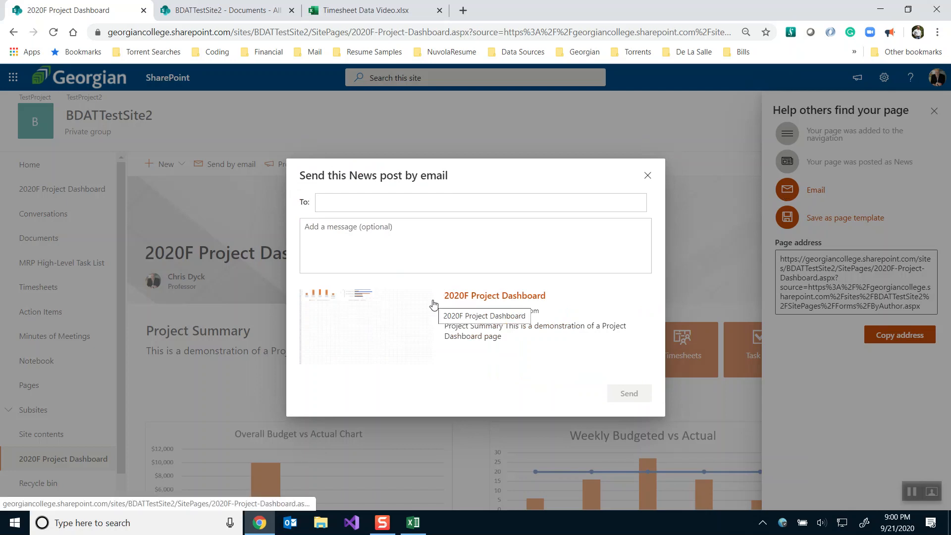
left_click(648, 176)
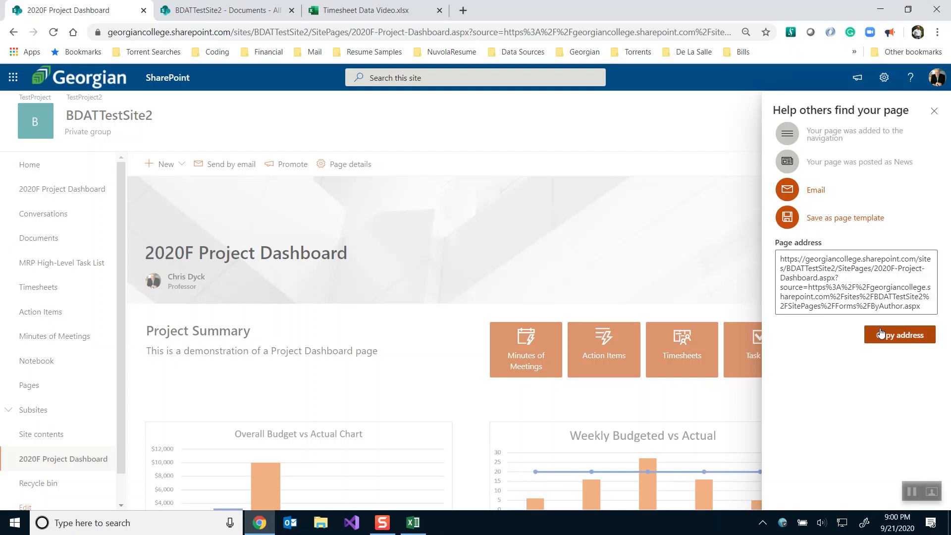
left_click(935, 112)
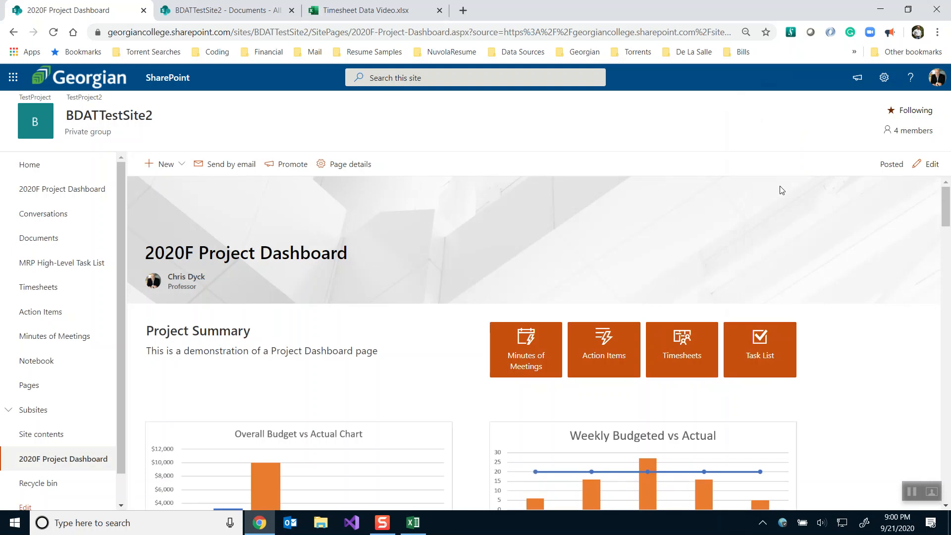
Swap the header image for the Georgian logo, shift its focal point up, and update the news post
left_click(927, 164)
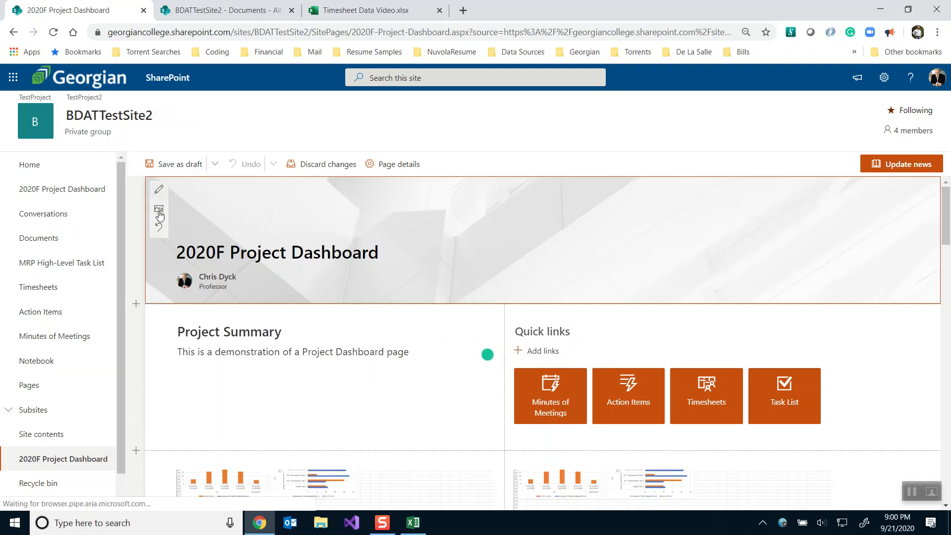
left_click(159, 211)
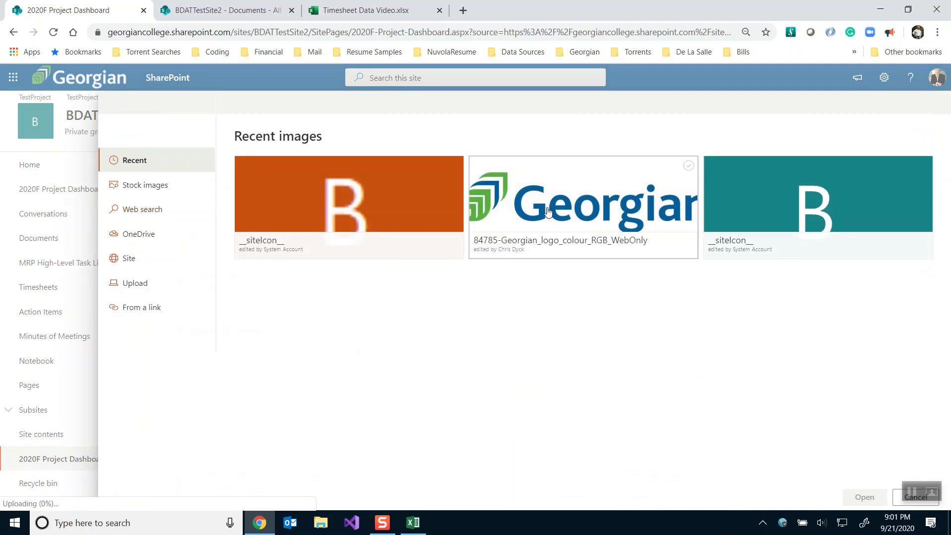
left_click(553, 227)
left_click(865, 497)
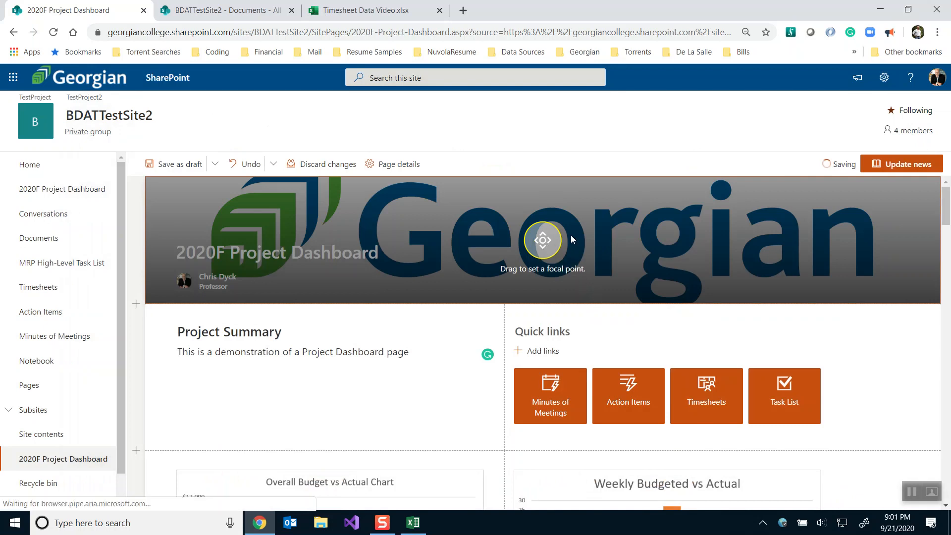
left_click_drag(540, 240, 544, 216)
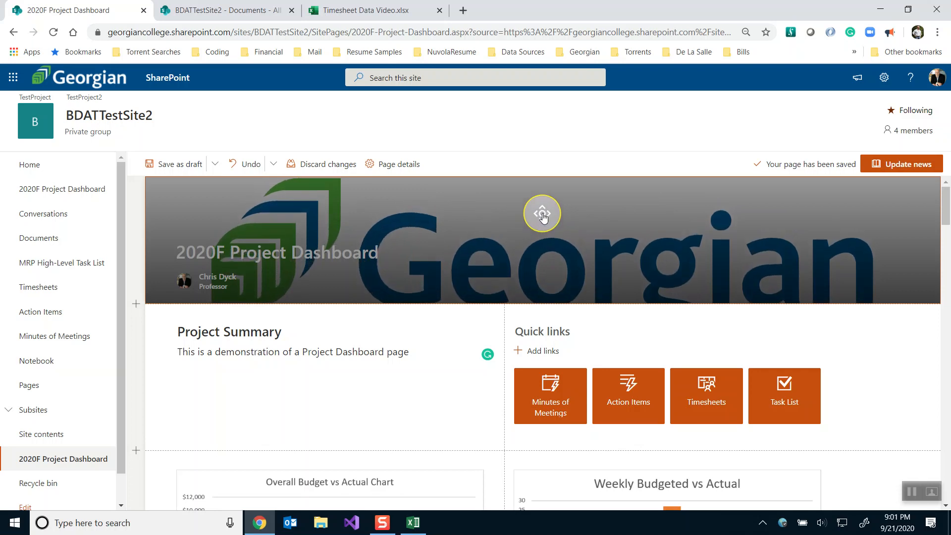
left_click_drag(543, 216, 544, 216)
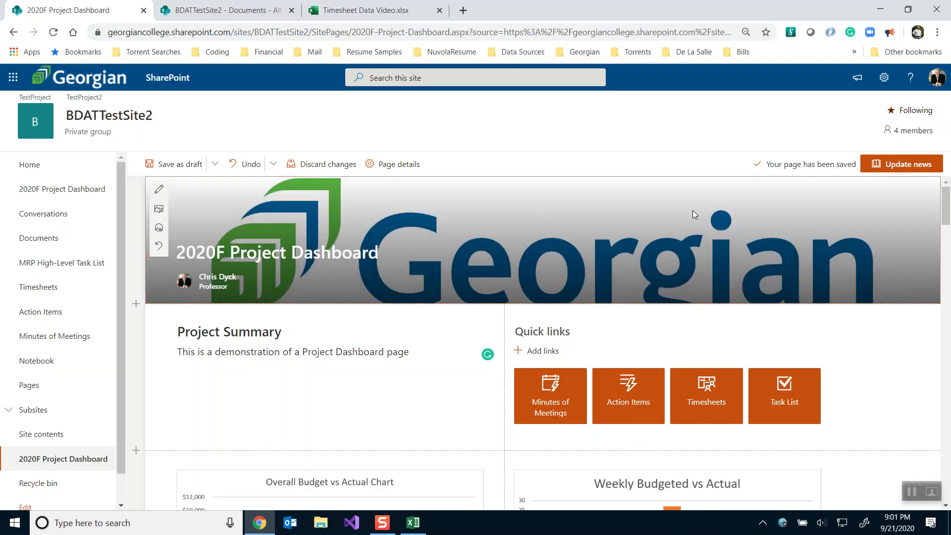
left_click(876, 165)
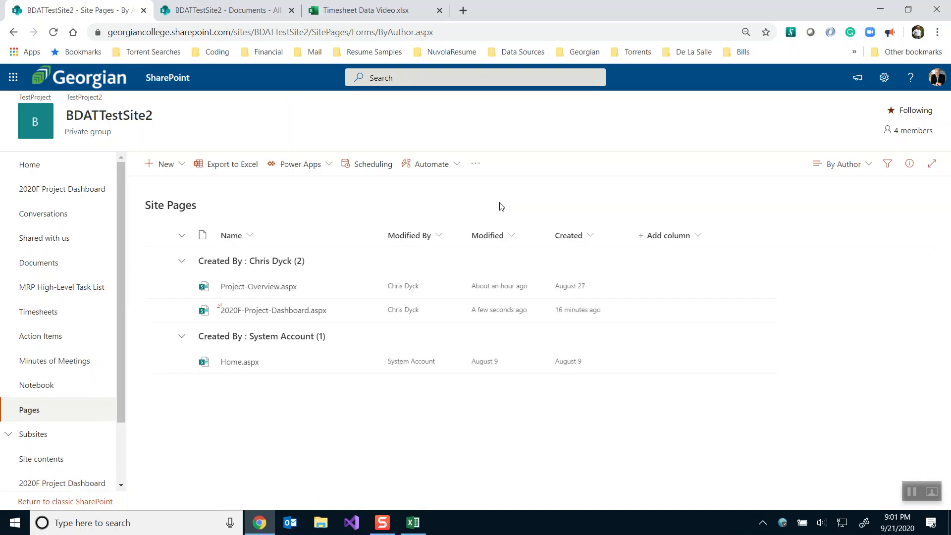
Open 2020F-Project-Dashboard from Site Pages and scroll through the Timesheets and Minutes of Meetings lists
left_click(242, 311)
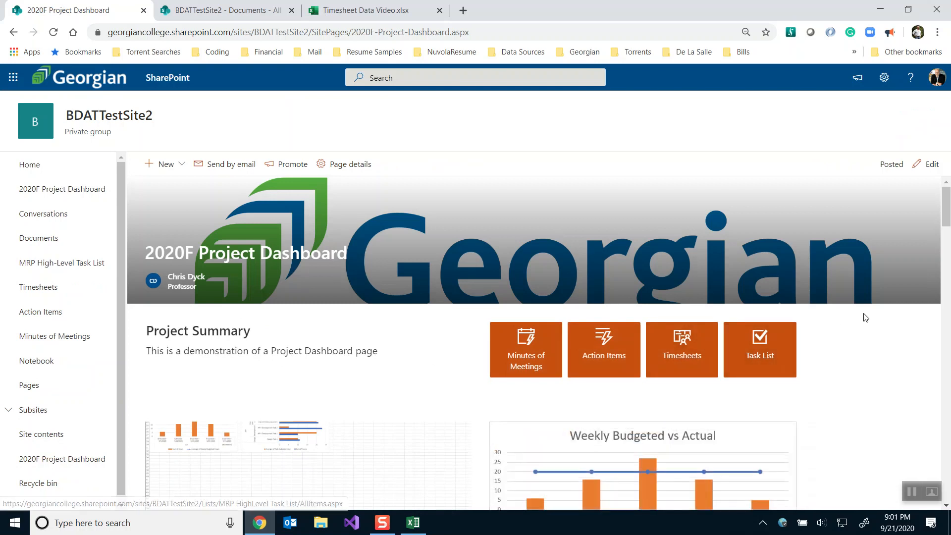
scroll(872, 317, "down", 5)
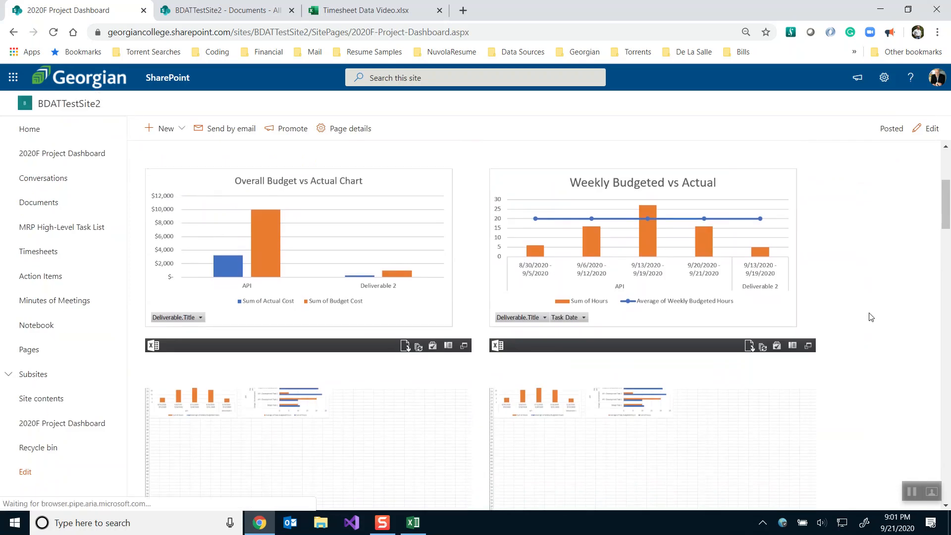
scroll(871, 317, "down", 4)
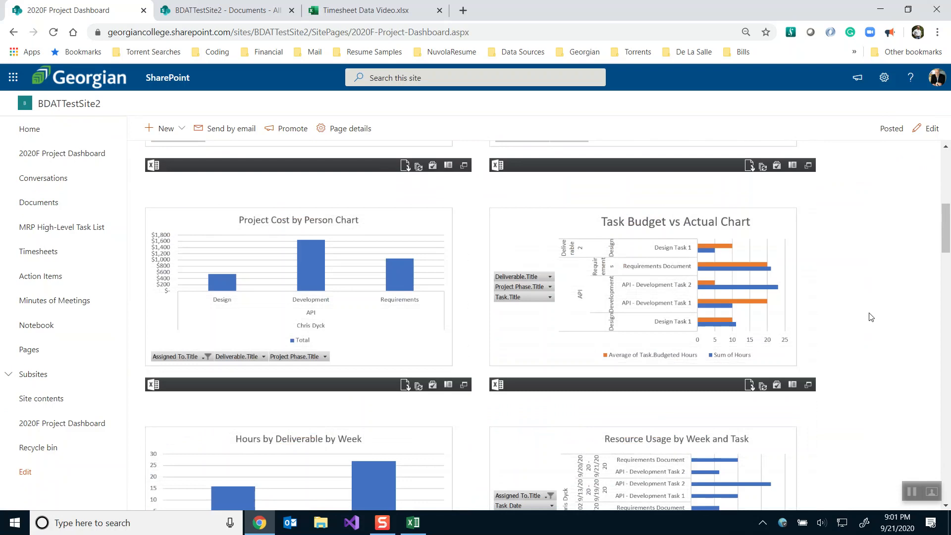
scroll(872, 318, "down", 5)
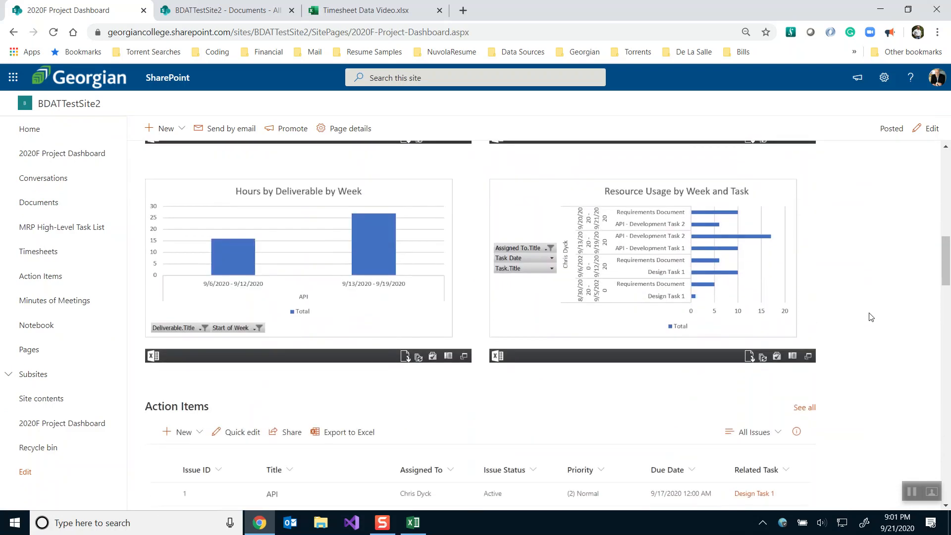
scroll(871, 318, "down", 4)
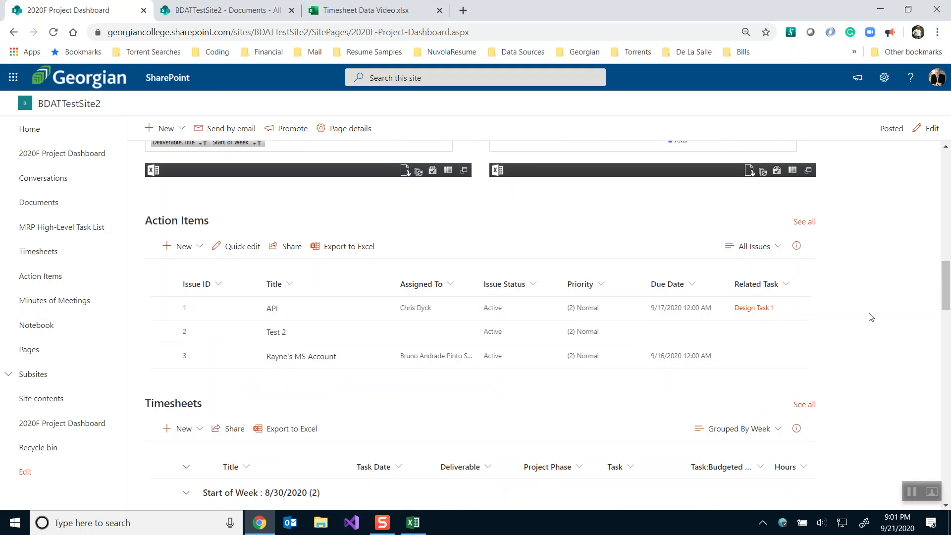
scroll(871, 317, "down", 5)
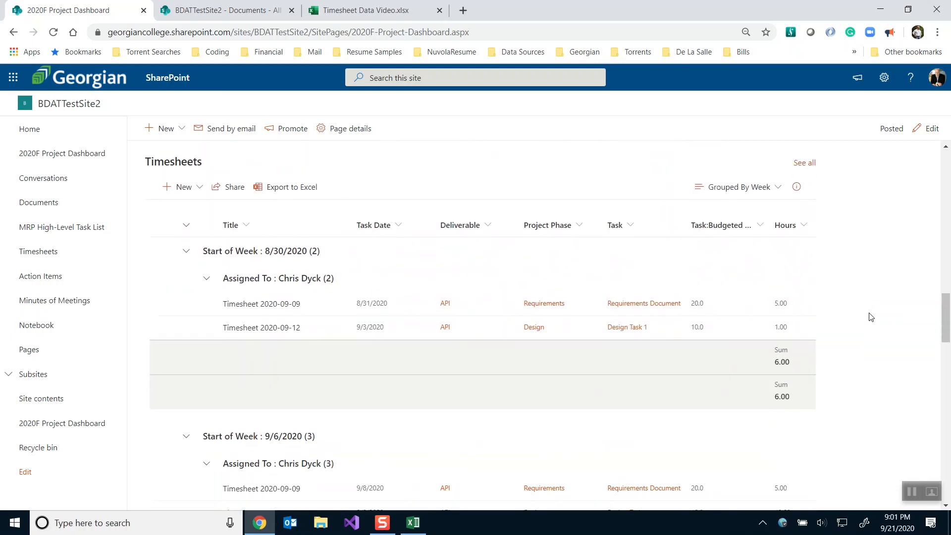
scroll(872, 317, "down", 1)
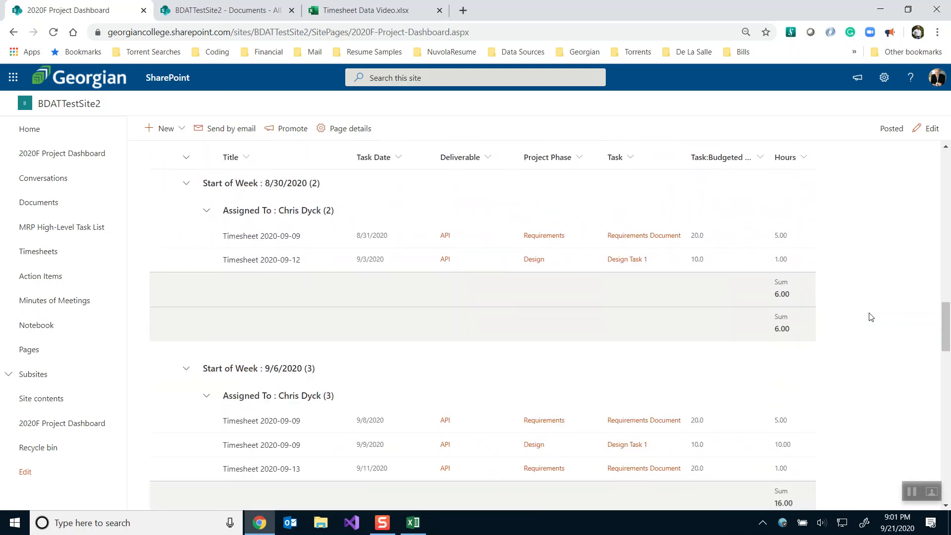
scroll(872, 317, "down", 4)
scroll(872, 317, "down", 4)
scroll(871, 318, "down", 8)
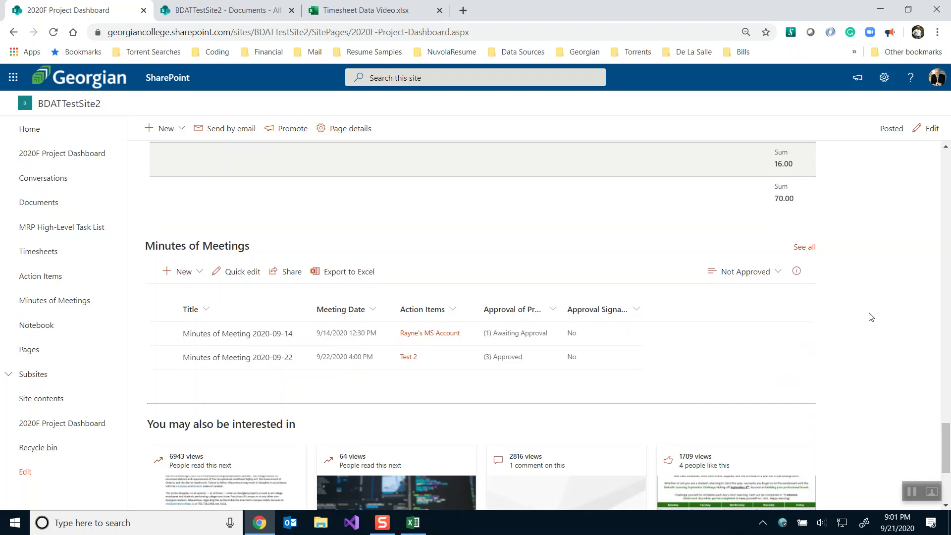
scroll(871, 317, "up", 6)
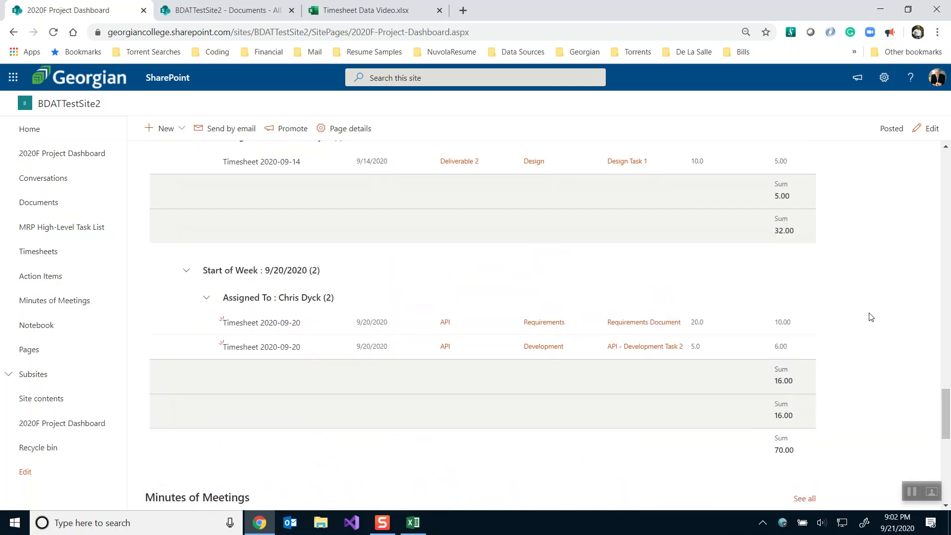
scroll(872, 317, "down", 8)
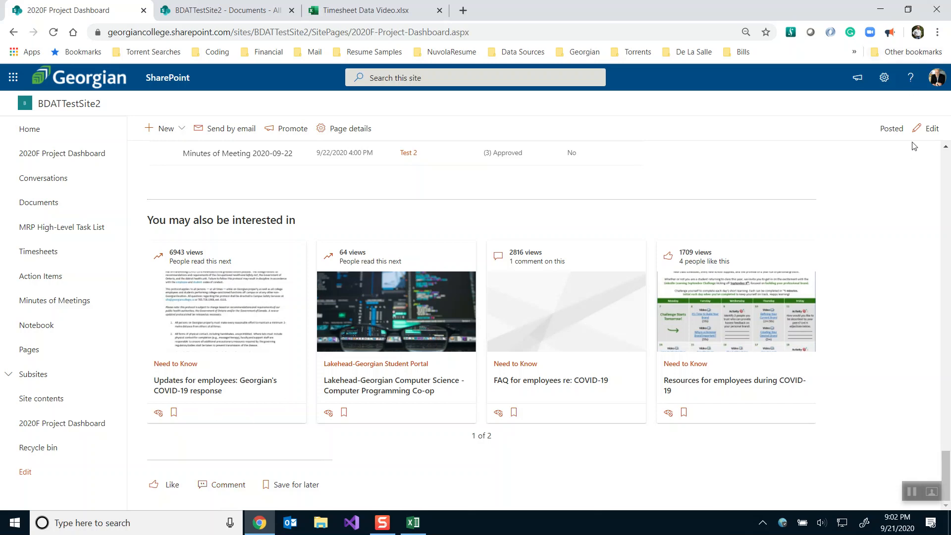
Like the dashboard page and scroll back to the top
left_click(165, 486)
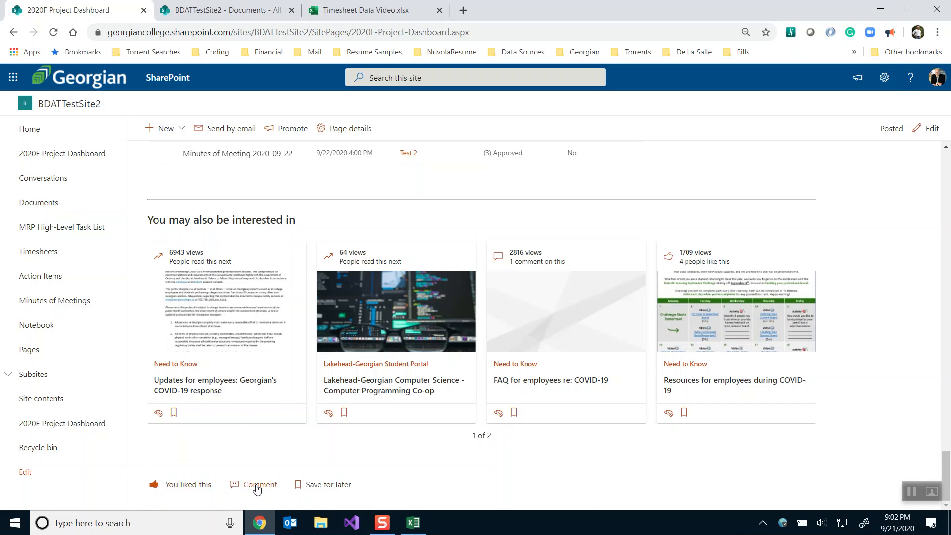
scroll(257, 489, "up", 15)
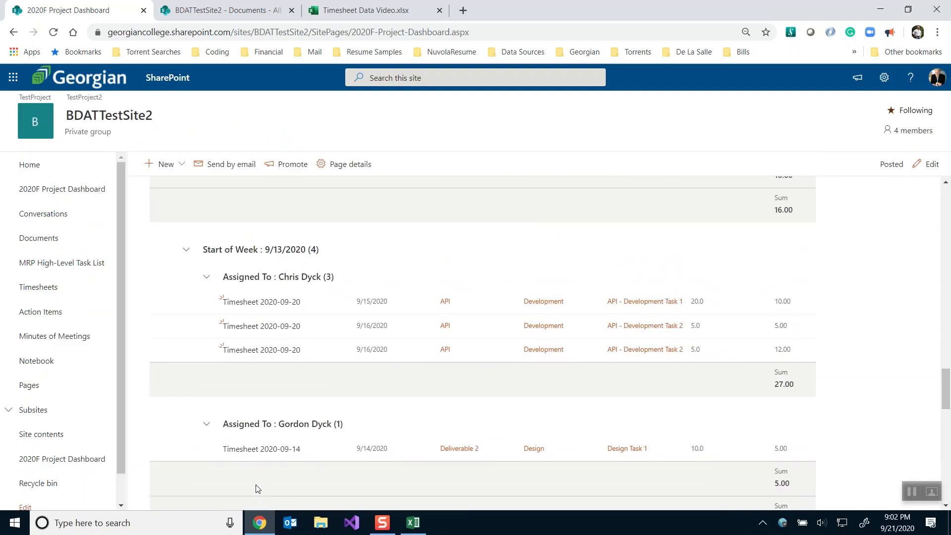
scroll(257, 488, "up", 15)
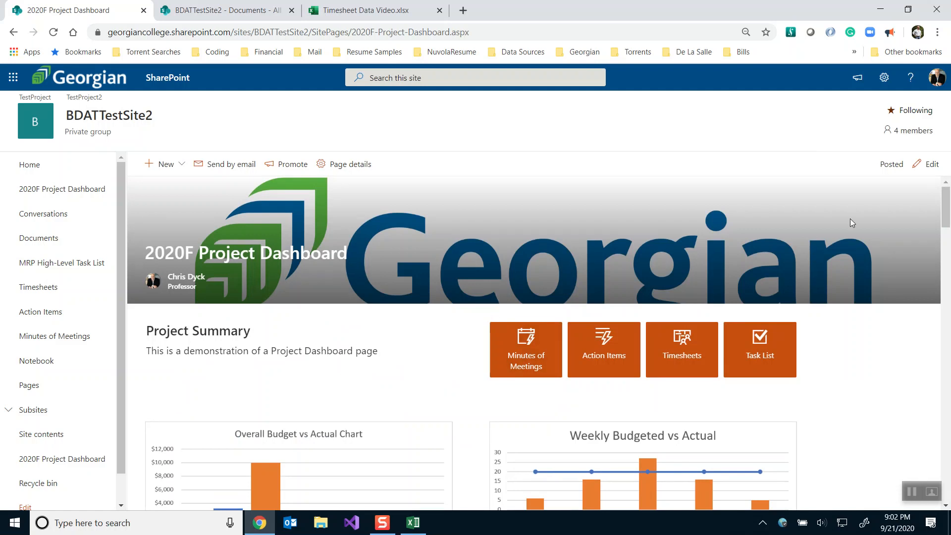
In edit mode, insert a People web part below the Project Summary section
left_click(926, 164)
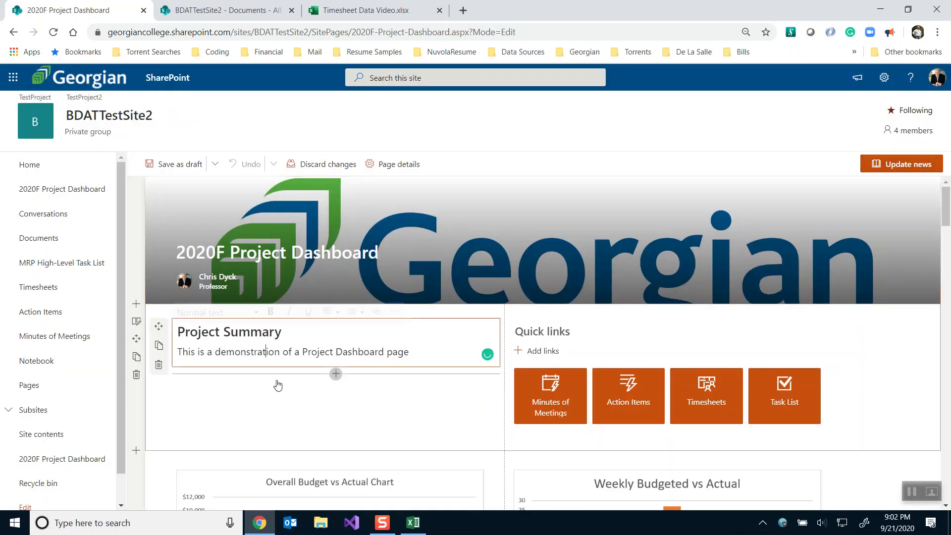
left_click(336, 374)
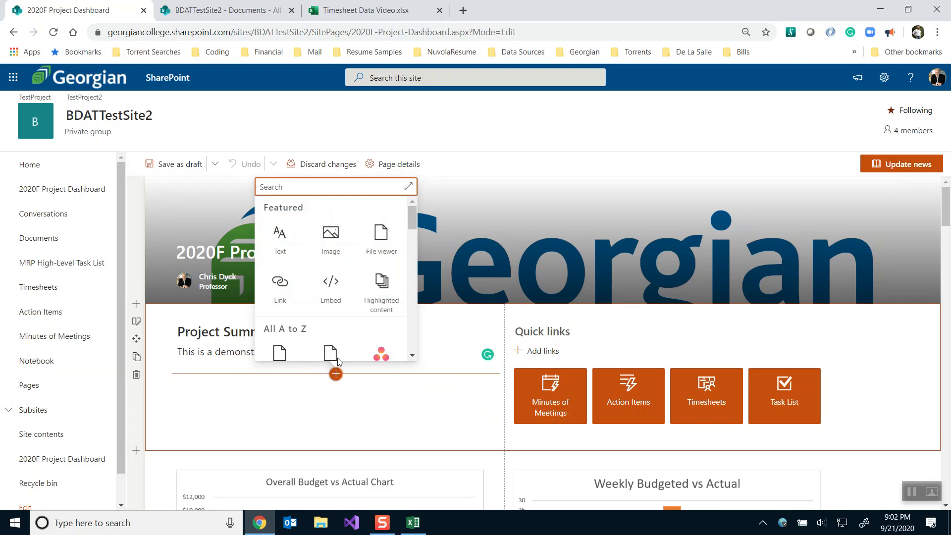
type("user")
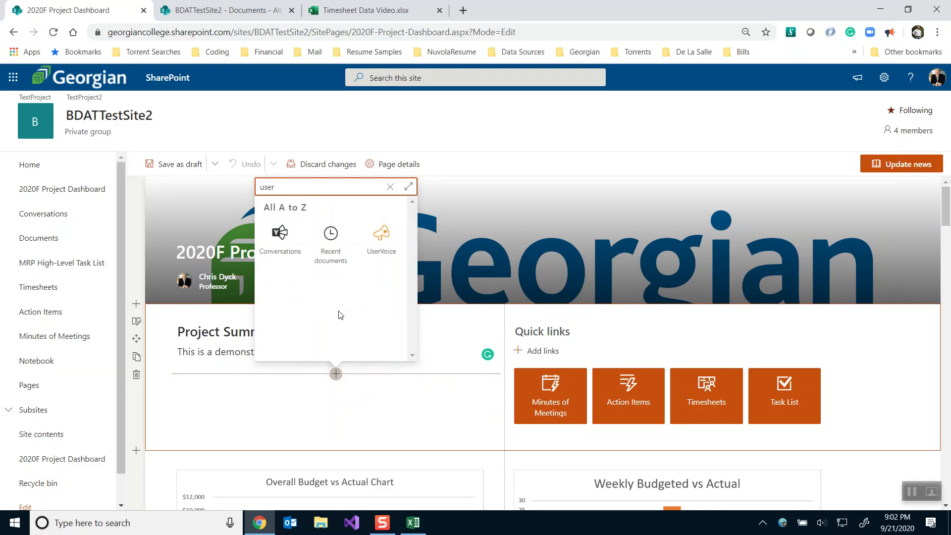
key("BackSpace")
key("BackSpace")
key("BackSpace")
key("BackSpace")
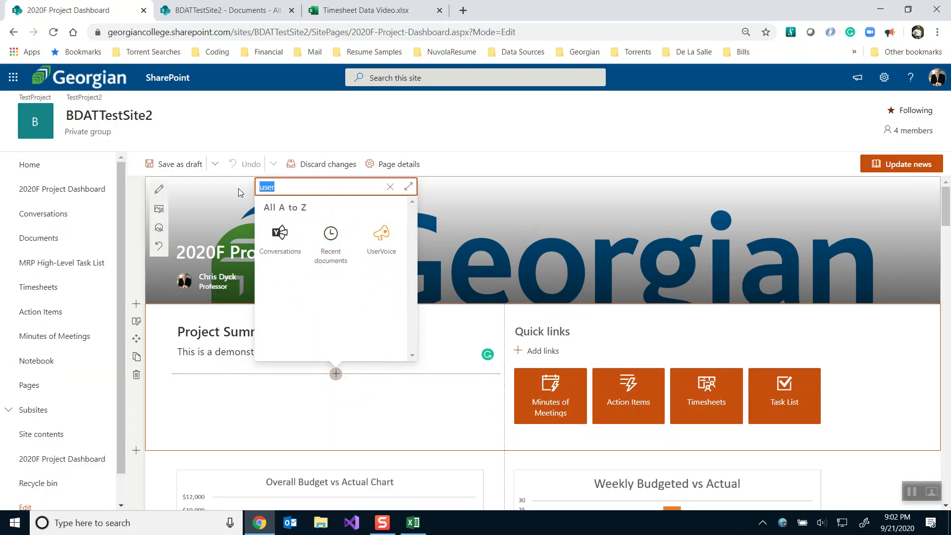
type("people")
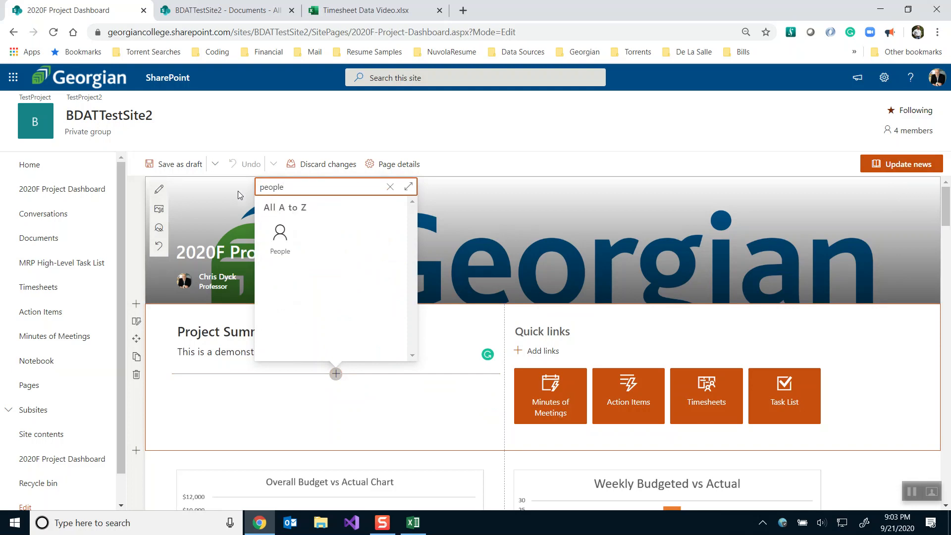
left_click(280, 238)
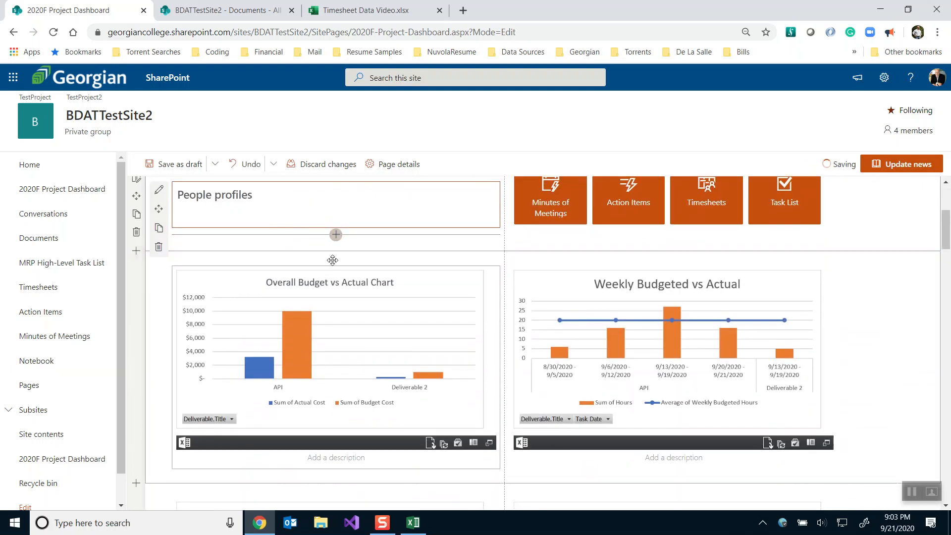
Retitle the People web part with the professor's name
scroll(333, 241, "up", 3)
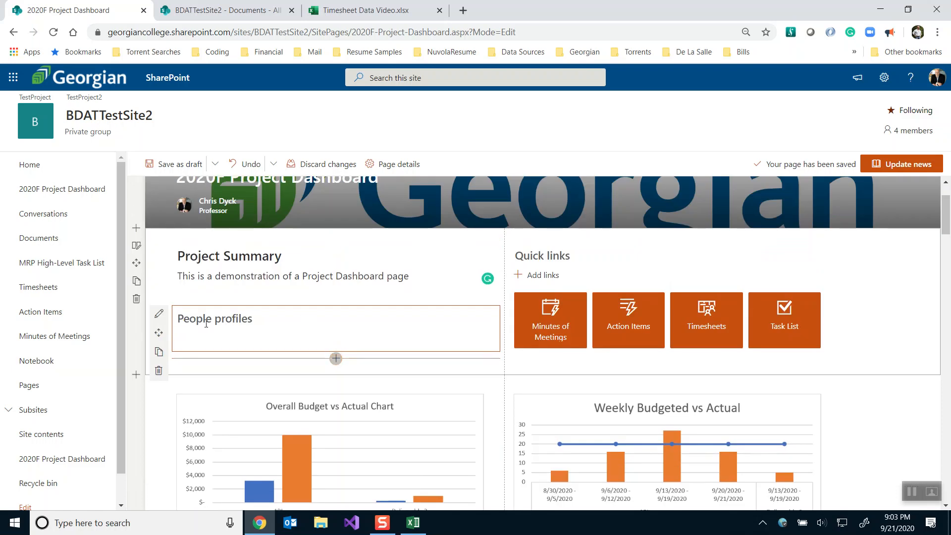
left_click(159, 315)
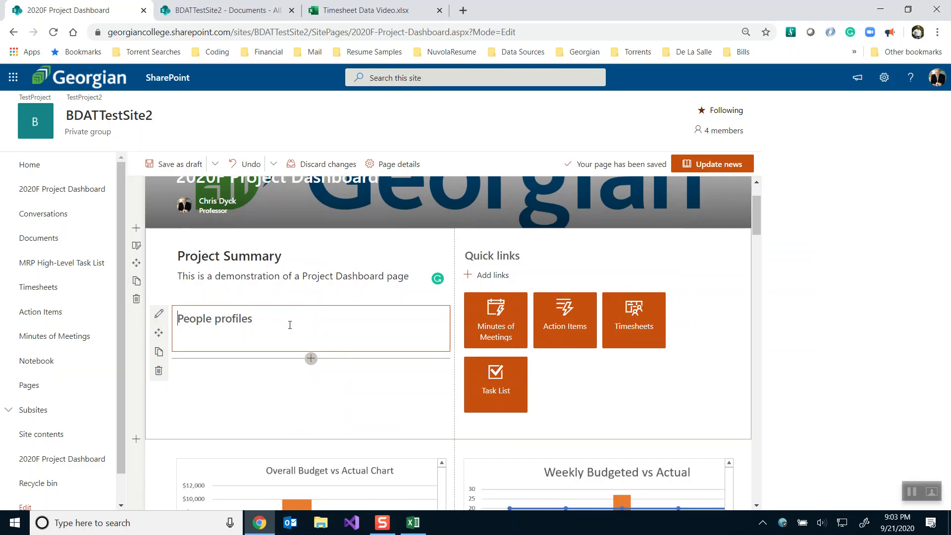
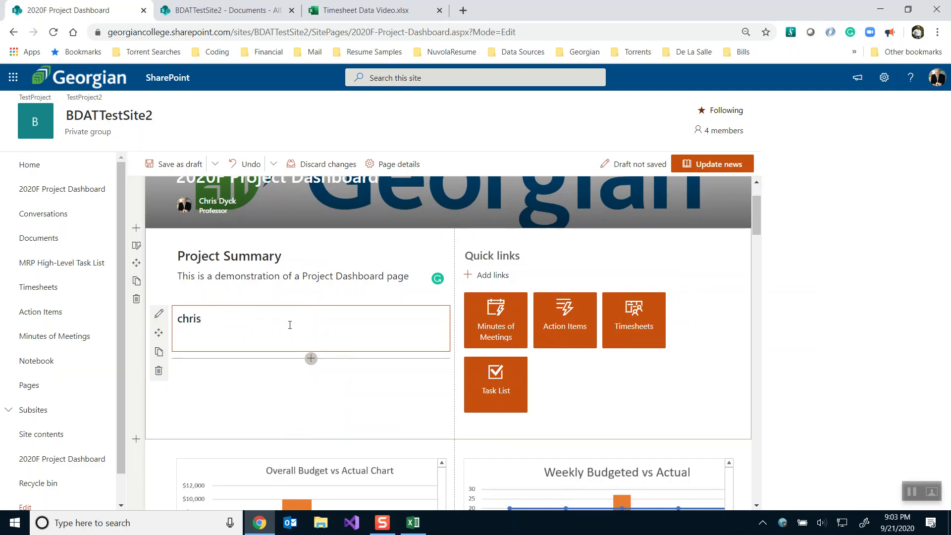
Finish the title edit, then delete the People web part
left_click(158, 315)
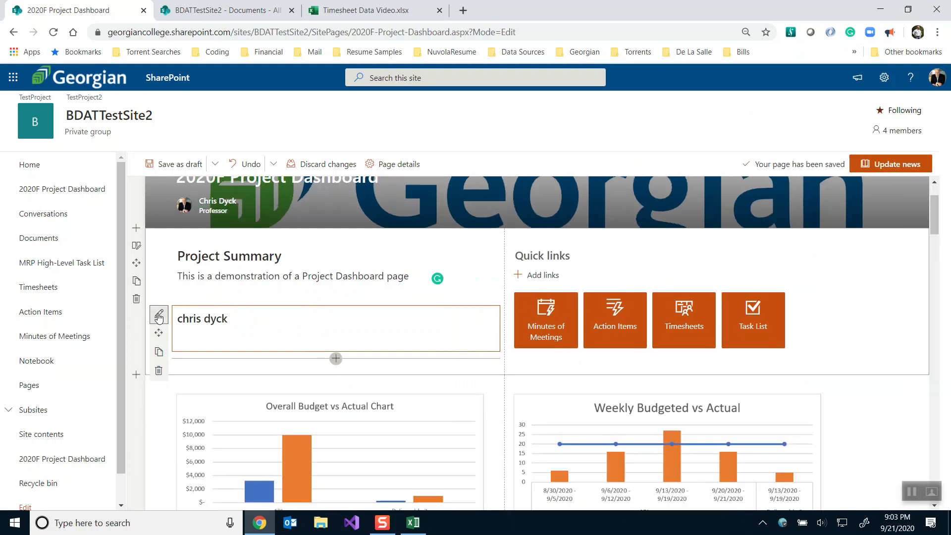
left_click(158, 318)
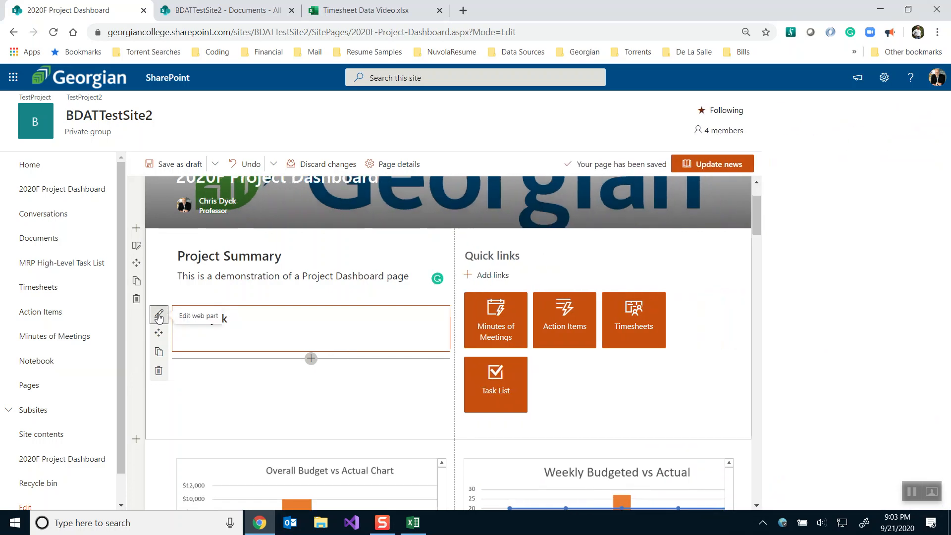
left_click(159, 318)
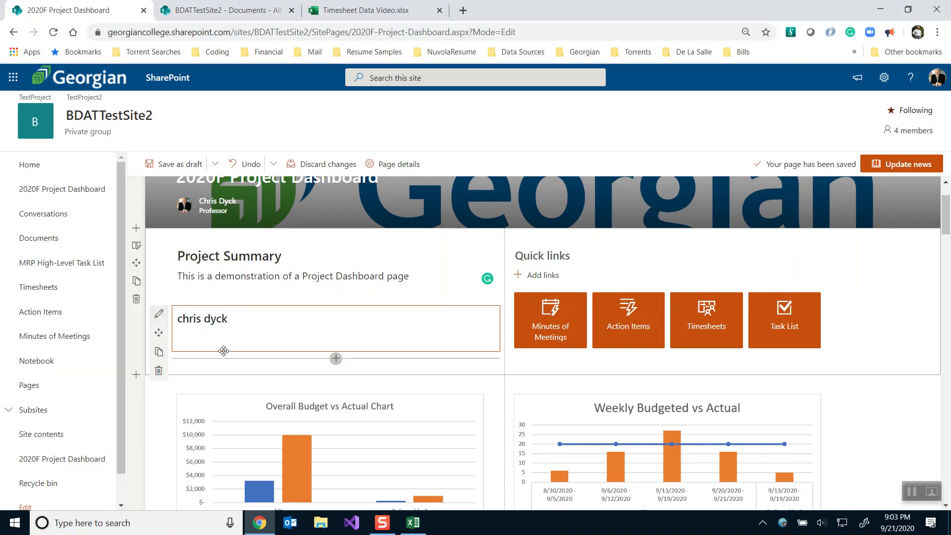
left_click(158, 371)
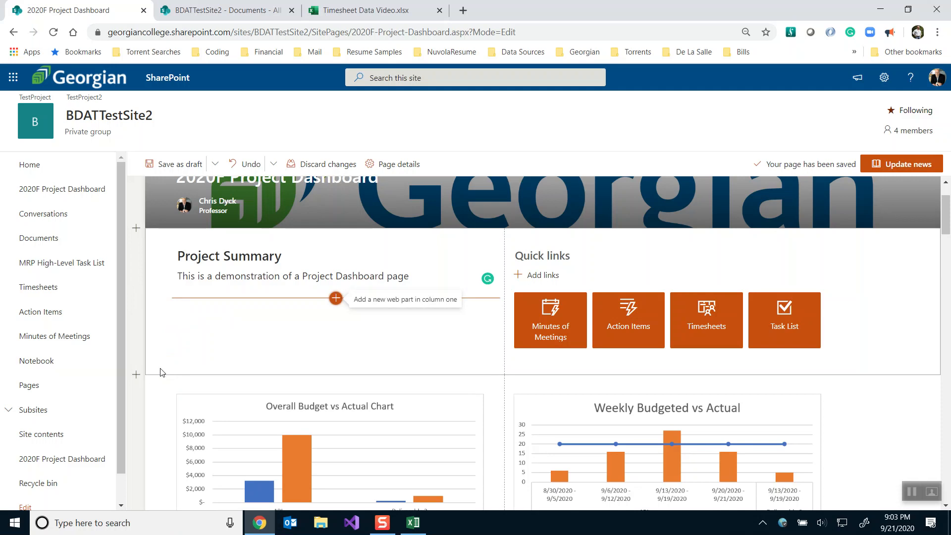
Undo the deletion, then discard all unsaved page changes and confirm
scroll(404, 289, "up", 2)
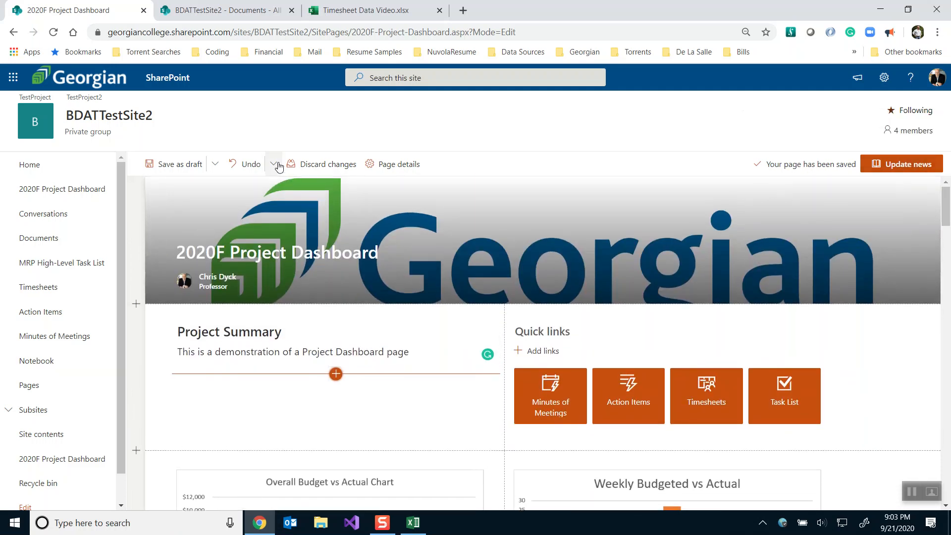
left_click(245, 164)
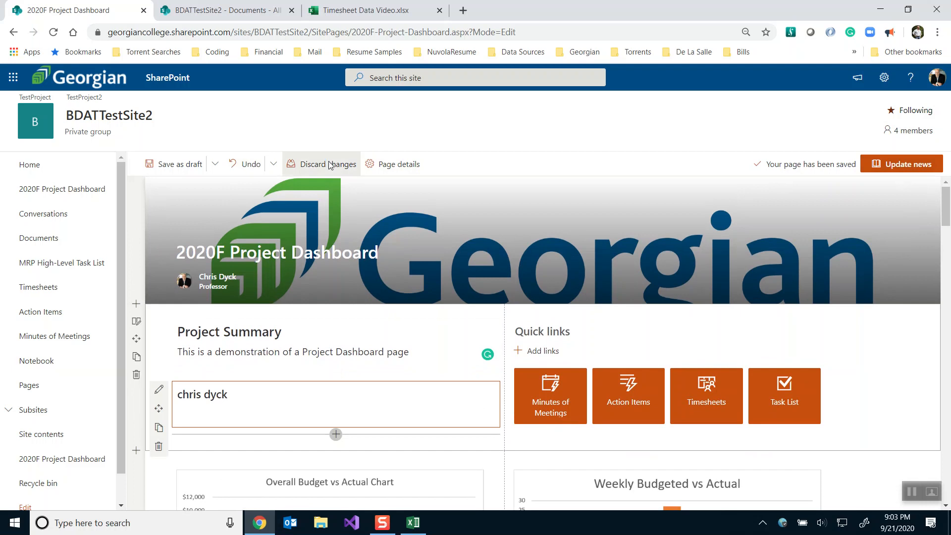
left_click(330, 165)
left_click(480, 314)
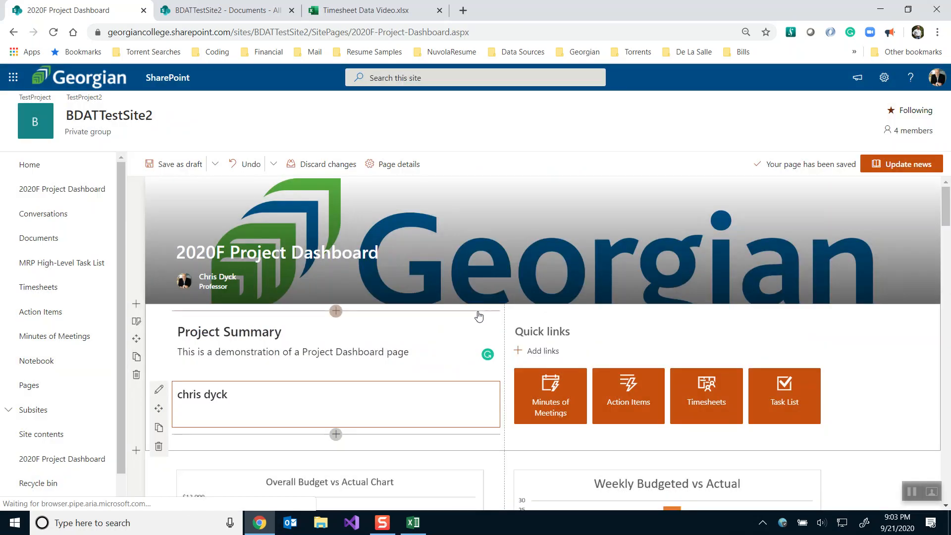